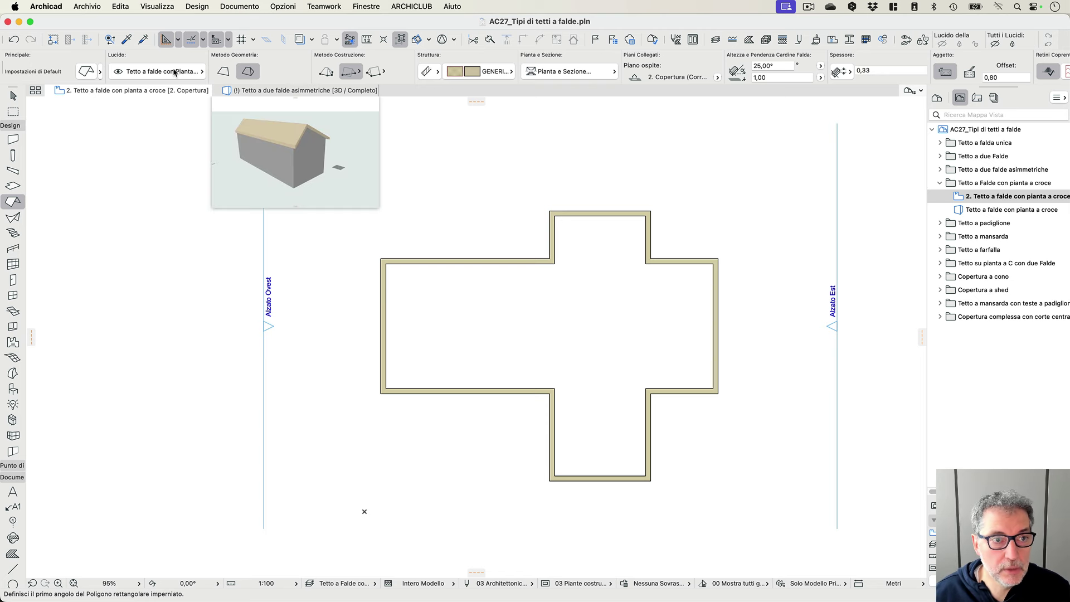
- Review the default roof settings, including the multi-plane slope levels and the eave offset, and accept them
{"action": "left_click", "coordinate": [86, 71]}
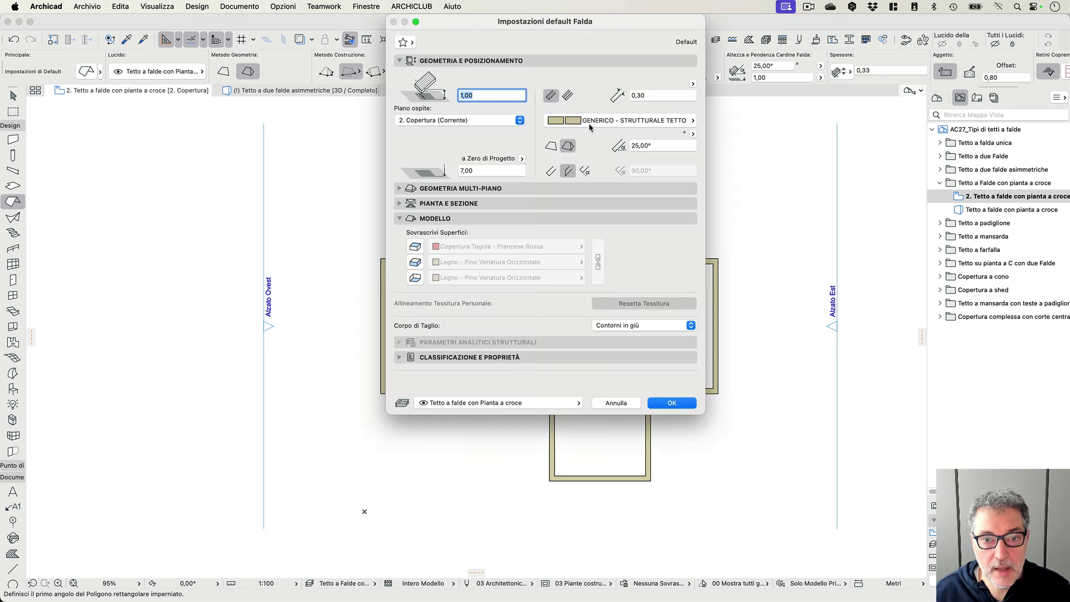
{"action": "left_click", "coordinate": [443, 190]}
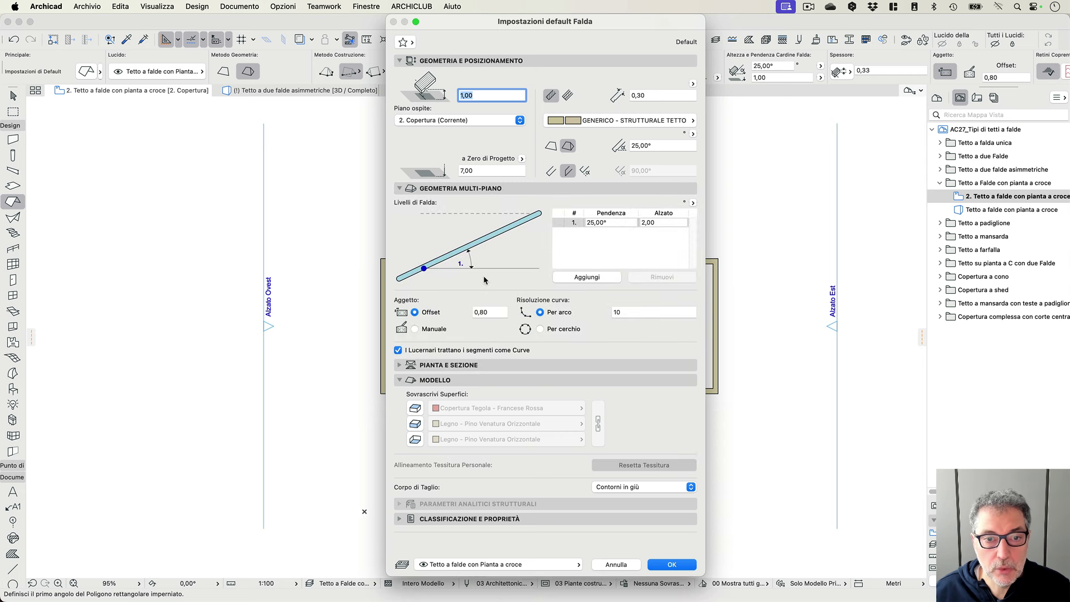
{"action": "left_click", "coordinate": [494, 314]}
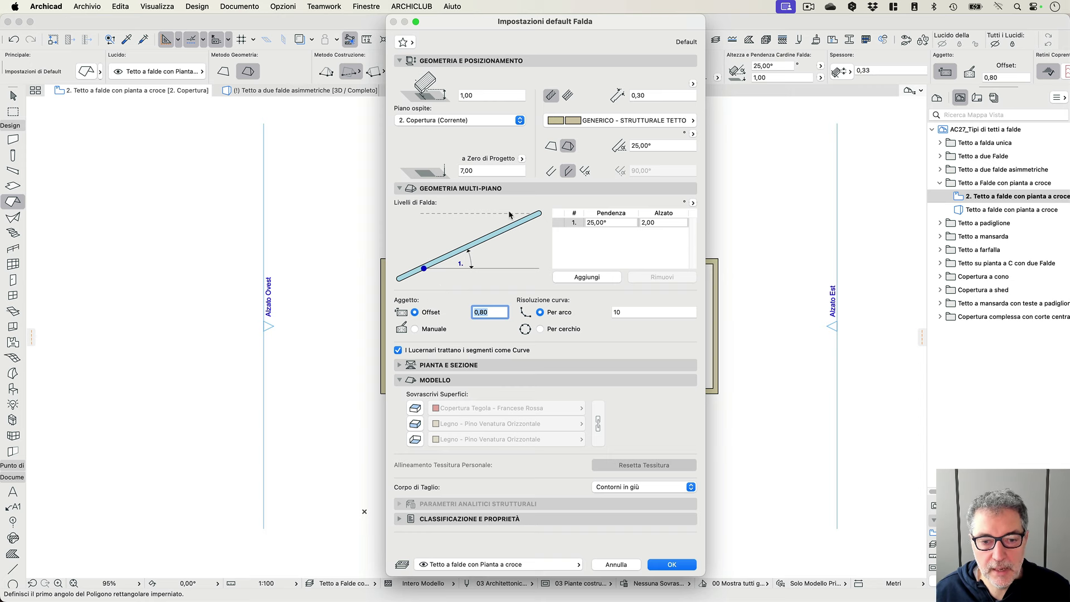
{"action": "left_click", "coordinate": [671, 564]}
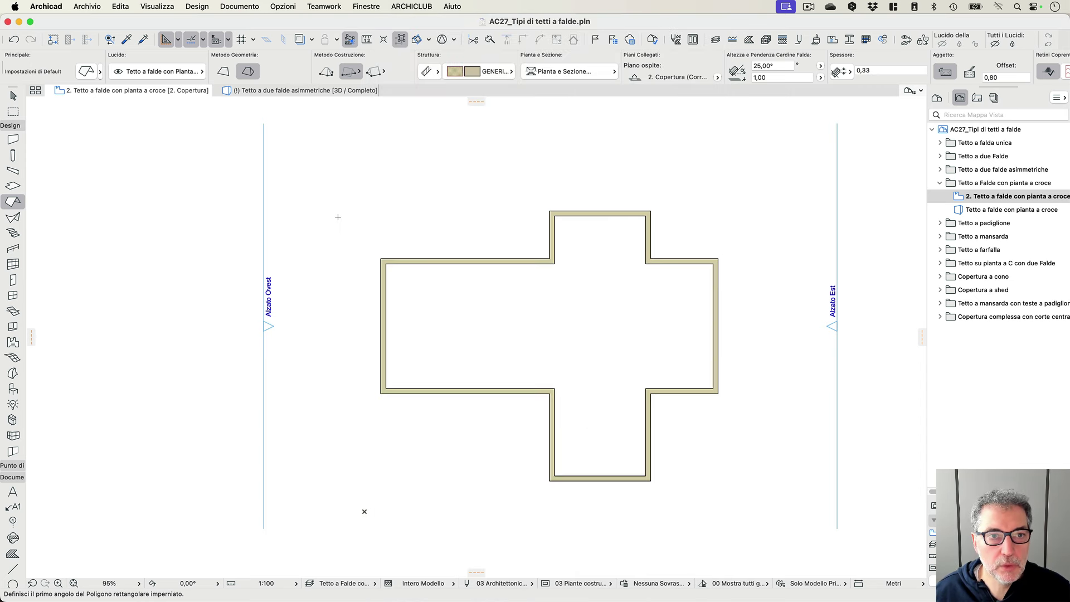
- Create a multi-plane roof over the cross-shaped plan with the polygonal construction method, detecting its outline automatically from the walls
{"action": "left_click", "coordinate": [329, 73]}
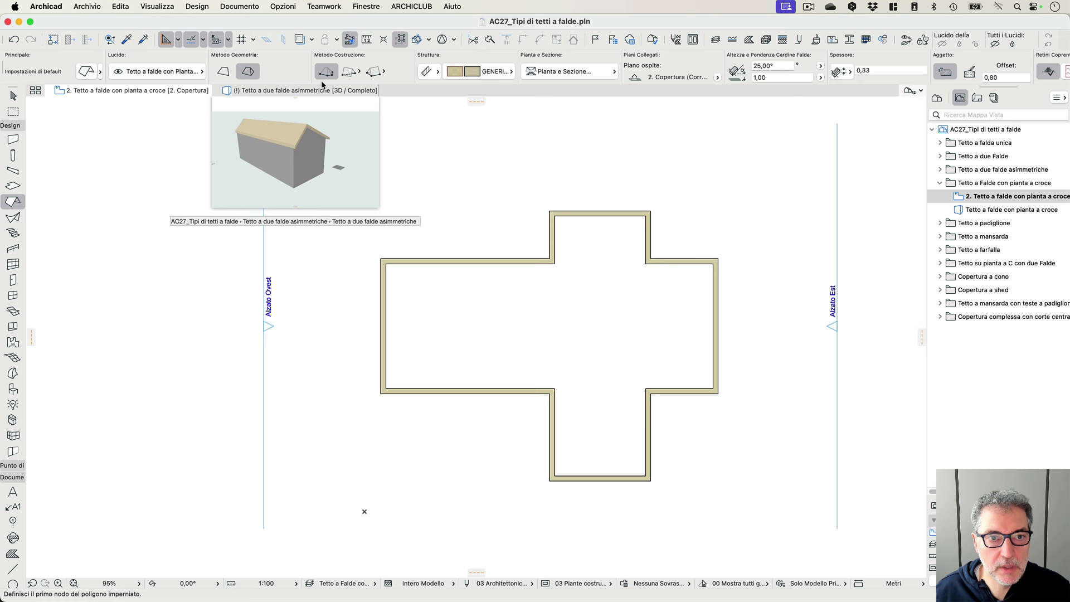
{"action": "left_click", "coordinate": [488, 285]}
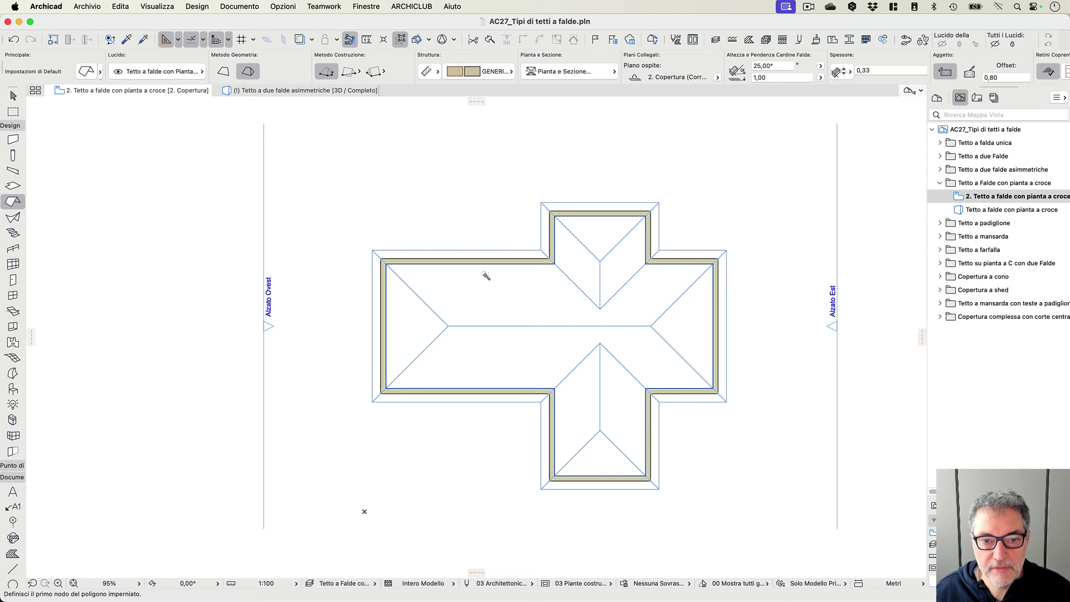
{"action": "left_click", "coordinate": [486, 276]}
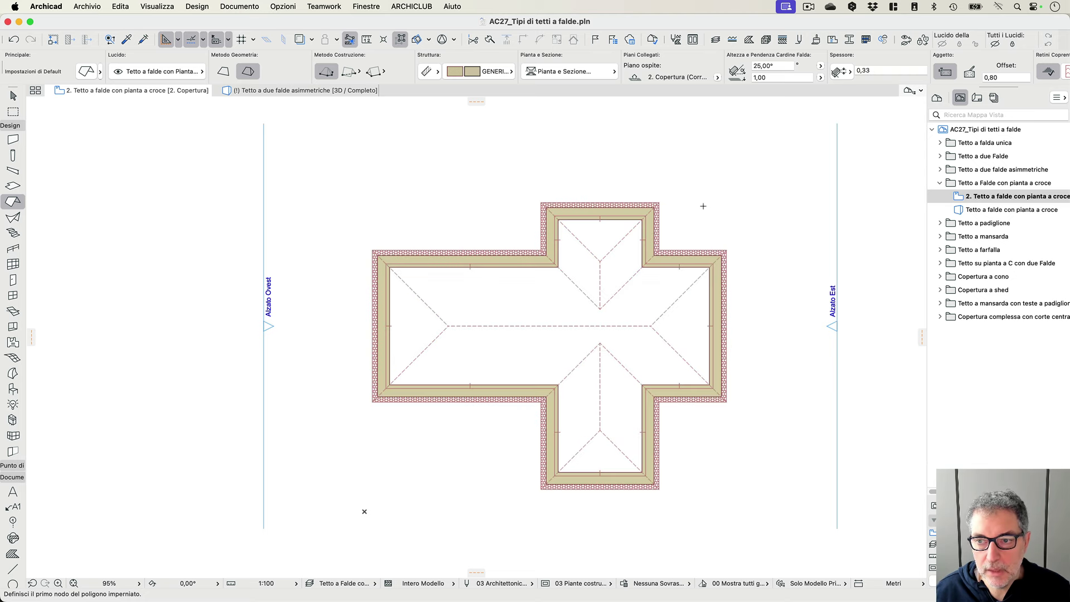
- In the 3D view "Tetto a falde con pianta a croce", select all walls and the roof and crop the walls to the roof
{"action": "double_click", "coordinate": [973, 210]}
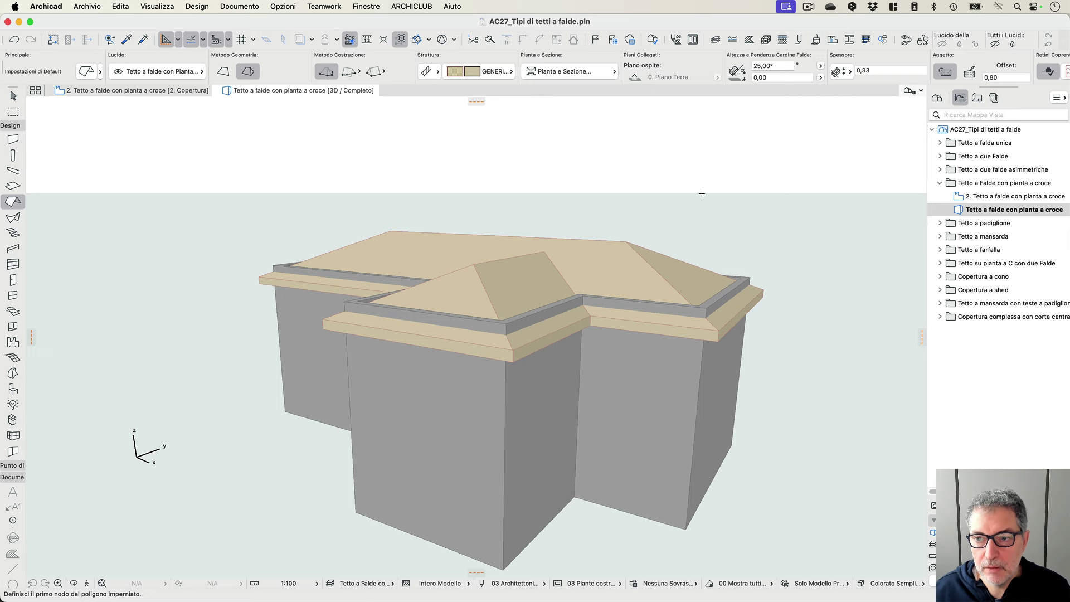
{"action": "scroll", "coordinate": [710, 209], "scroll_direction": "right", "scroll_amount": 3}
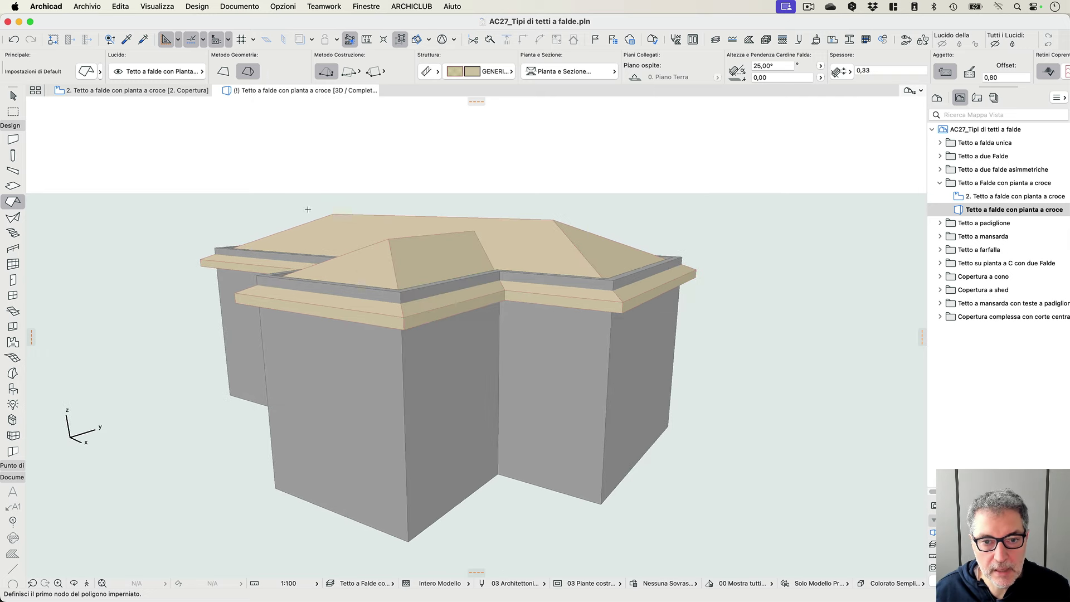
{"action": "key", "text": "shift"}
{"action": "left_click_drag", "start_coordinate": [169, 169], "coordinate": [764, 544], "text": "shift"}
{"action": "right_click", "coordinate": [645, 172]}
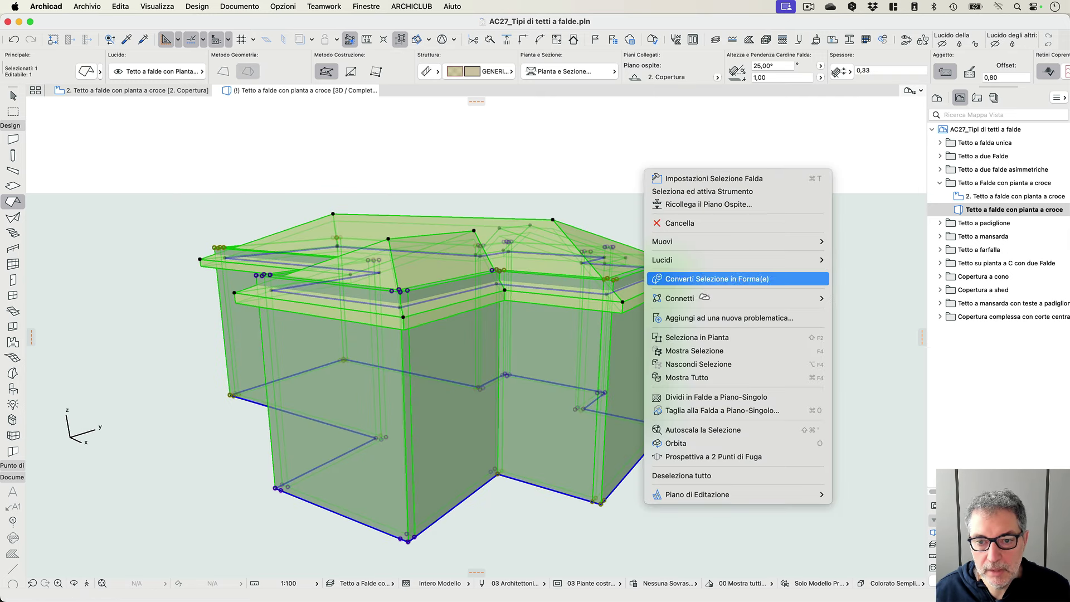
{"action": "mouse_move", "coordinate": [780, 298]}
{"action": "left_click", "coordinate": [855, 302]}
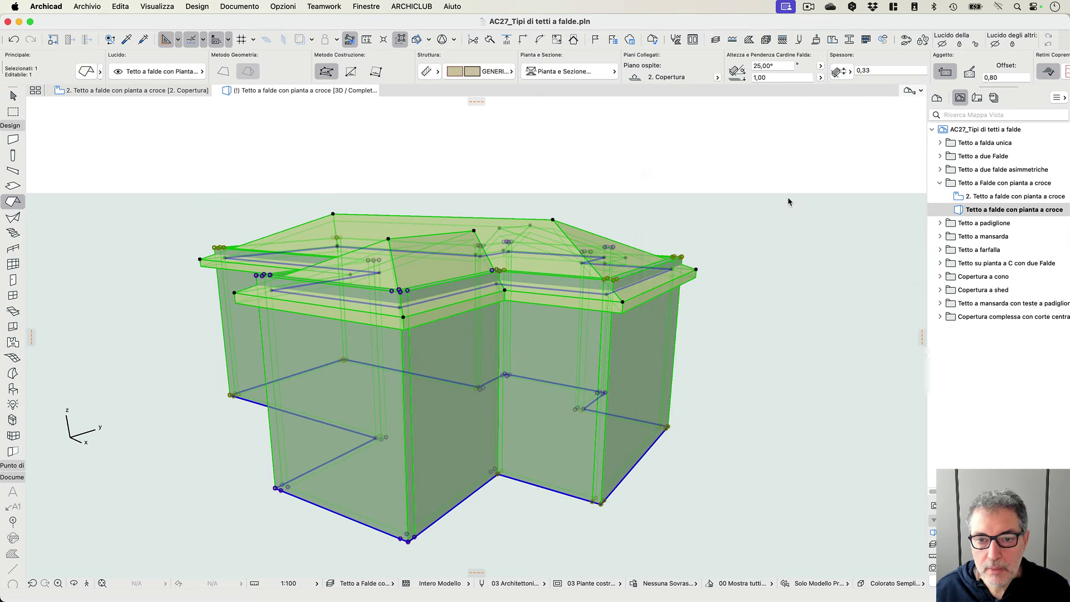
{"action": "left_click", "coordinate": [623, 258]}
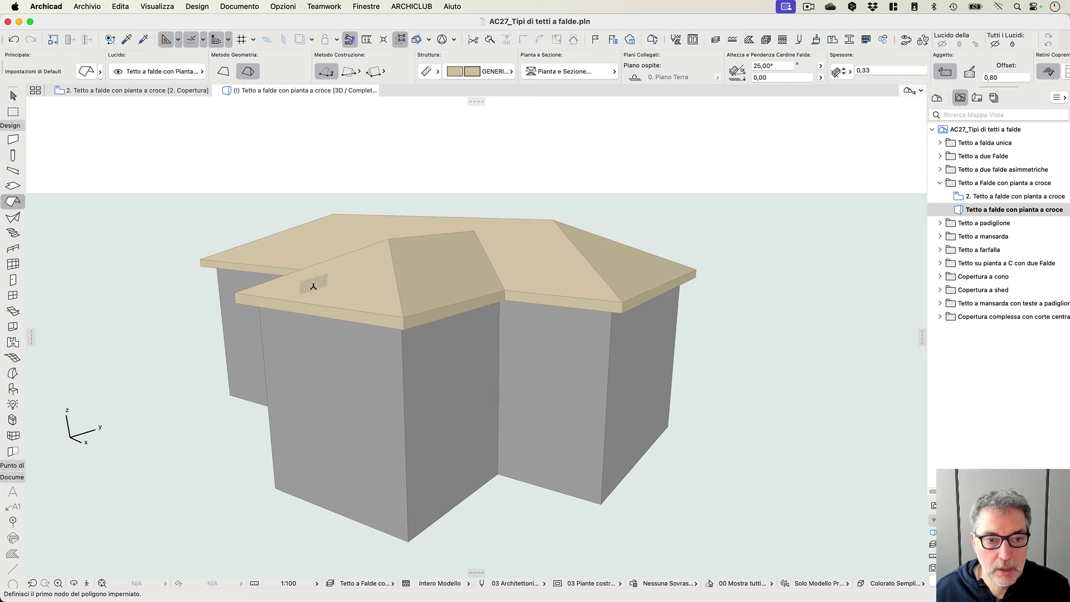
- Turn only the front hip plane of the cross-plan roof into a 90° gable (Timpano), then deselect the roof
{"action": "left_click", "coordinate": [372, 271], "text": "shift"}
{"action": "left_click", "coordinate": [376, 289], "text": "shift"}
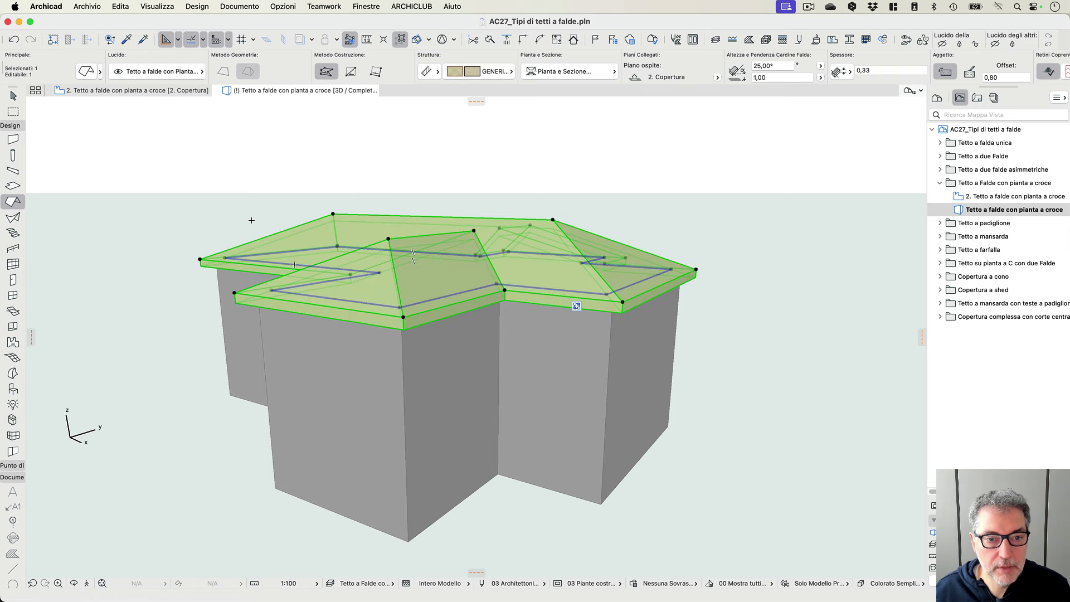
{"action": "left_click", "coordinate": [362, 303]}
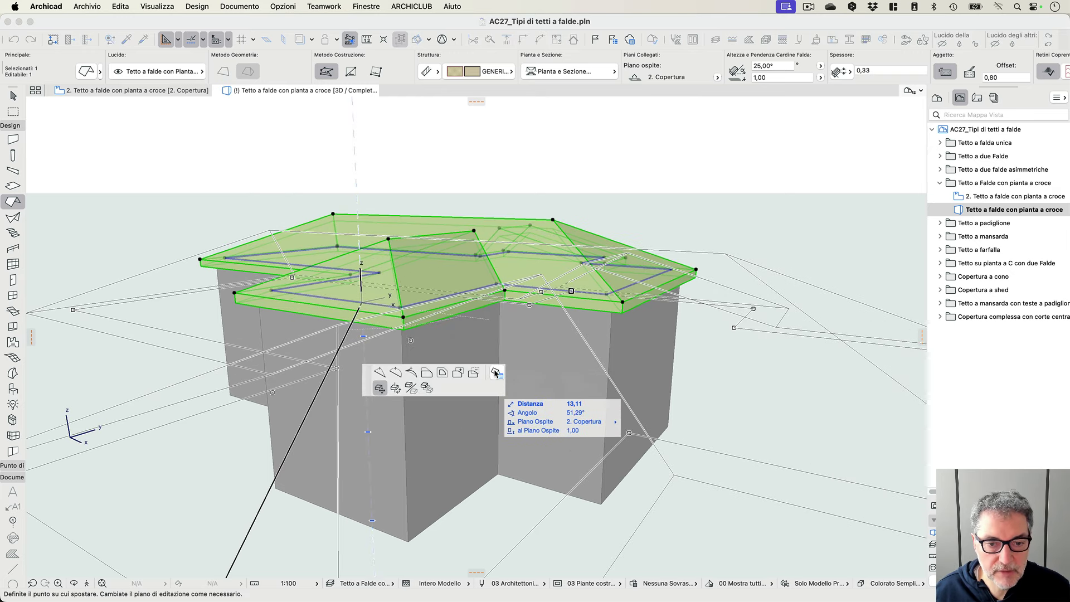
{"action": "left_click", "coordinate": [495, 373]}
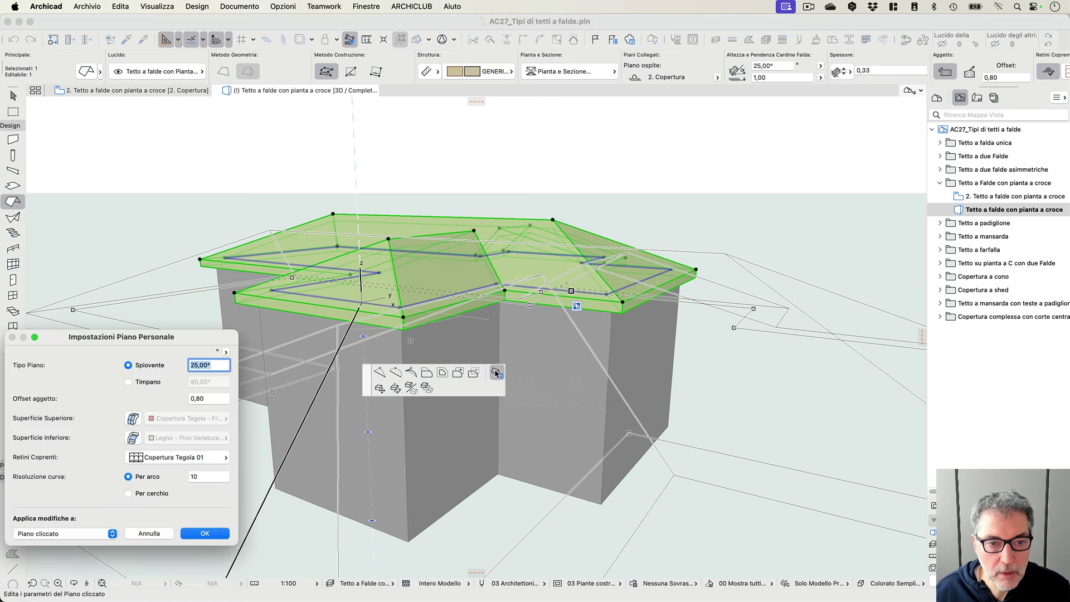
{"action": "left_click_drag", "start_coordinate": [204, 335], "coordinate": [499, 162]}
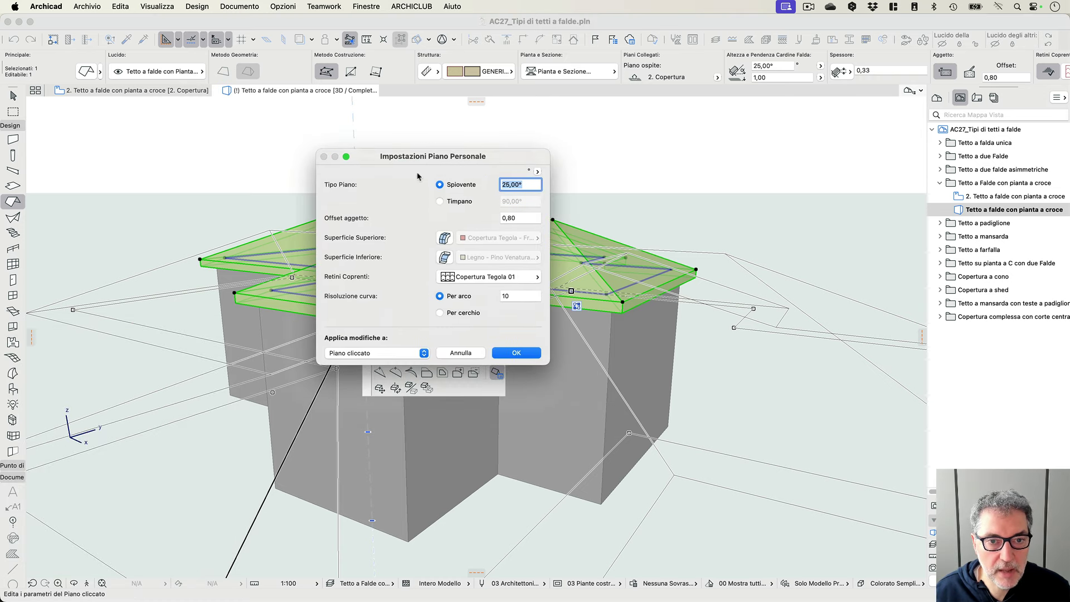
{"action": "left_click", "coordinate": [440, 202]}
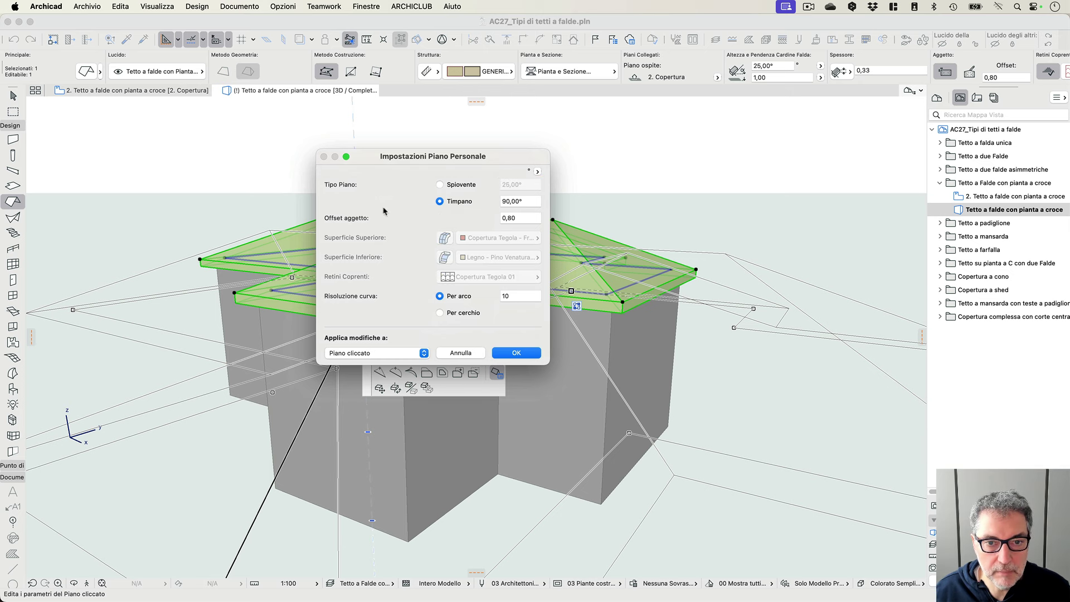
{"action": "left_click", "coordinate": [510, 203]}
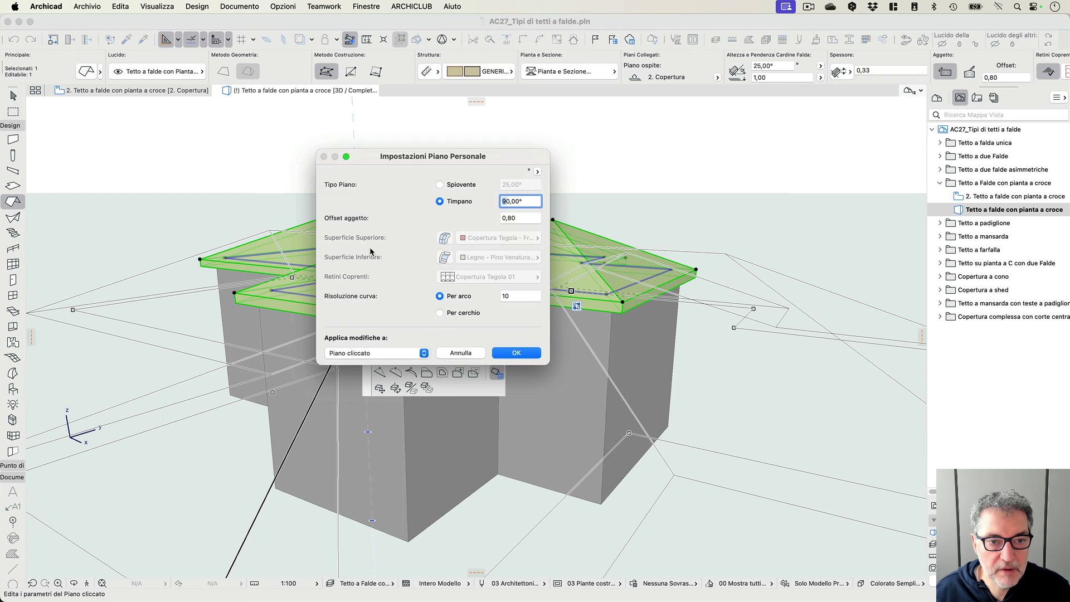
{"action": "left_click", "coordinate": [516, 355]}
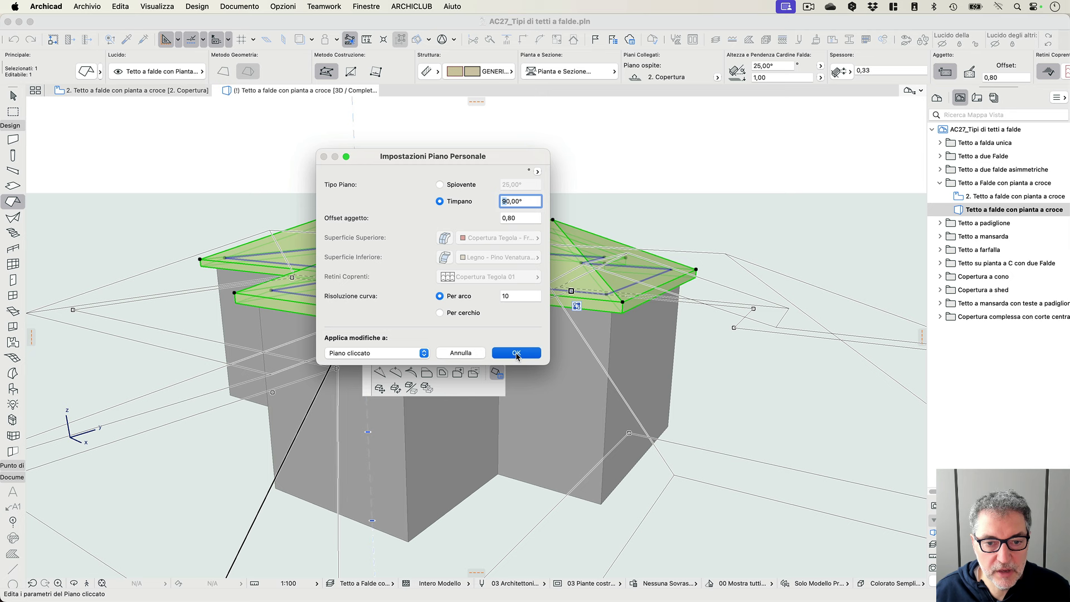
{"action": "key", "text": "Escape"}
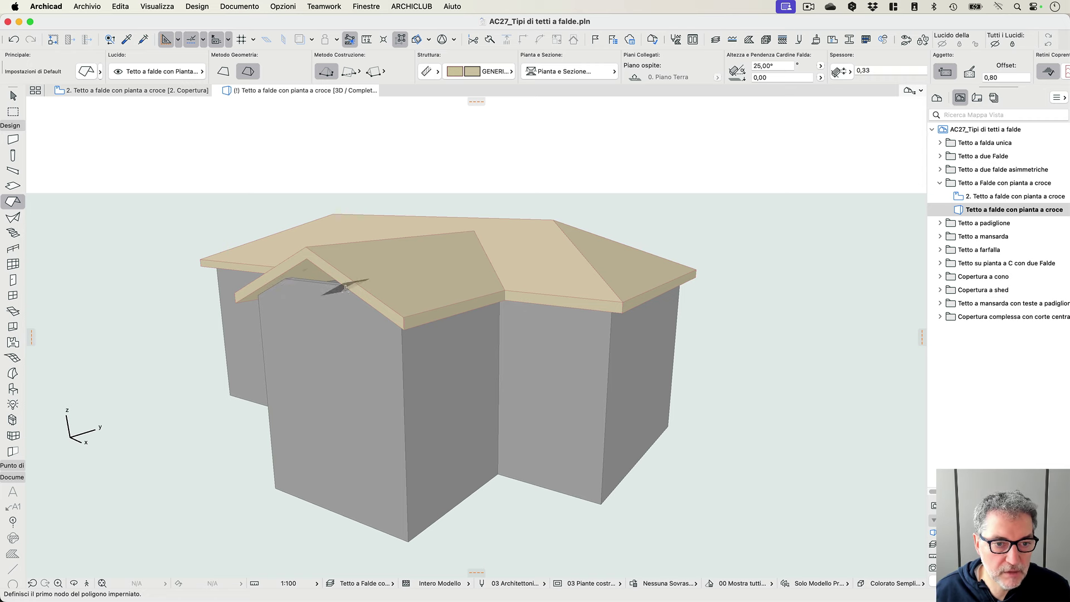
- Select all the walls and raise their tops to a height of about 10.07 so they fill the gable
{"action": "key", "text": "m"}
{"action": "left_click", "coordinate": [171, 366]}
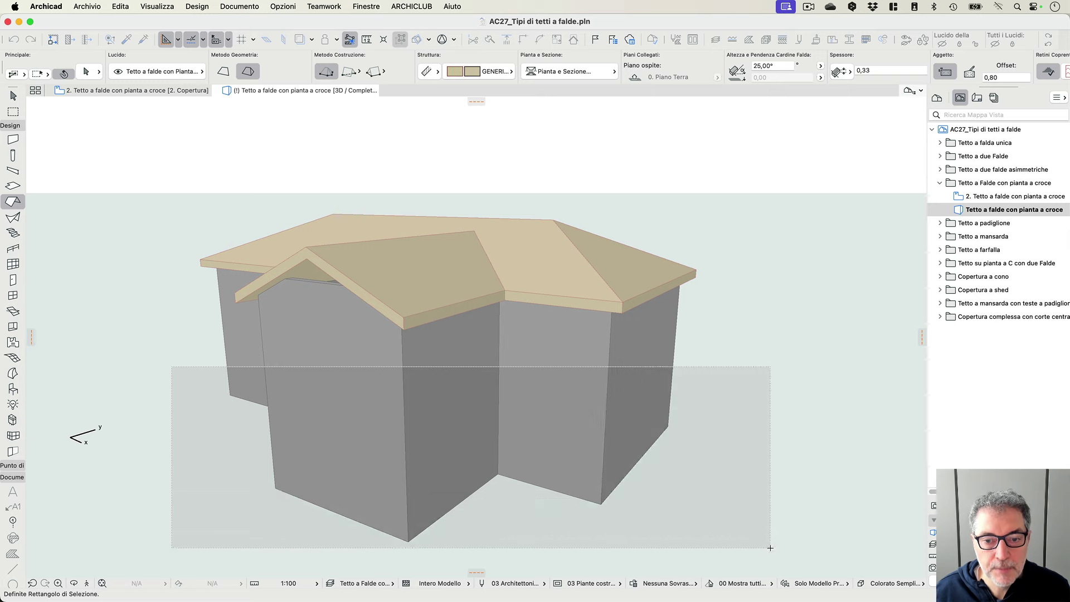
{"action": "left_click", "coordinate": [770, 548]}
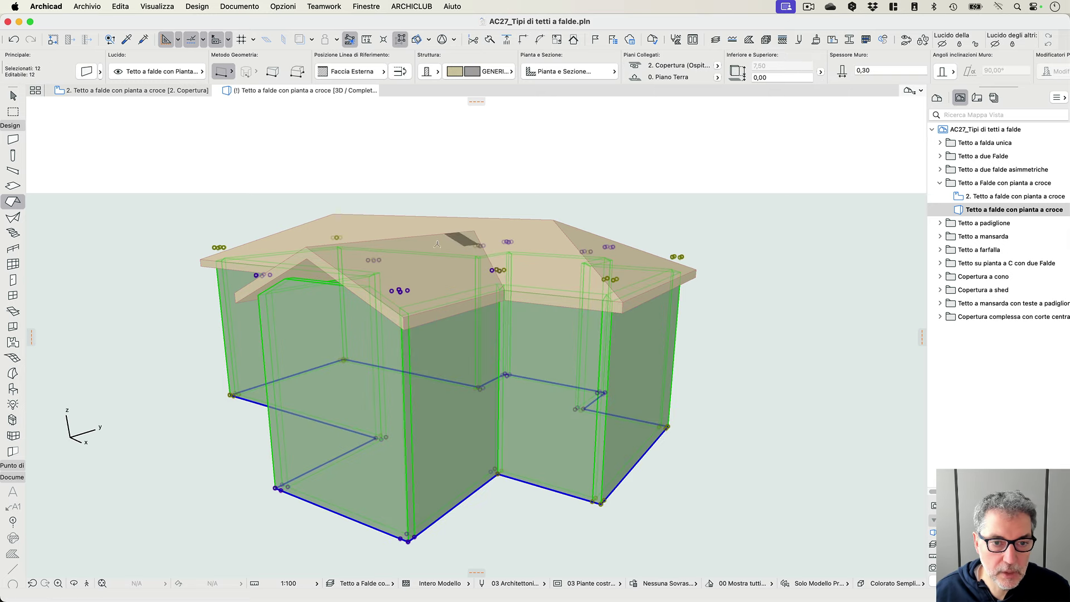
{"action": "left_click", "coordinate": [400, 290]}
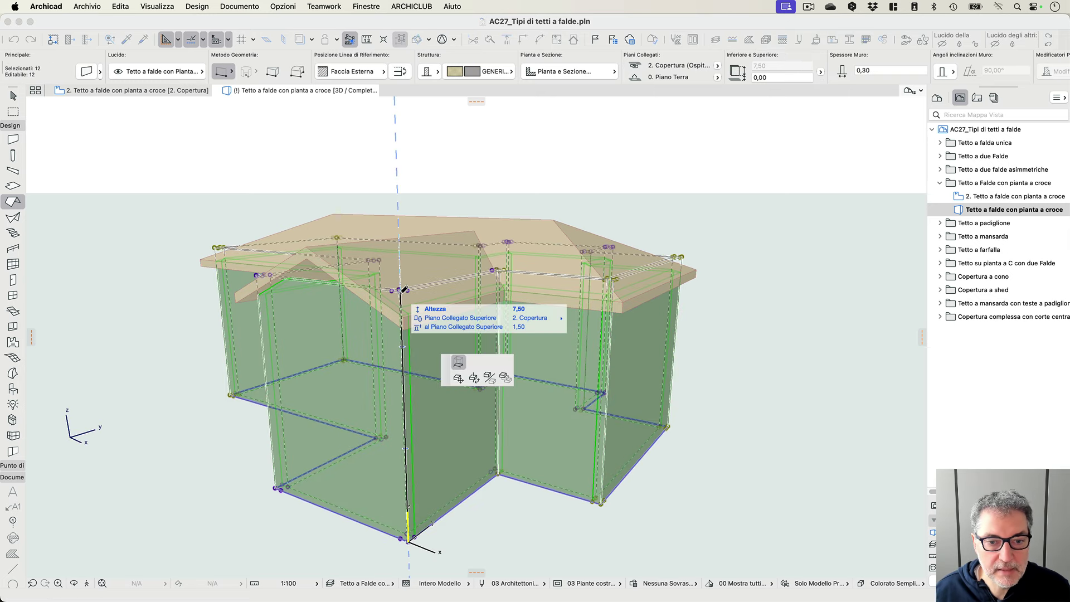
{"action": "left_click", "coordinate": [401, 193]}
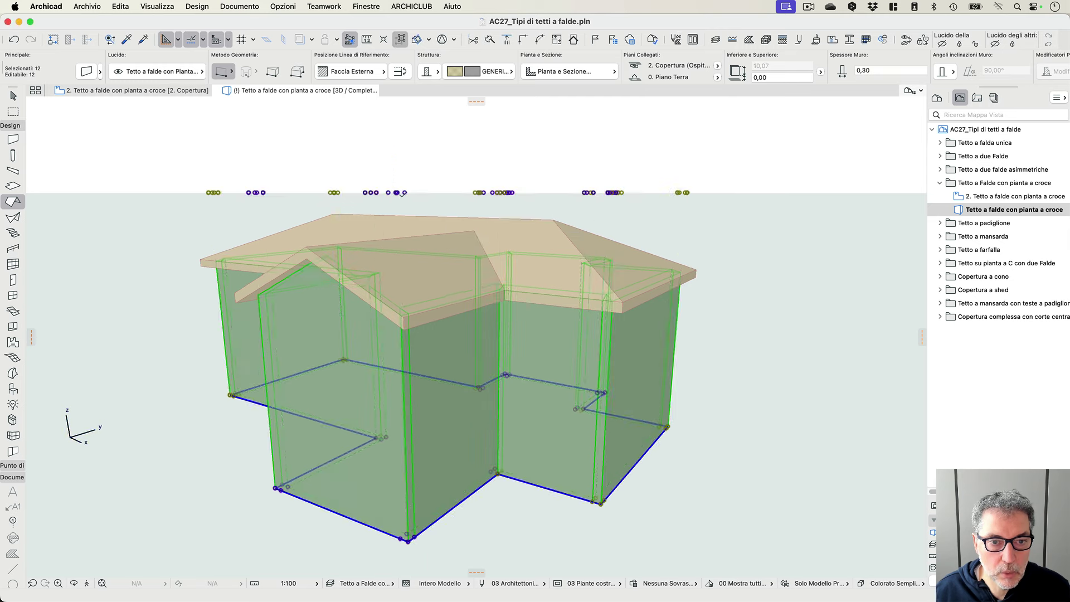
{"action": "key", "text": "Escape"}
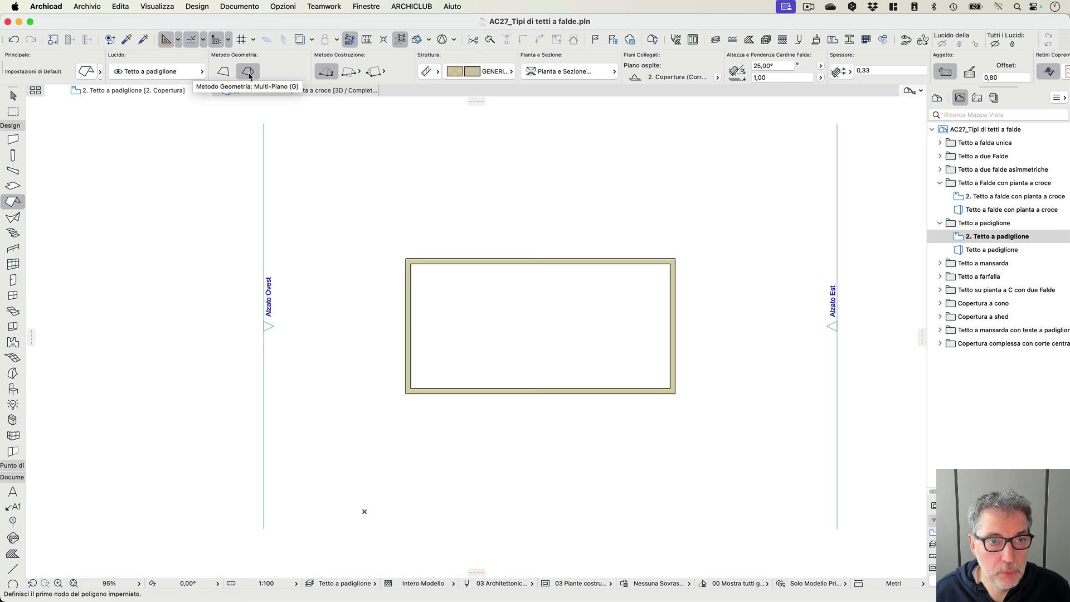
- Draw a multi-plane hip roof with the rectangular Padiglione method between opposite inner corners of the rectangular walls in "2. Tetto a padiglione"
{"action": "left_click", "coordinate": [357, 73]}
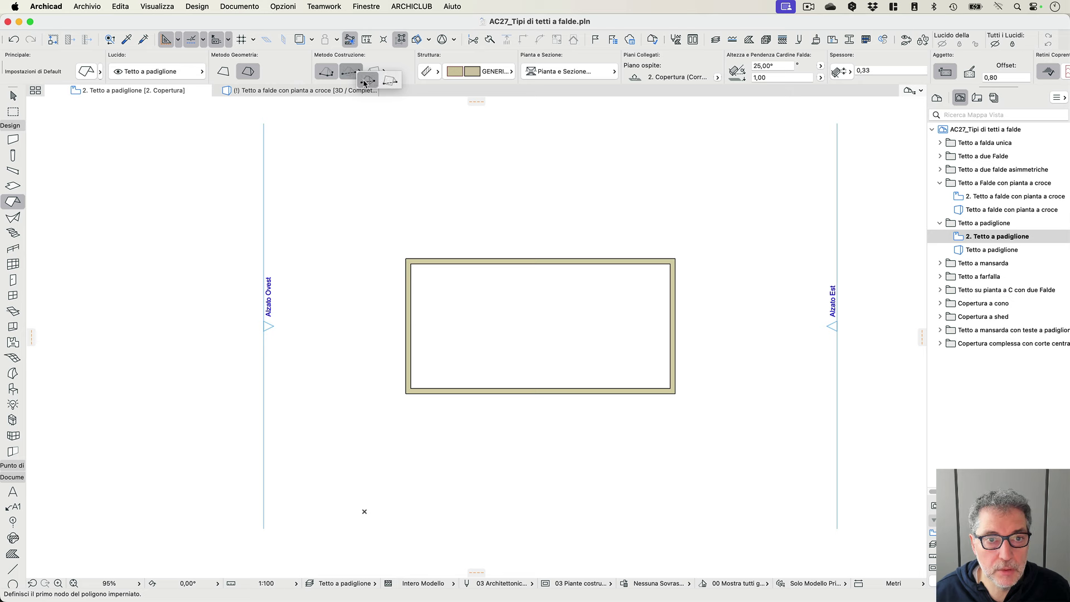
{"action": "left_click", "coordinate": [364, 82]}
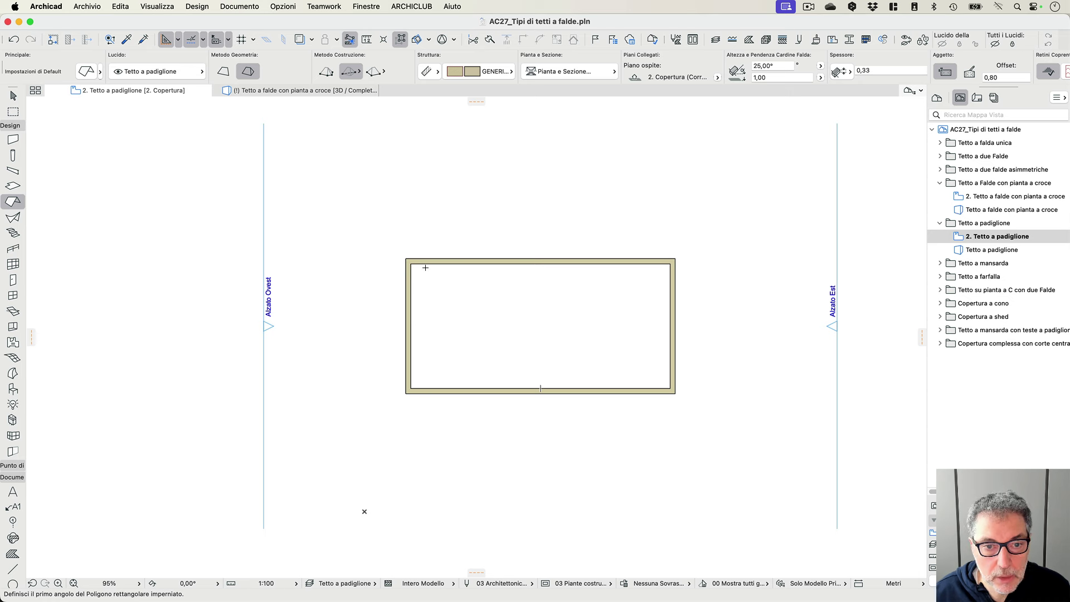
{"action": "left_click", "coordinate": [410, 389]}
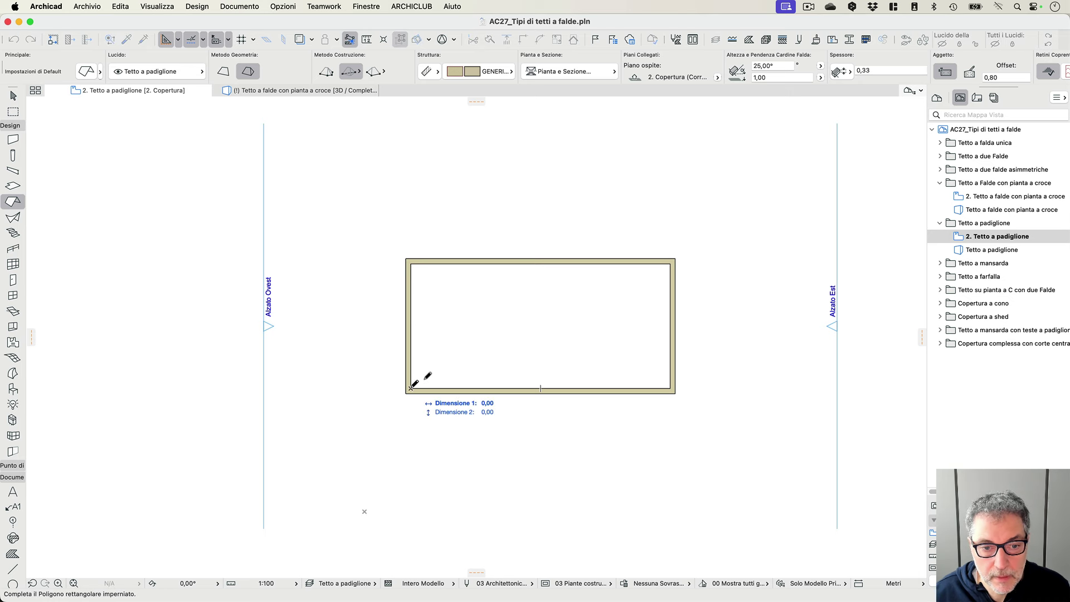
{"action": "left_click", "coordinate": [670, 263]}
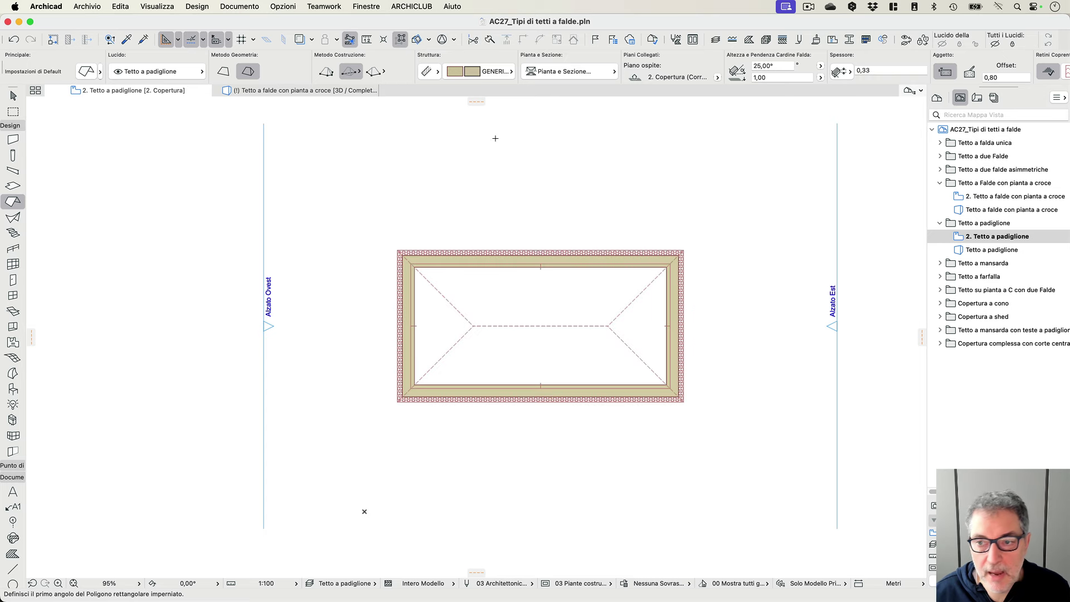
- In the 3D view "Tetto a padiglione", select everything and crop the walls using the roof from the current selection
{"action": "double_click", "coordinate": [973, 250]}
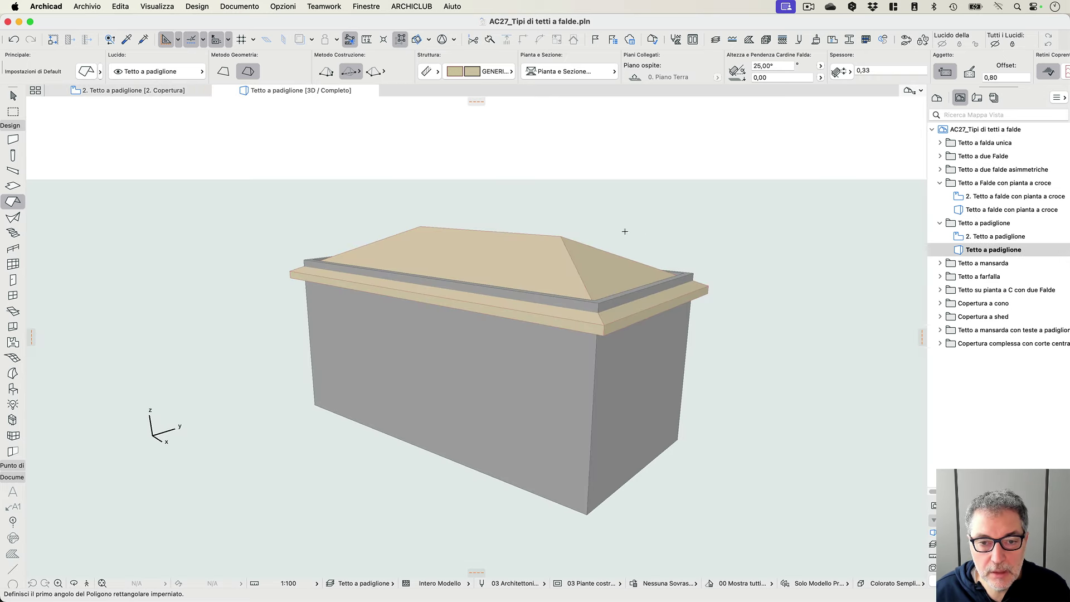
{"action": "key", "text": "super+a"}
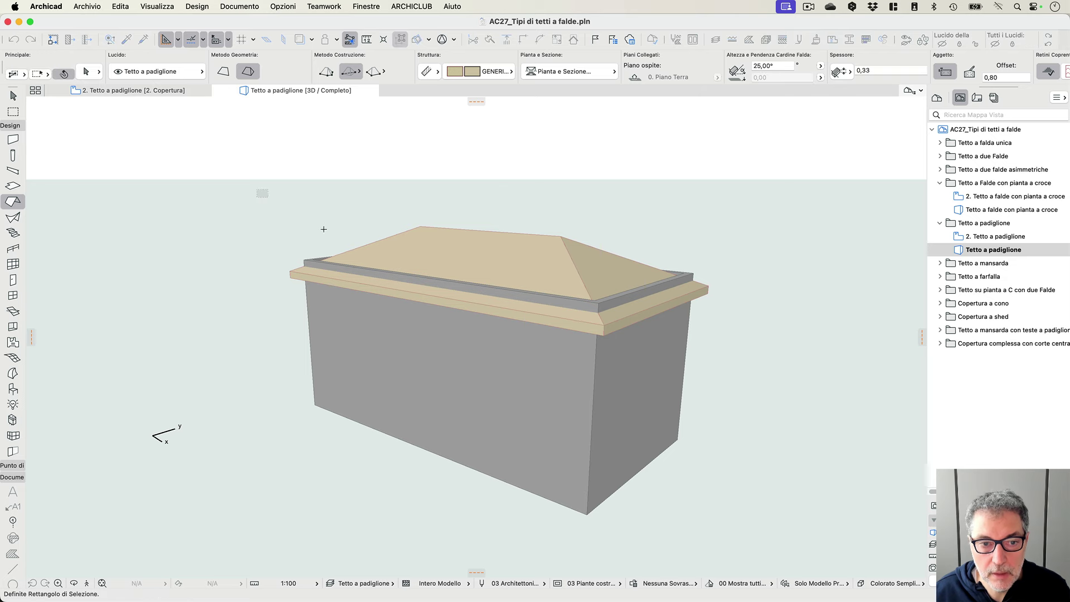
{"action": "right_click", "coordinate": [647, 168]}
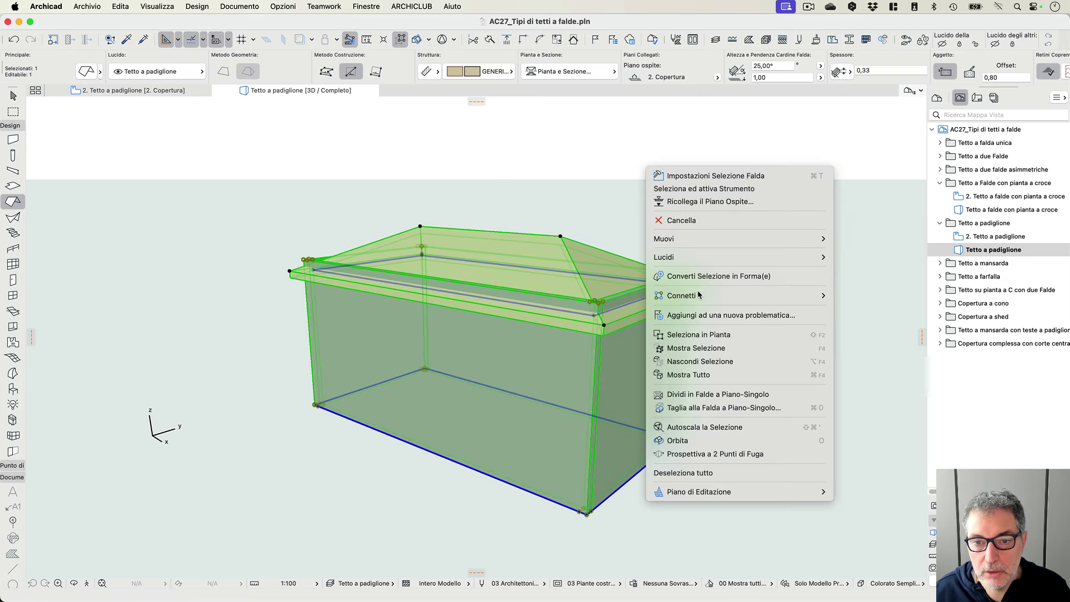
{"action": "mouse_move", "coordinate": [780, 295]}
{"action": "left_click", "coordinate": [841, 305]}
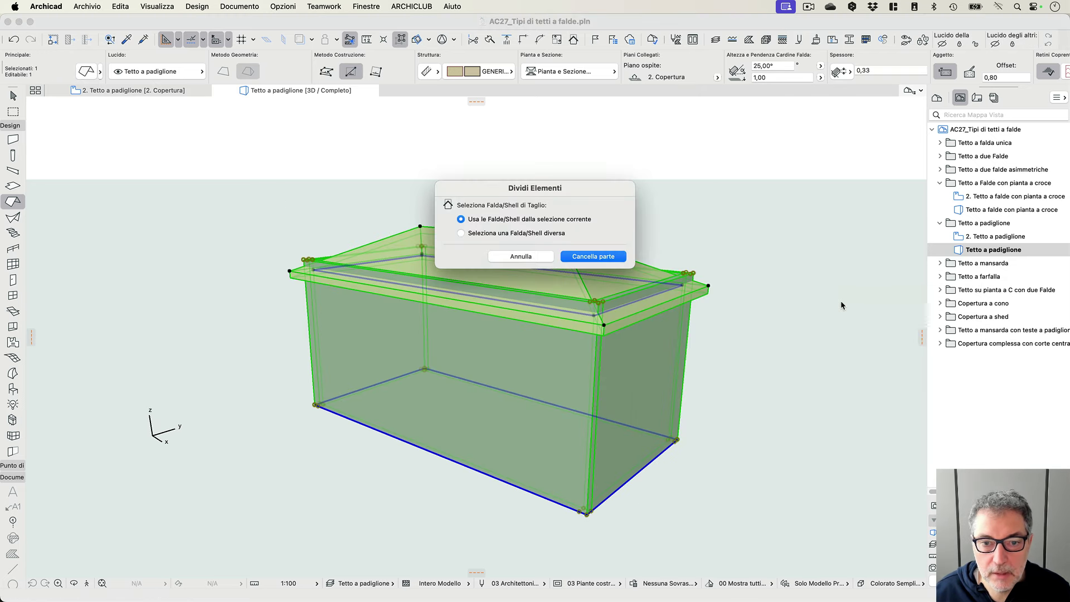
{"action": "left_click", "coordinate": [593, 258]}
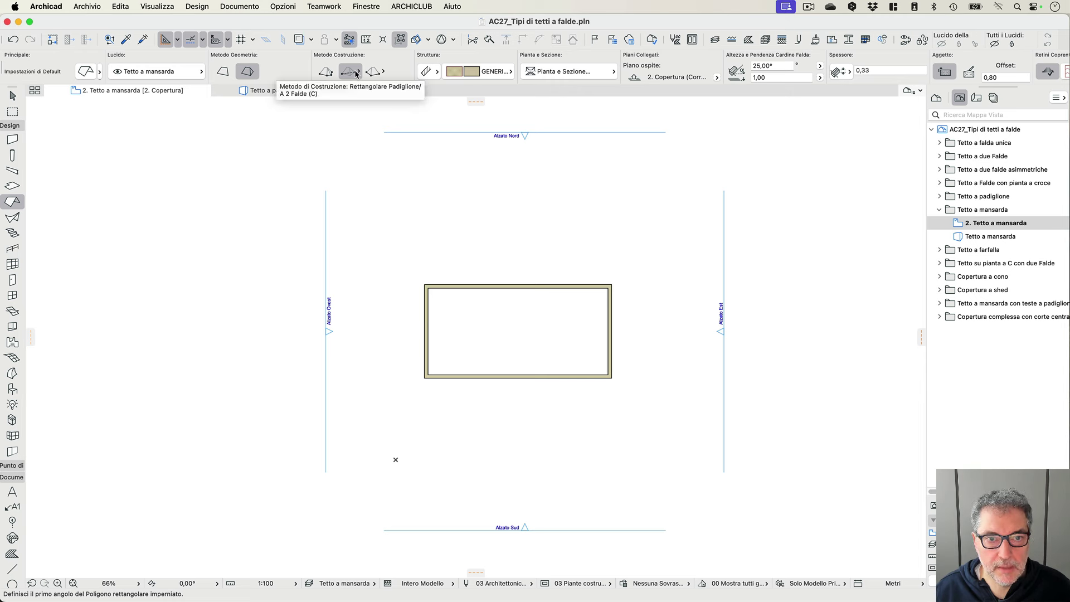
- Draw a rectangular multi-plane hip roof between opposite inner wall corners in "2. Tetto a mansarda" and open the 3D view "Tetto a mansarda"
{"action": "left_click", "coordinate": [428, 373]}
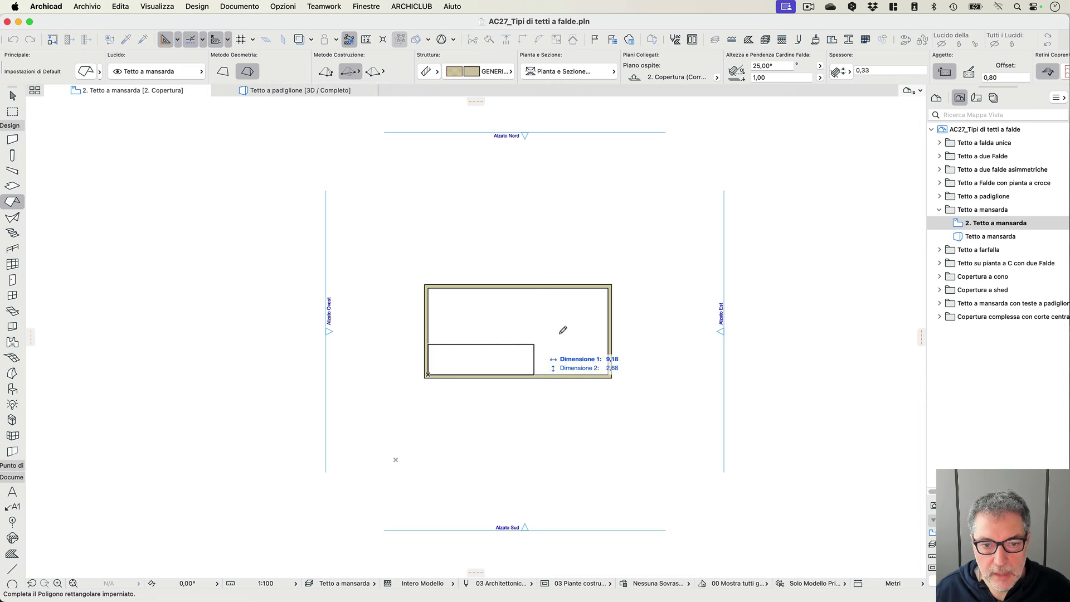
{"action": "left_click", "coordinate": [608, 287]}
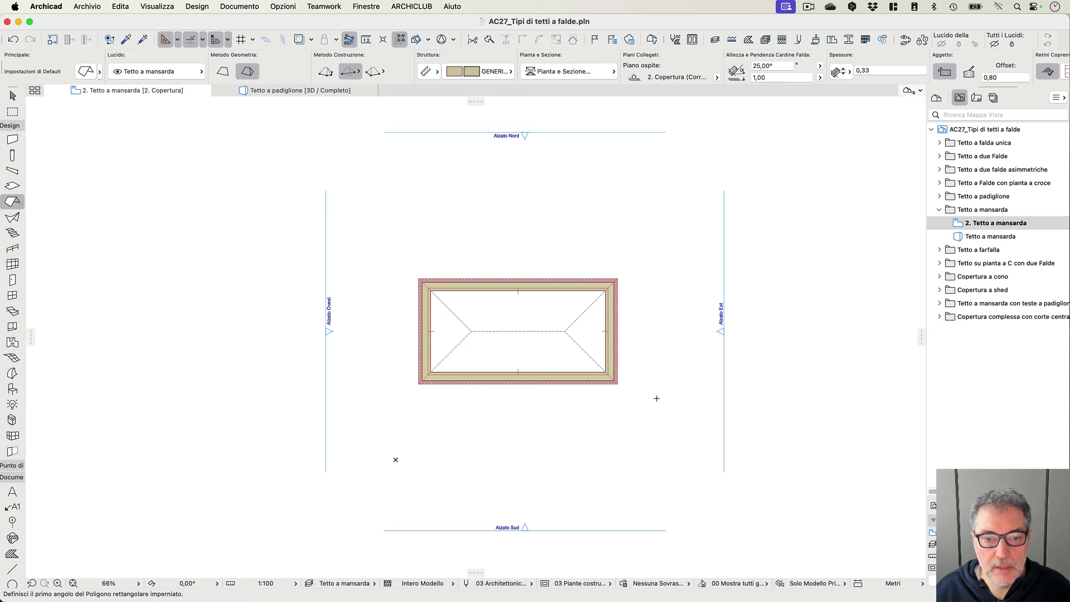
{"action": "double_click", "coordinate": [973, 236]}
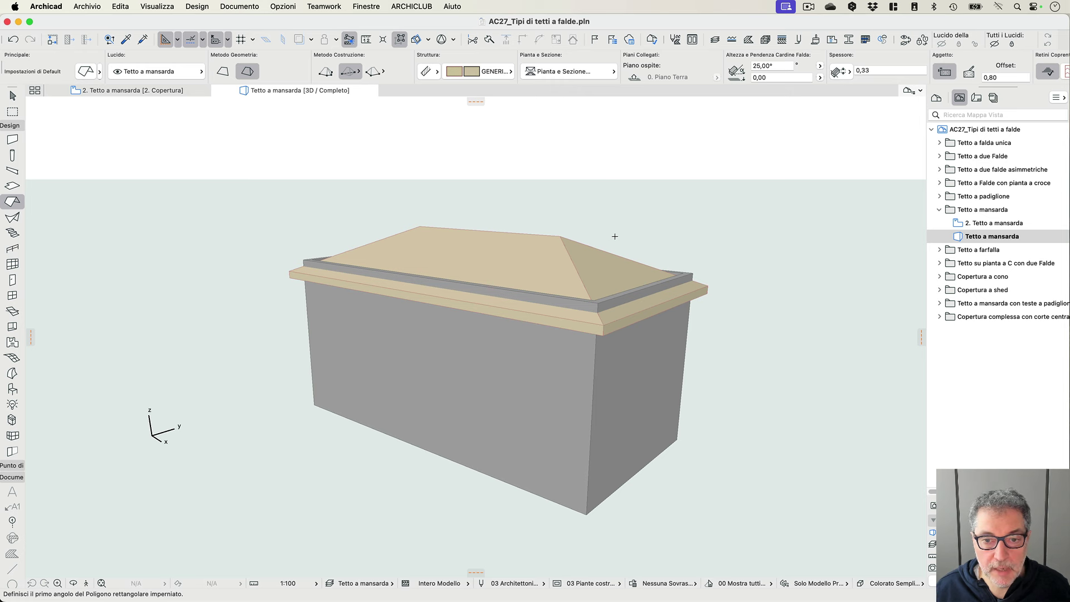
- Add a second slope level to the hip roof and set the pitch of level 1 to 60°
{"action": "left_click", "coordinate": [503, 248], "text": "shift"}
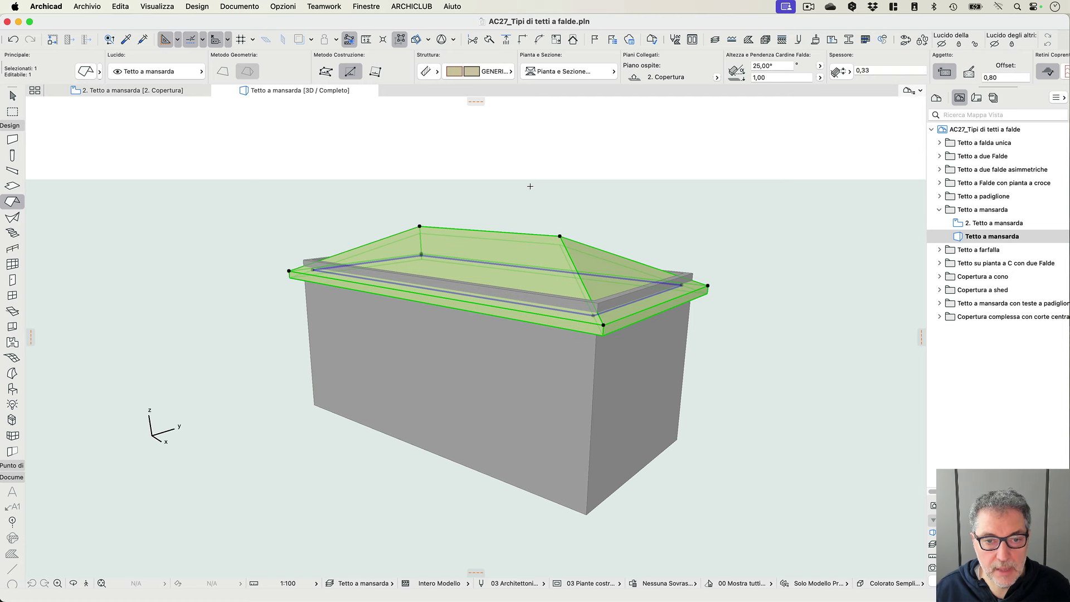
{"action": "left_click", "coordinate": [85, 70]}
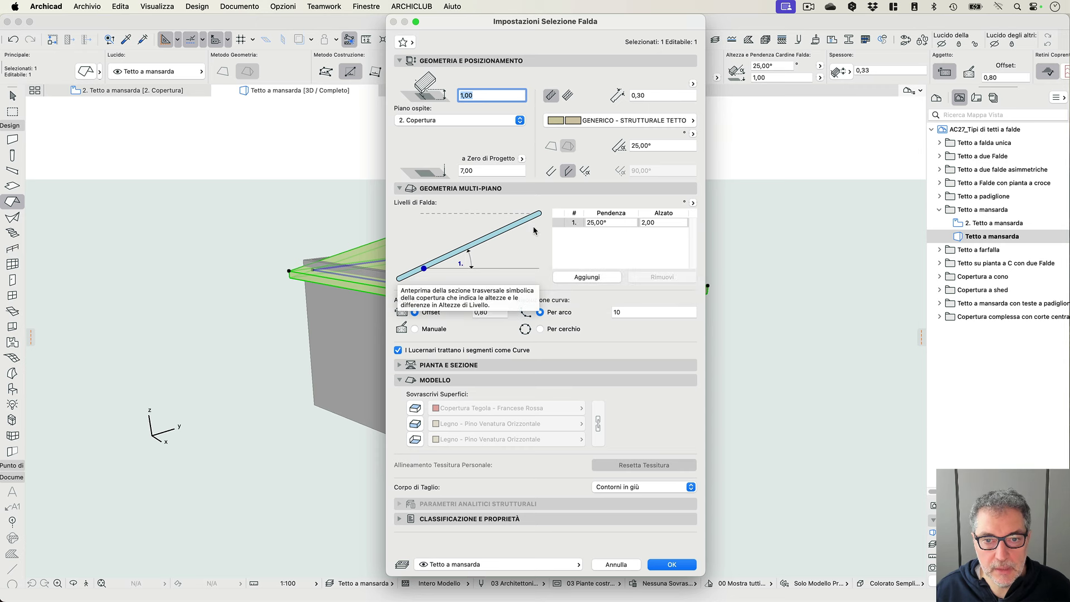
{"action": "left_click", "coordinate": [574, 224]}
{"action": "left_click", "coordinate": [575, 277]}
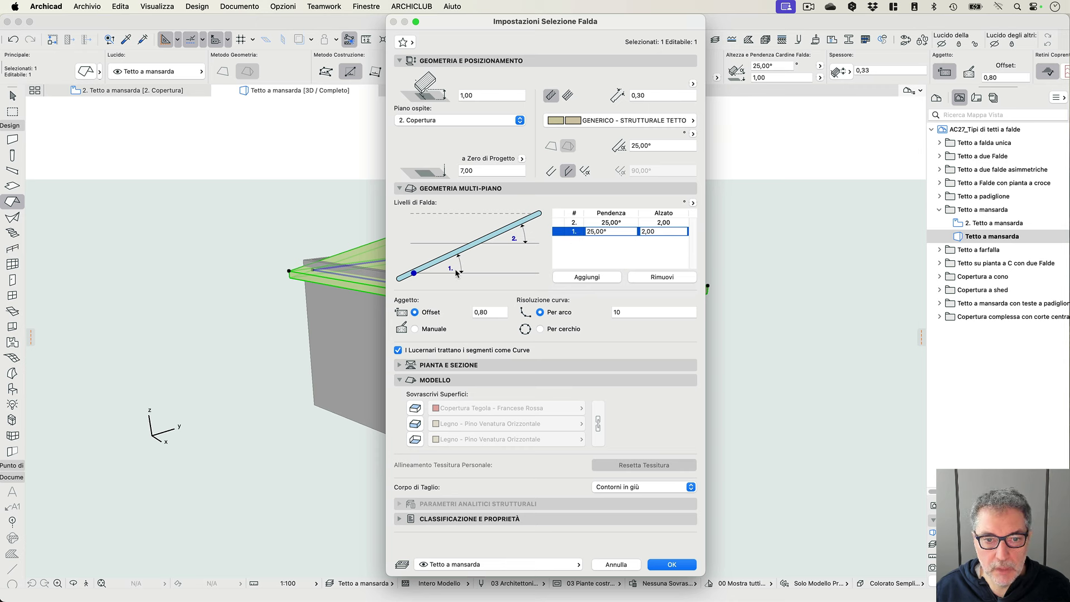
{"action": "left_click", "coordinate": [610, 232]}
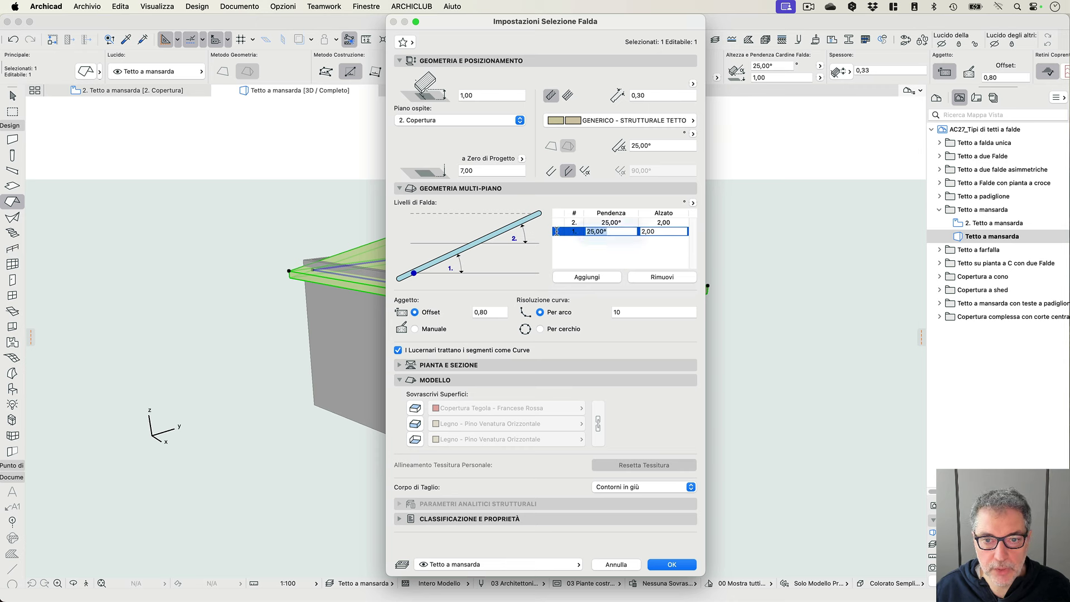
{"action": "type", "text": "60"}
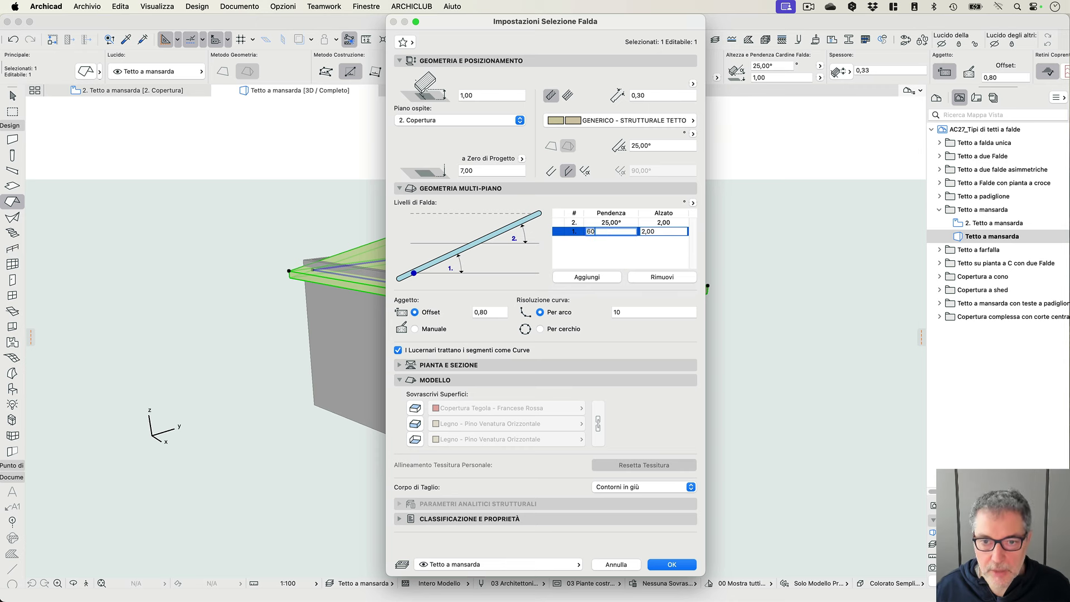
{"action": "key", "text": "Return"}
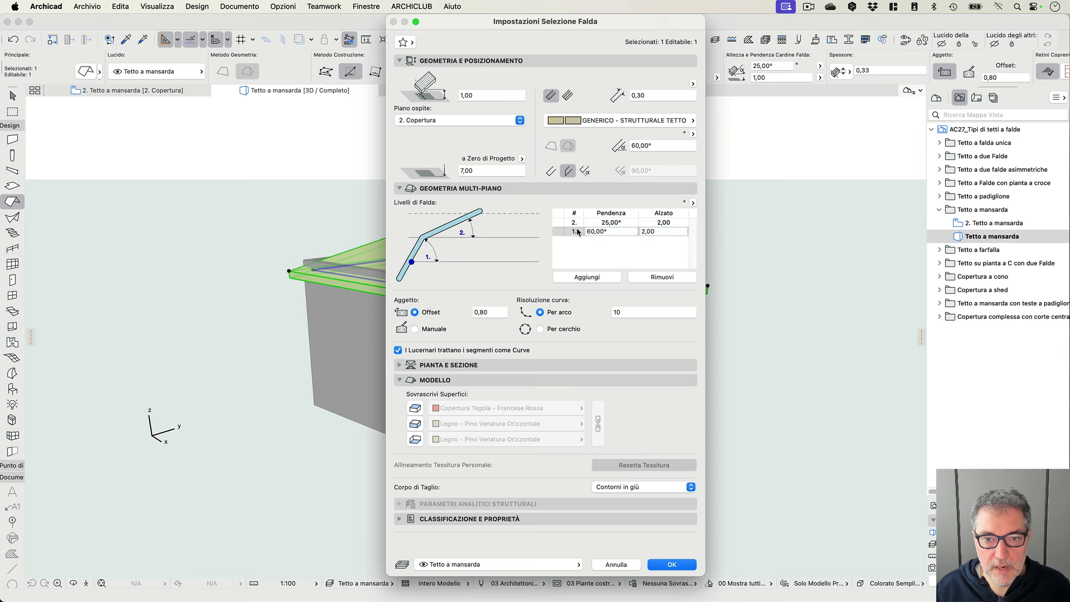
- Set the pitch of the roof's level 2 to 30°, apply the settings and deselect the roof
{"action": "left_click", "coordinate": [608, 223]}
{"action": "left_click_drag", "start_coordinate": [609, 222], "coordinate": [551, 226]}
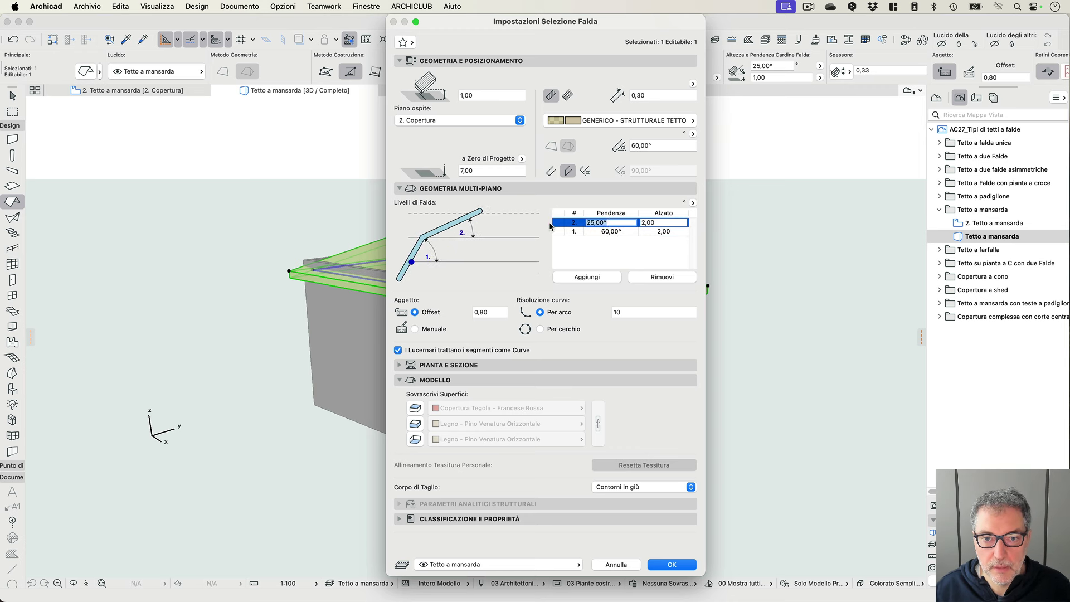
{"action": "type", "text": "30"}
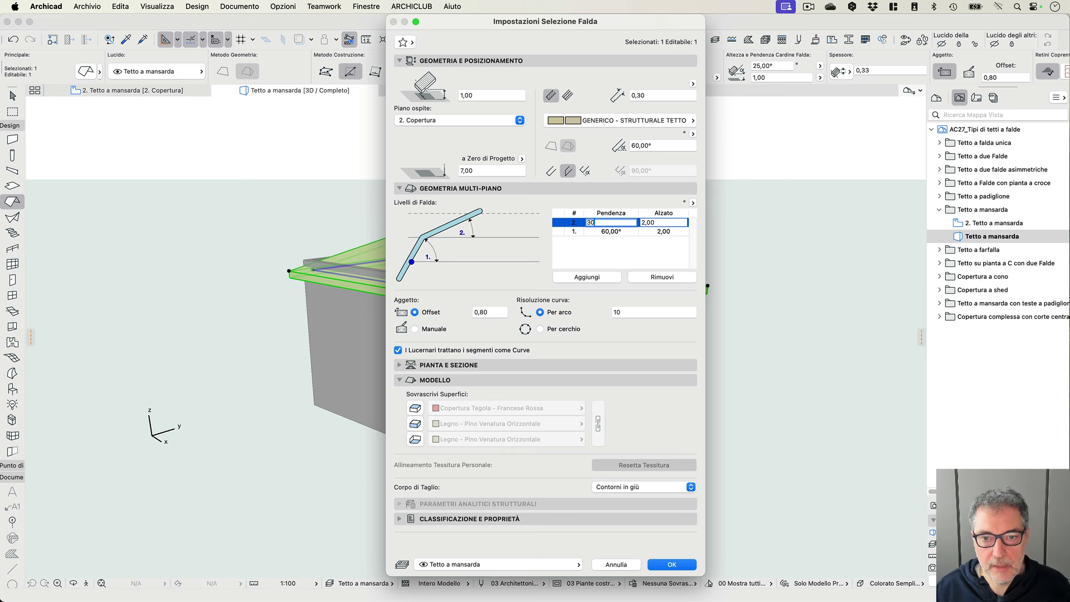
{"action": "left_click", "coordinate": [592, 263]}
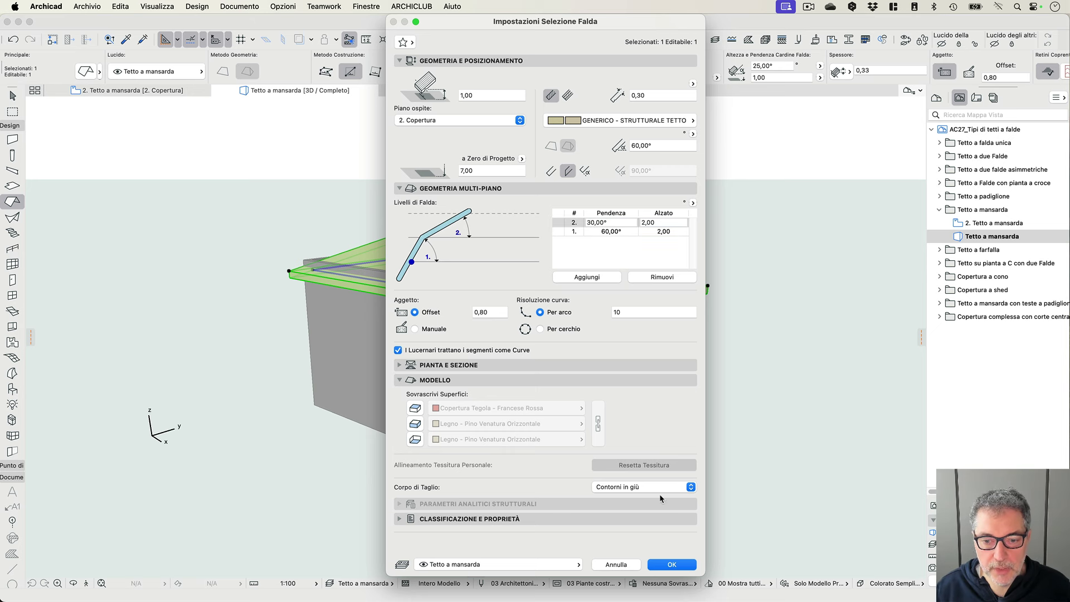
{"action": "left_click", "coordinate": [673, 564]}
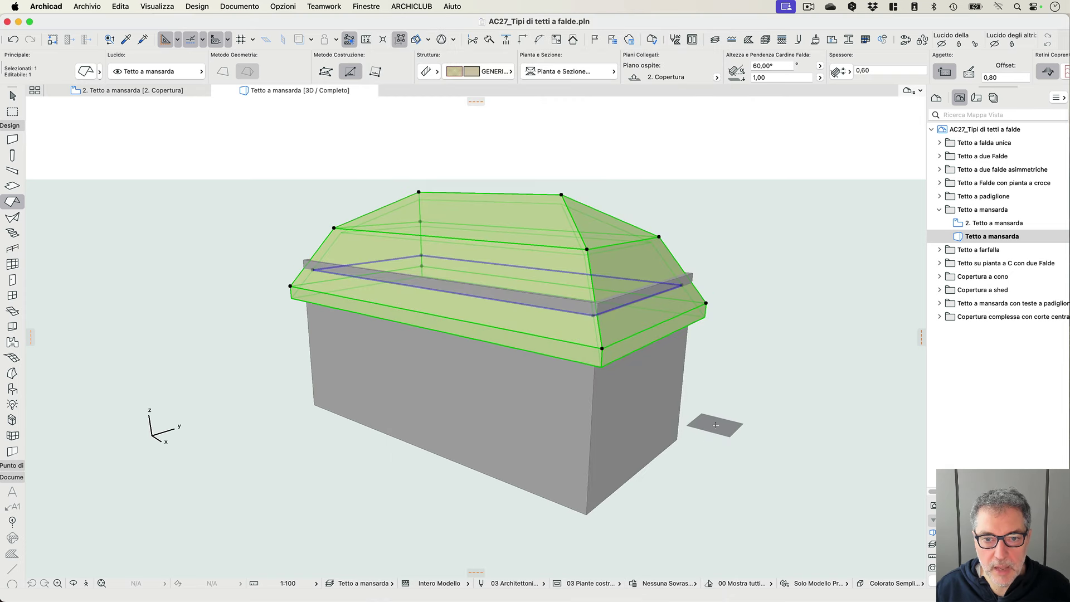
{"action": "key", "text": "Escape"}
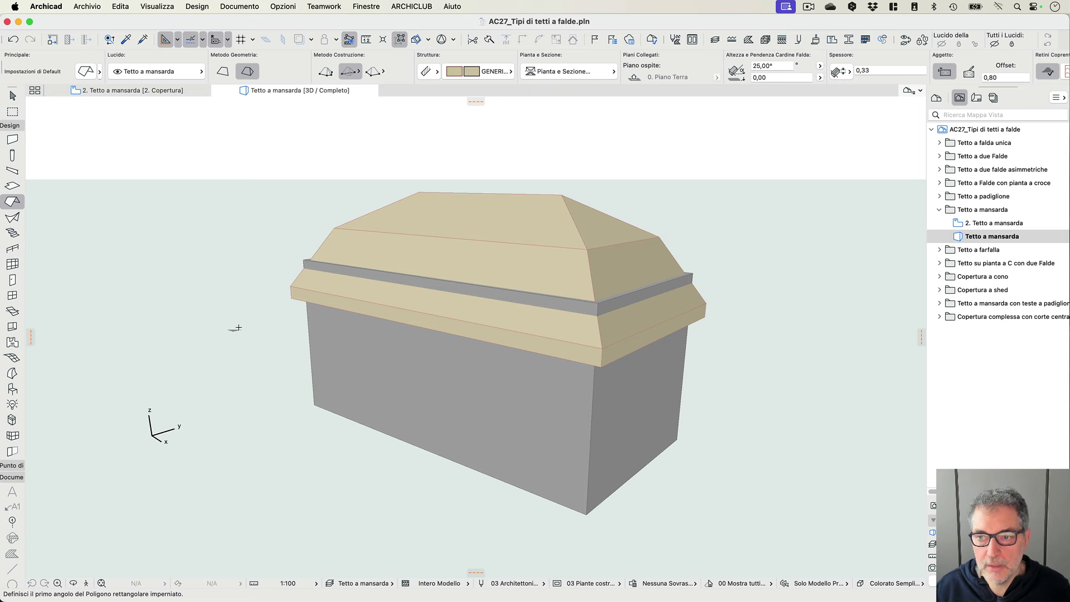
- Select the mansard roof together with all the walls and crop the walls to the roof
{"action": "left_click_drag", "start_coordinate": [248, 158], "coordinate": [756, 396], "text": "shift"}
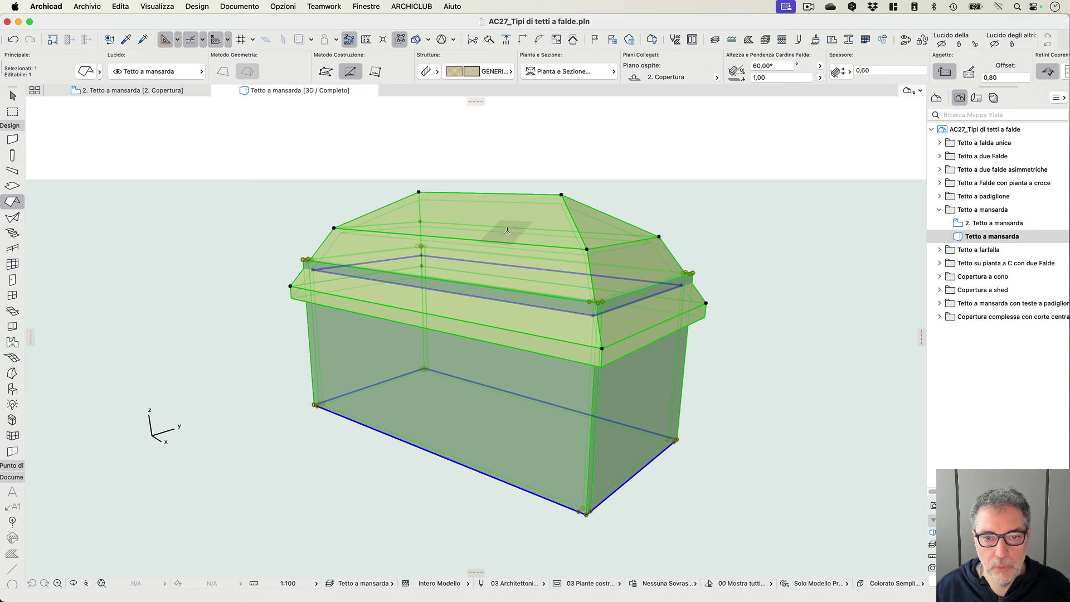
{"action": "right_click", "coordinate": [590, 154]}
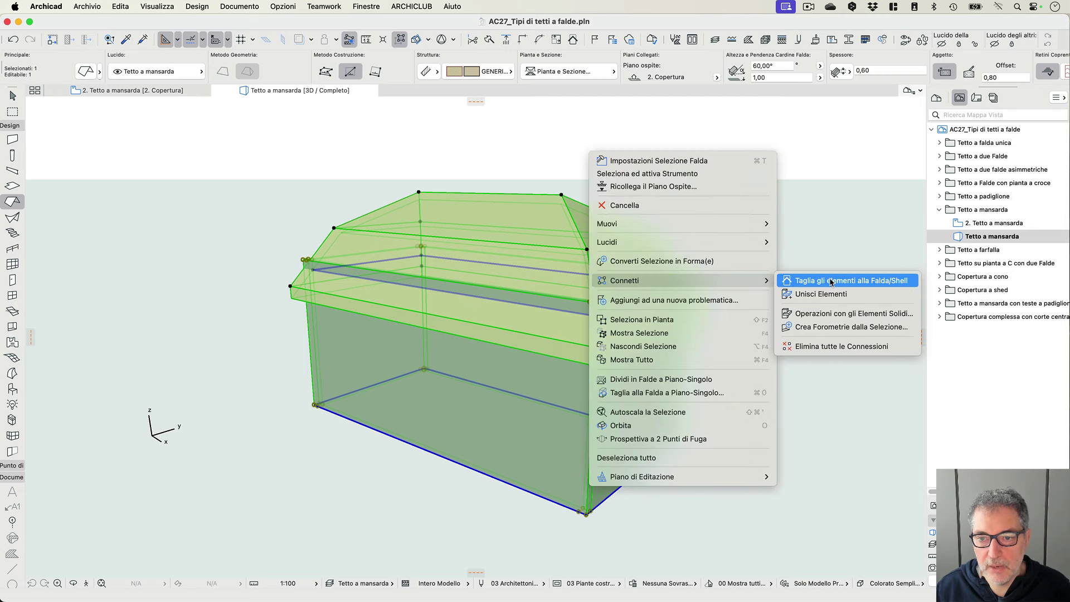
{"action": "key", "text": "Escape"}
{"action": "key", "text": "Return"}
{"action": "key", "text": "Escape"}
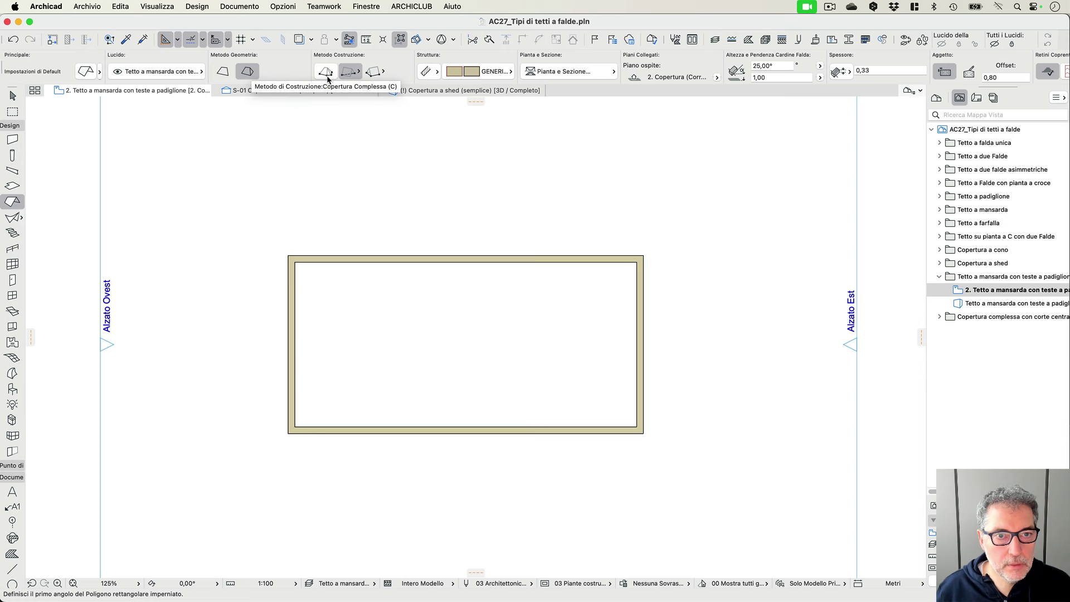
- Draw a hip roof with the rectangular Padiglione method between opposite inner wall corners in "2. Tetto a mansarda con teste a padiglione" and open its 3D view
{"action": "left_click", "coordinate": [349, 72]}
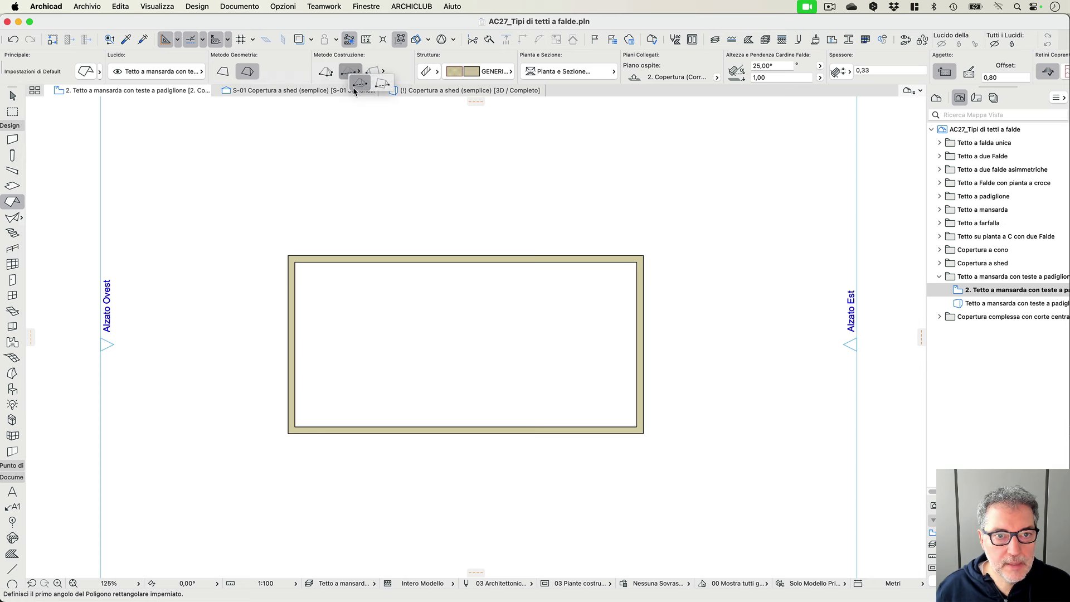
{"action": "left_click", "coordinate": [356, 85]}
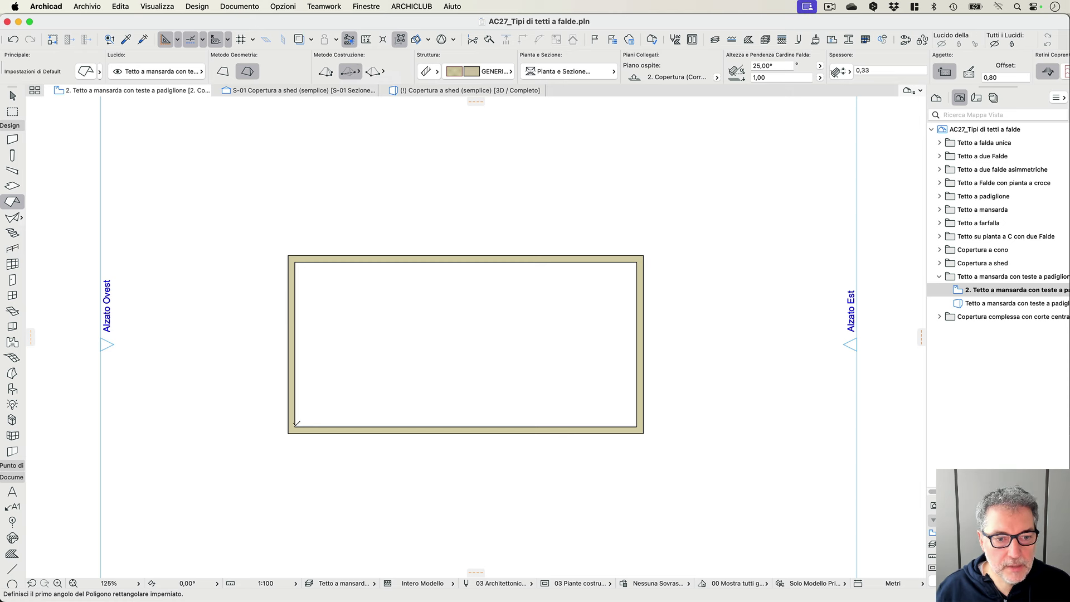
{"action": "left_click", "coordinate": [297, 422]}
{"action": "left_click", "coordinate": [637, 263]}
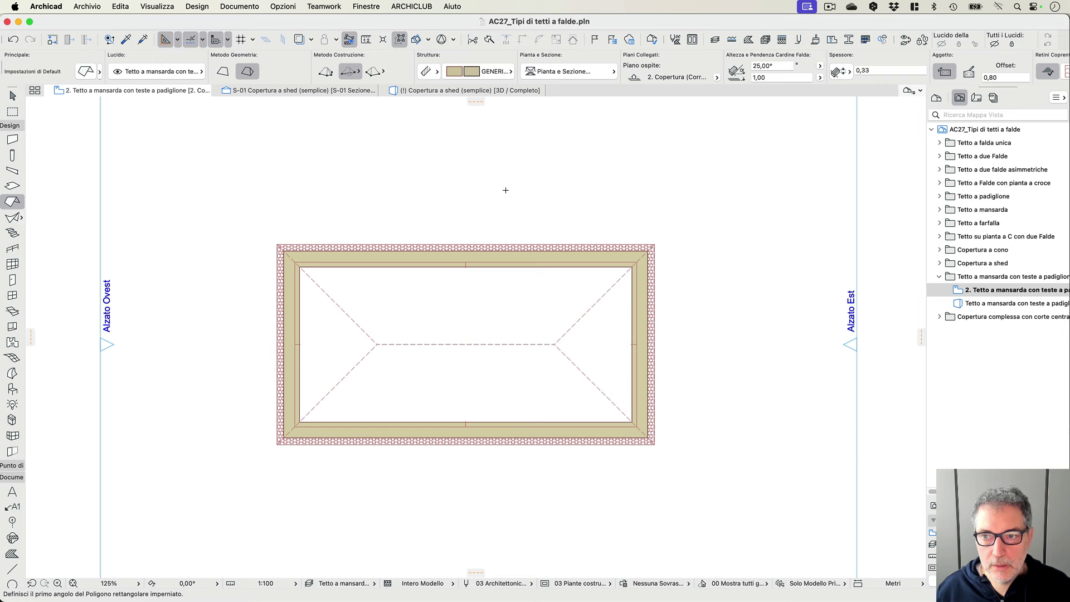
{"action": "double_click", "coordinate": [975, 303]}
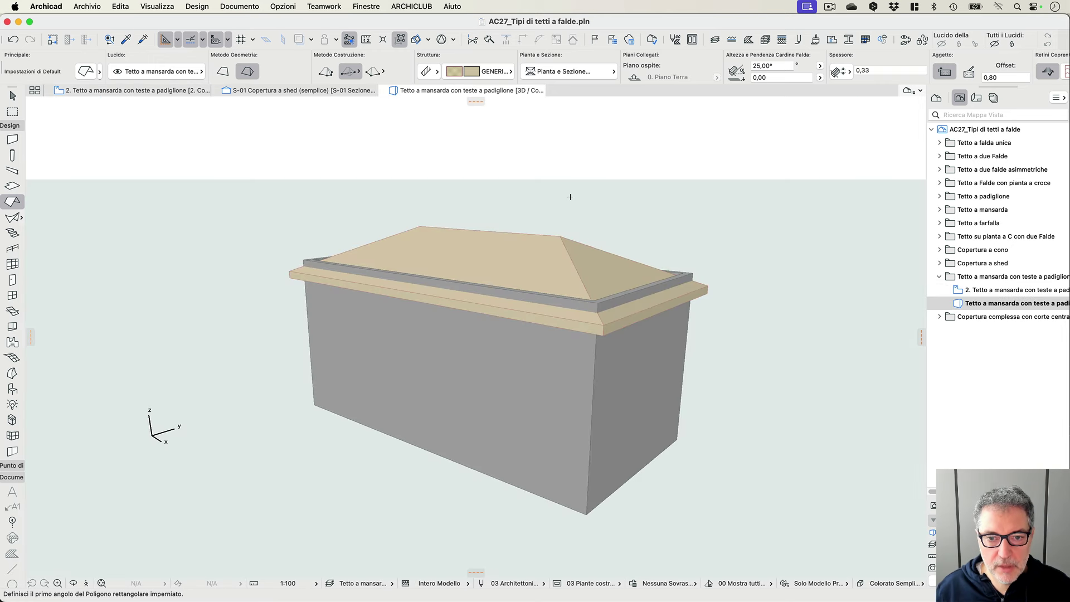
- Give the new hip roof a second slope level and set level 1 to a 60° pitch
{"action": "left_click", "coordinate": [528, 260], "text": "shift"}
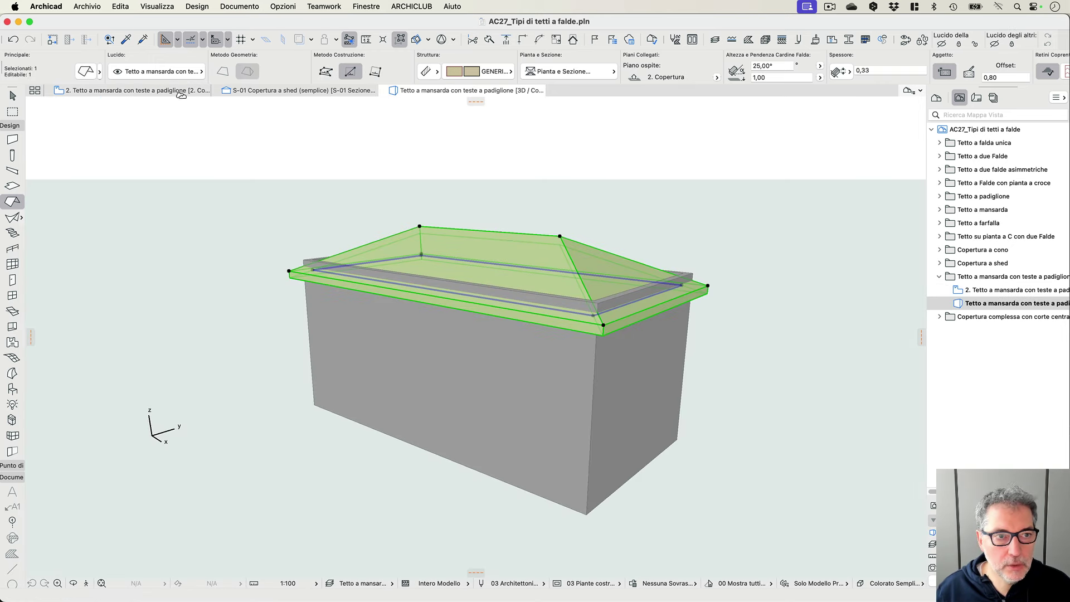
{"action": "left_click", "coordinate": [84, 72]}
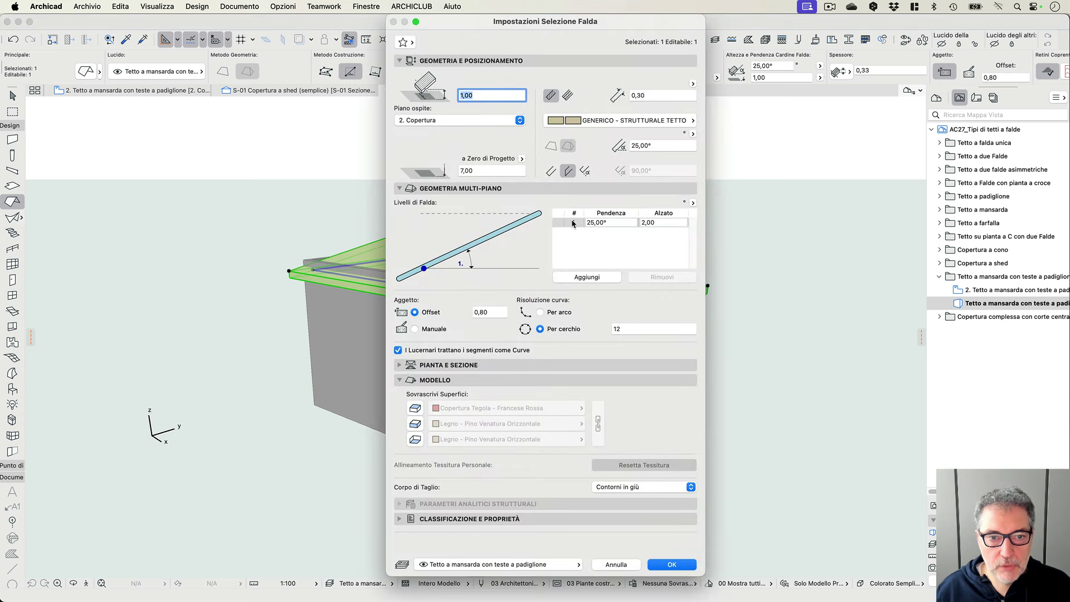
{"action": "left_click", "coordinate": [585, 277]}
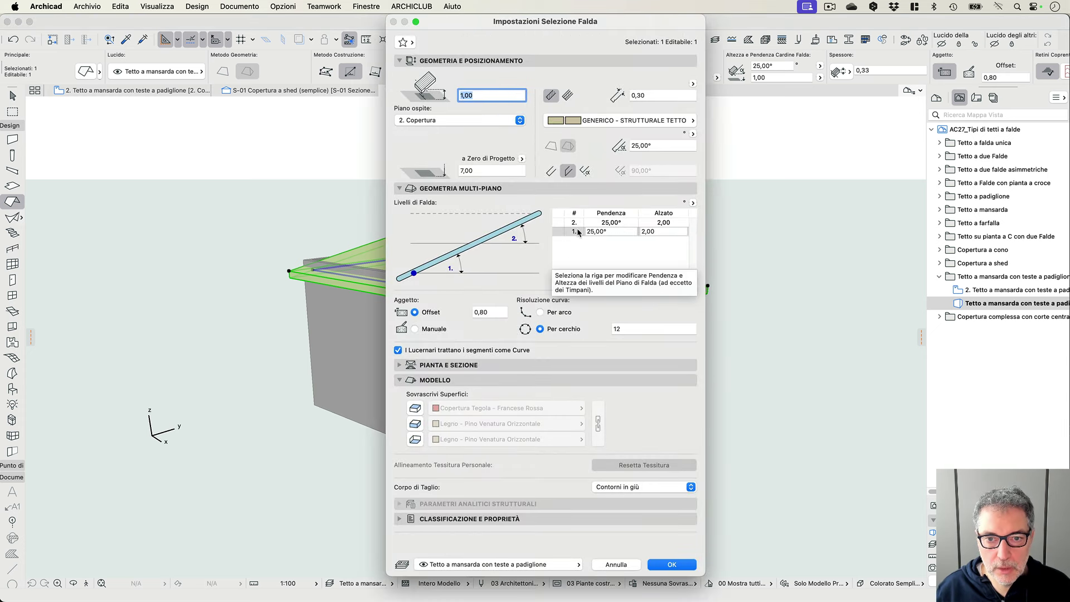
{"action": "left_click", "coordinate": [620, 230]}
{"action": "type", "text": "60"}
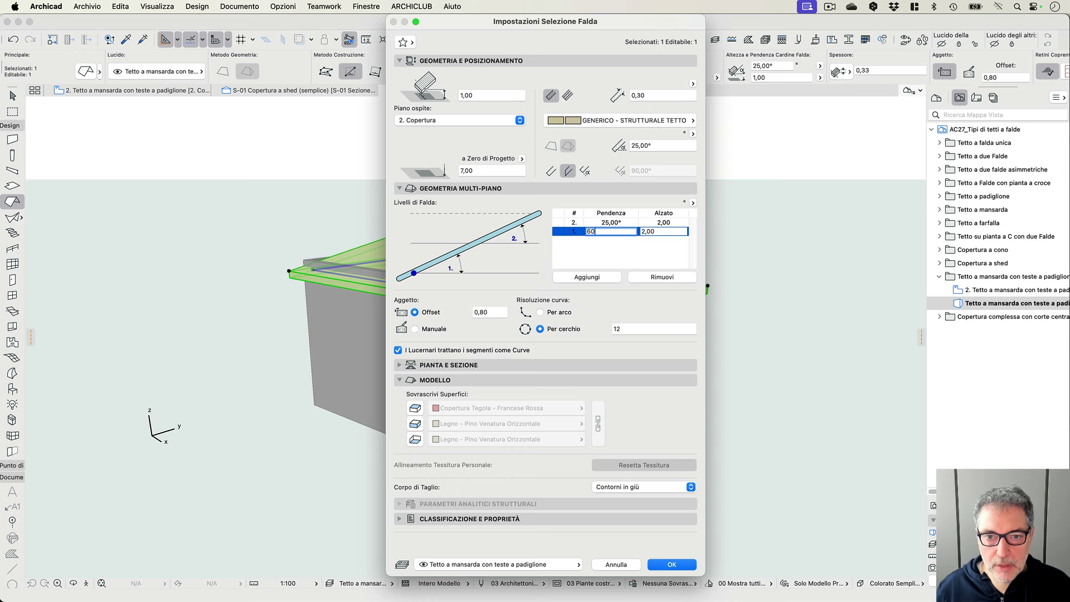
{"action": "key", "text": "Return"}
- Set the pitch of level 2 of the roof to 30° and apply the roof settings
{"action": "left_click", "coordinate": [625, 221]}
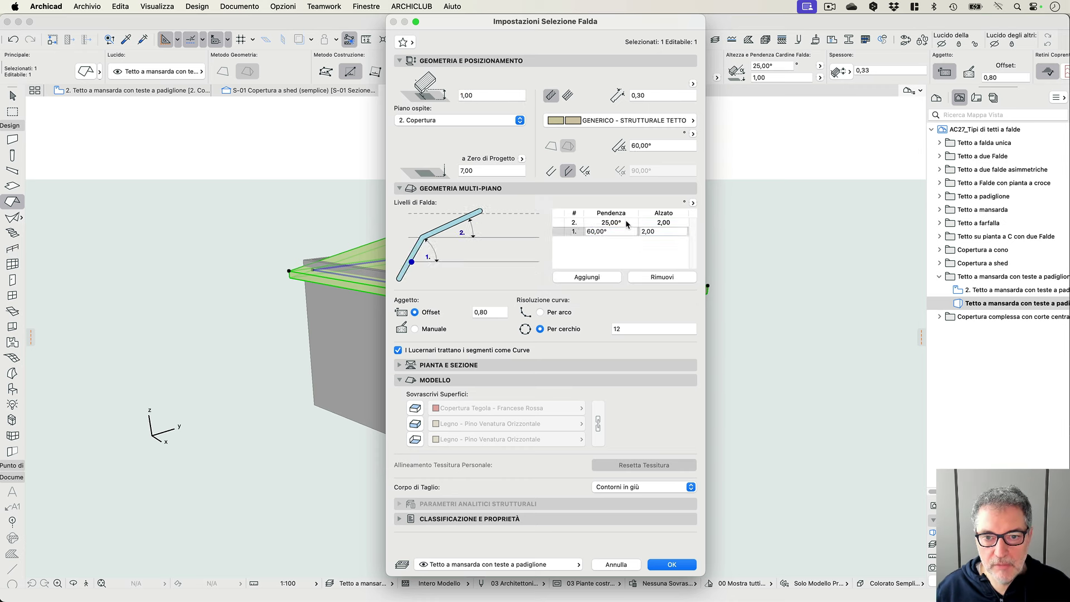
{"action": "left_click_drag", "start_coordinate": [625, 222], "coordinate": [549, 224]}
{"action": "type", "text": "30"}
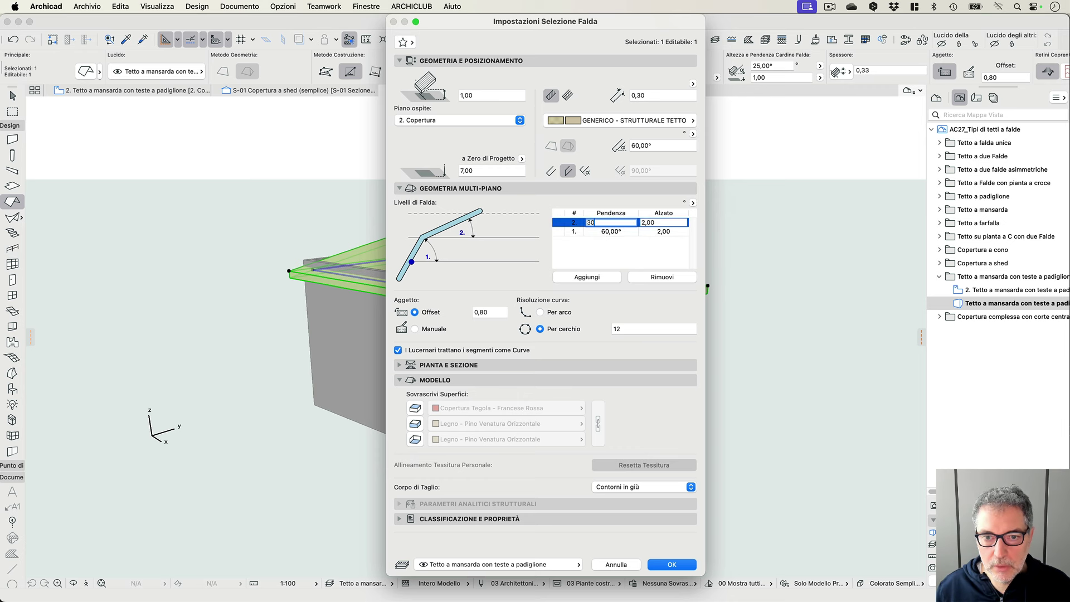
{"action": "left_click", "coordinate": [669, 565]}
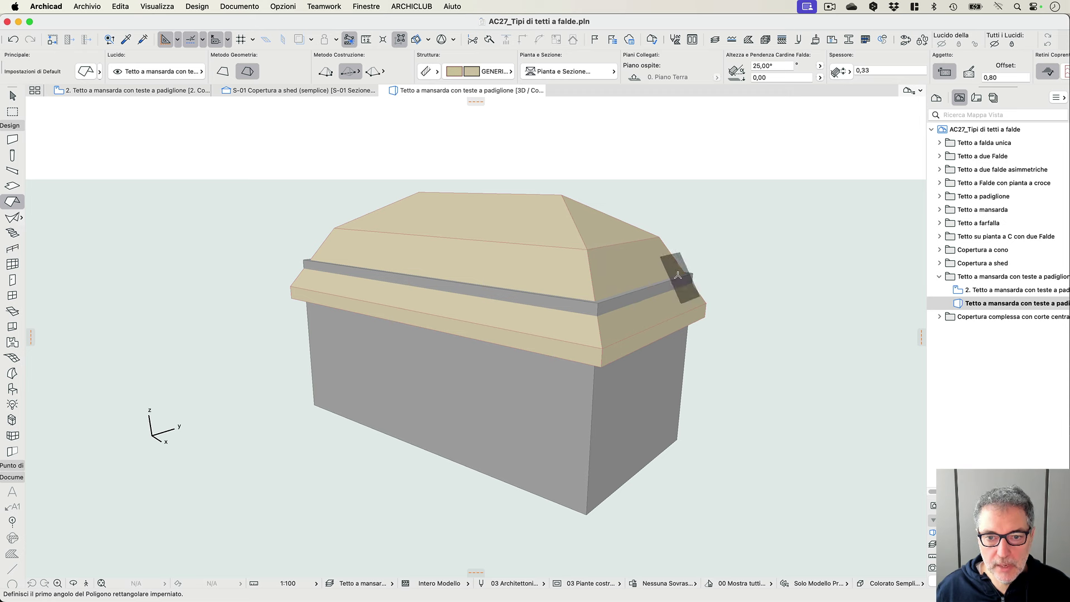
- Select the roof and turn only the lower plane on its near short end into a 90° gable (Timpano)
{"action": "left_click", "coordinate": [639, 256], "text": "shift"}
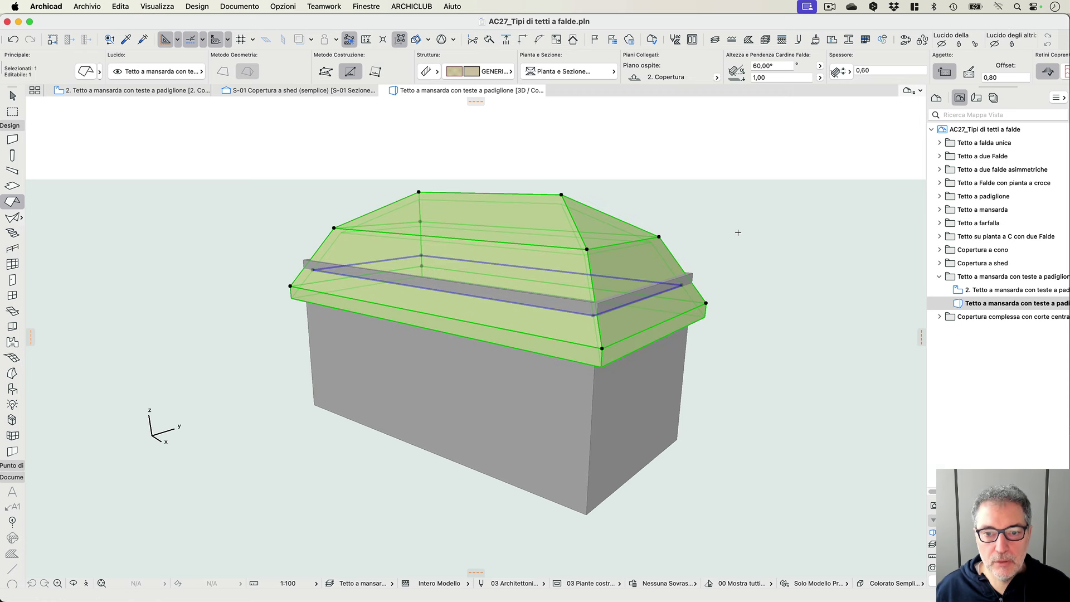
{"action": "left_click", "coordinate": [617, 307]}
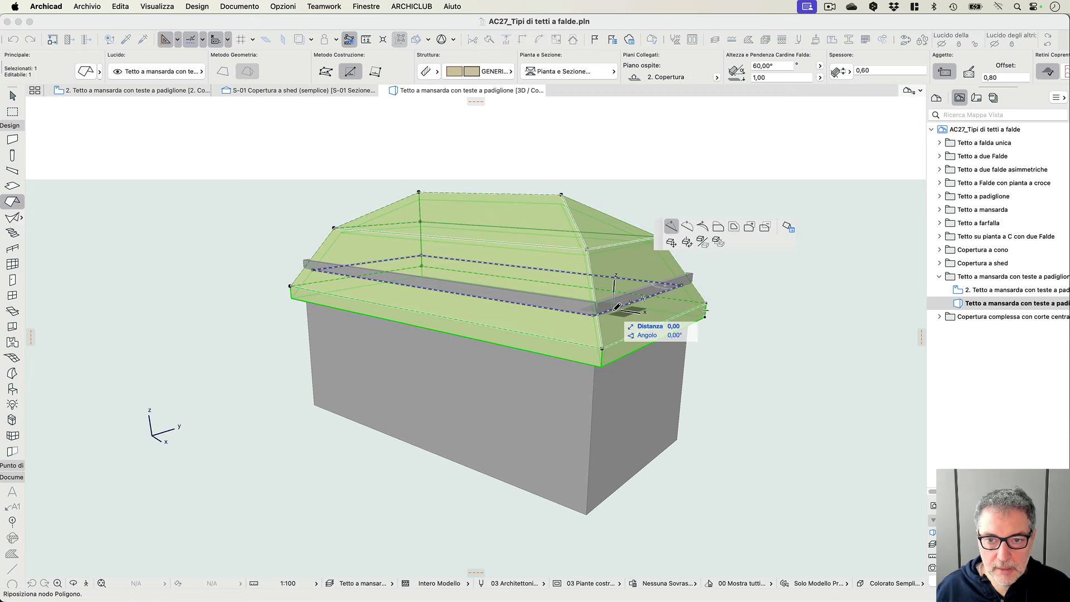
{"action": "left_click", "coordinate": [791, 228]}
{"action": "left_click_drag", "start_coordinate": [210, 339], "coordinate": [504, 196]}
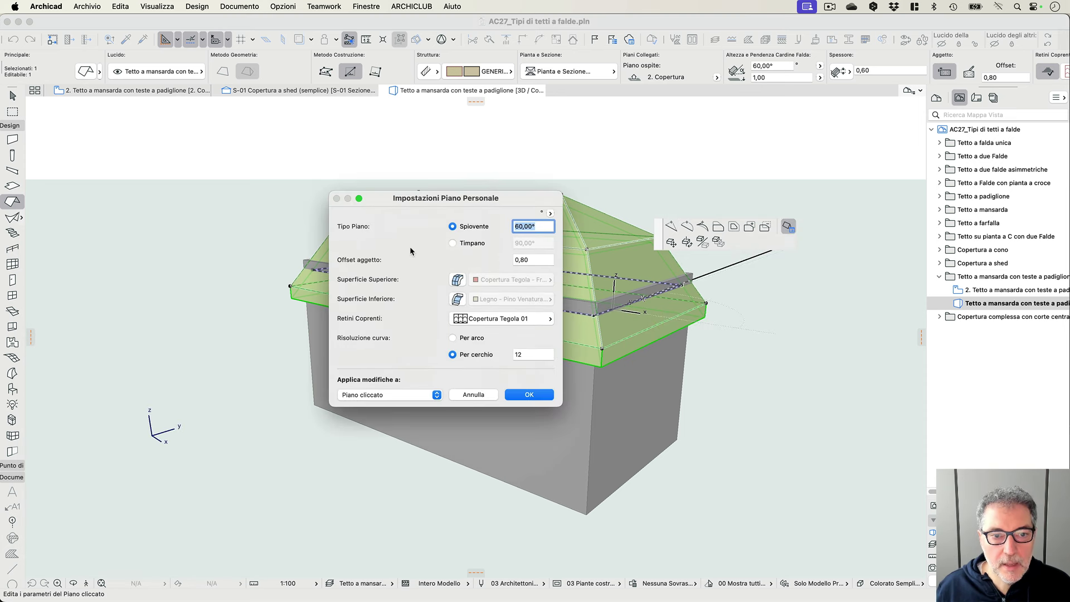
{"action": "left_click", "coordinate": [463, 247]}
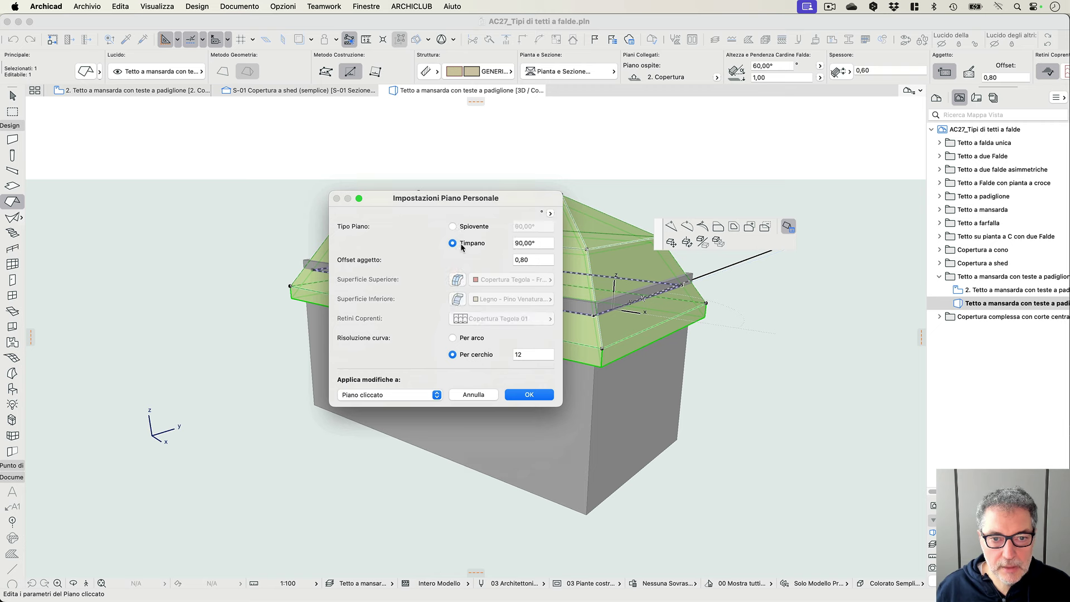
{"action": "left_click", "coordinate": [526, 395]}
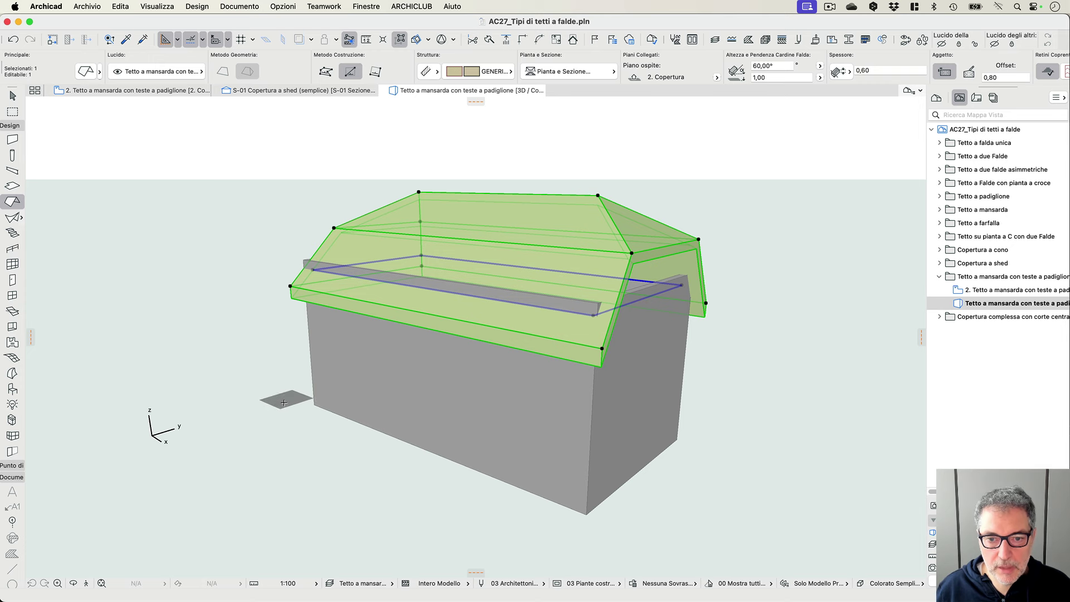
- Turn only the lower roof plane on the opposite short end into a 90° gable (Timpano), applied to the clicked plane alone
{"action": "mouse_move", "coordinate": [279, 397]}
{"action": "middle_mouse_down", "text": "shift"}
{"action": "mouse_move", "coordinate": [356, 383]}
{"action": "mouse_move", "coordinate": [741, 383]}
{"action": "mouse_move", "coordinate": [643, 385]}
{"action": "mouse_move", "coordinate": [483, 313]}
{"action": "mouse_move", "coordinate": [425, 323]}
{"action": "middle_mouse_up", "text": "shift"}
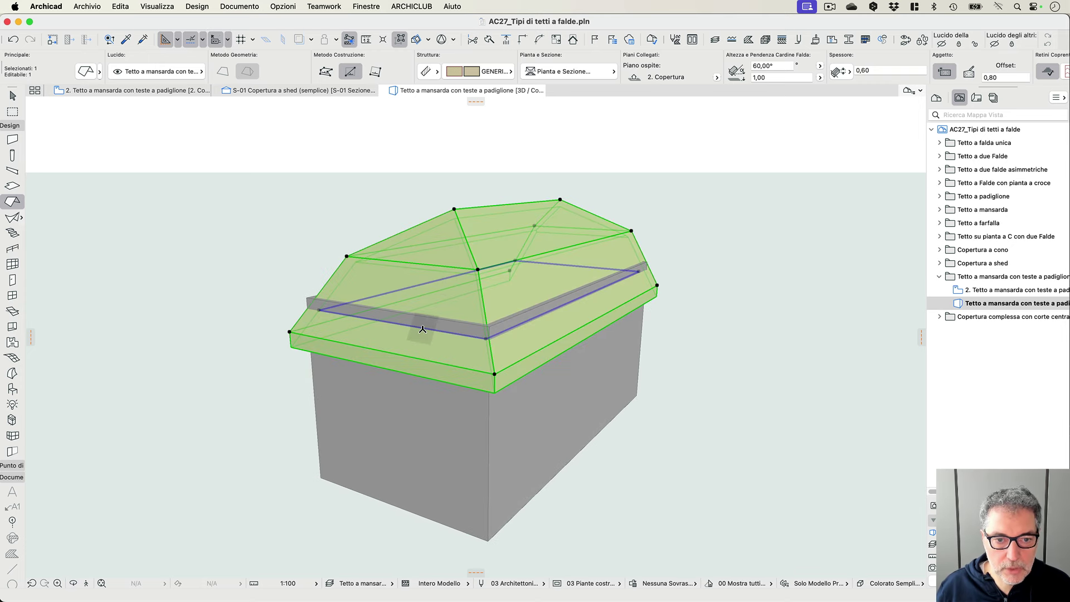
{"action": "left_click", "coordinate": [422, 329]}
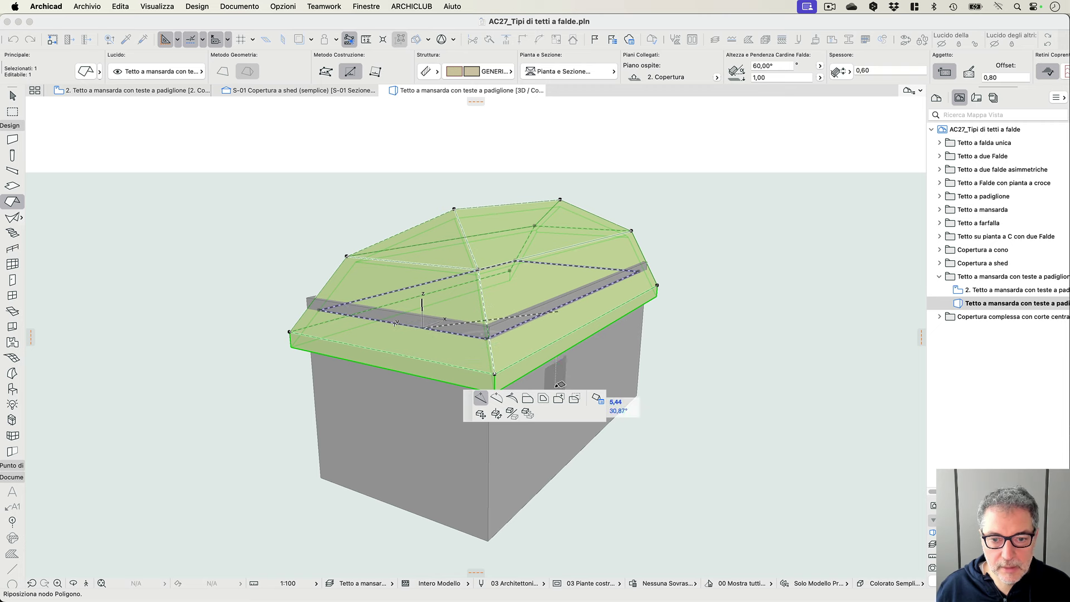
{"action": "left_click", "coordinate": [597, 399]}
{"action": "left_click_drag", "start_coordinate": [533, 279], "coordinate": [480, 201]}
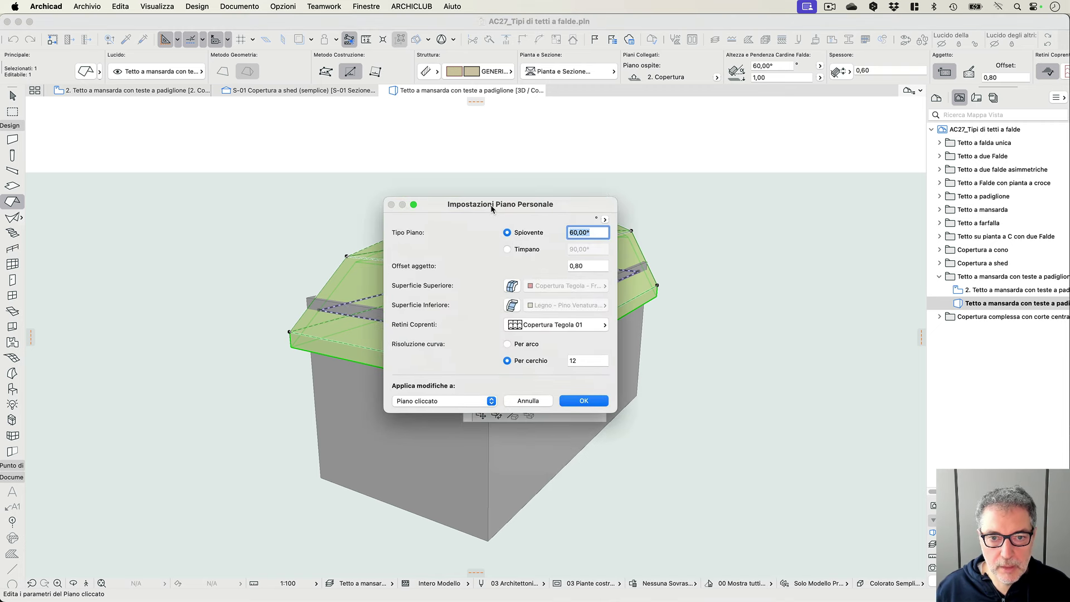
{"action": "left_click", "coordinate": [508, 250]}
{"action": "left_click", "coordinate": [585, 400]}
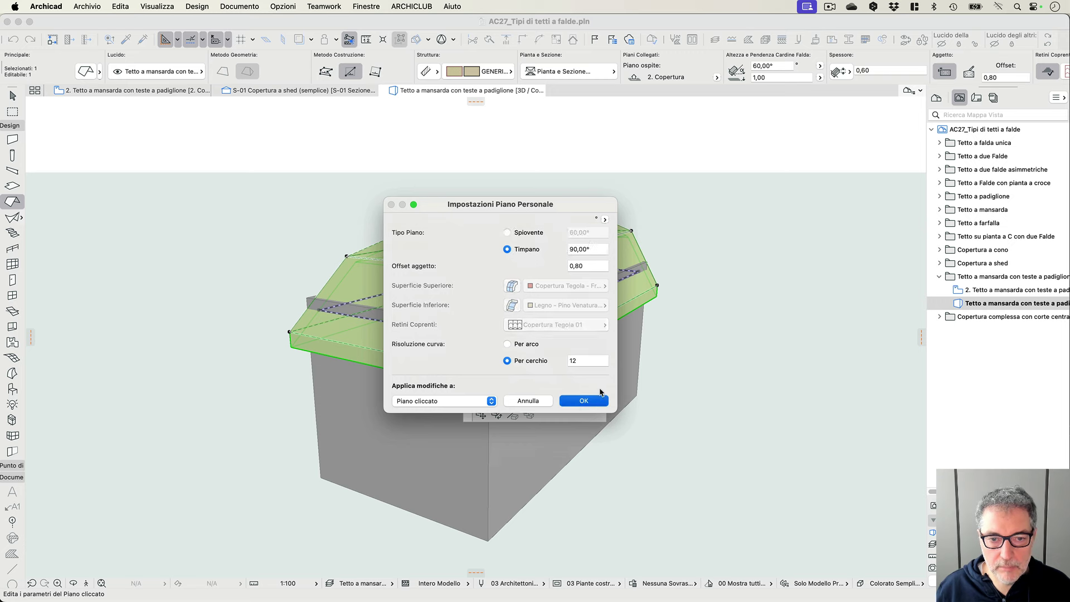
{"action": "key", "text": "Escape"}
- Select the four perimeter walls and stretch their tops above the roof ridge, to a height of about 12 m
{"action": "left_click_drag", "start_coordinate": [263, 545], "coordinate": [692, 434], "text": "shift"}
{"action": "left_click", "coordinate": [646, 260]}
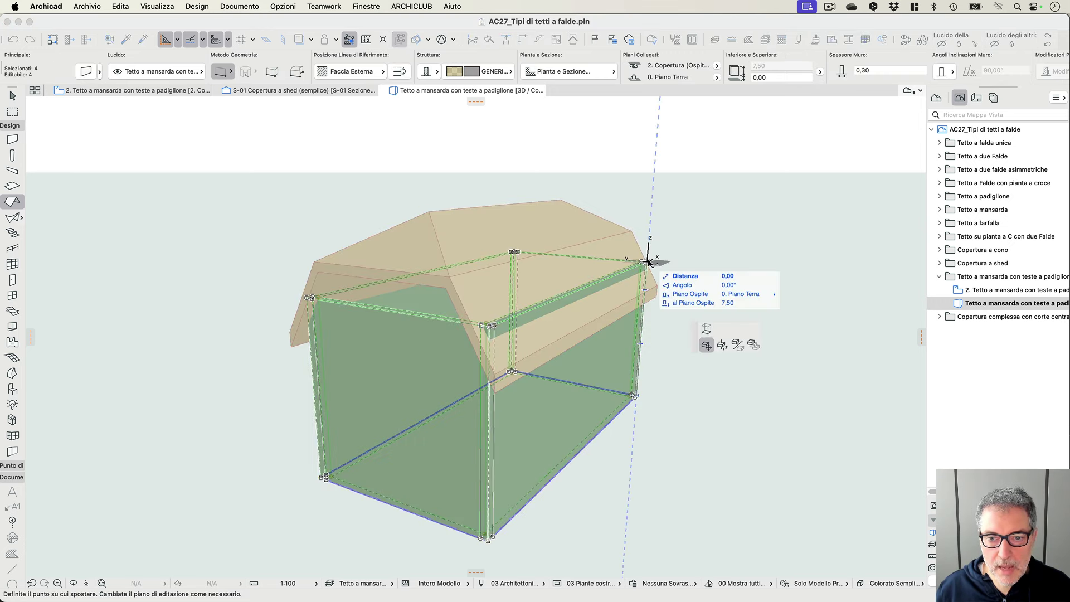
{"action": "left_click", "coordinate": [706, 272]}
{"action": "left_click", "coordinate": [663, 169]}
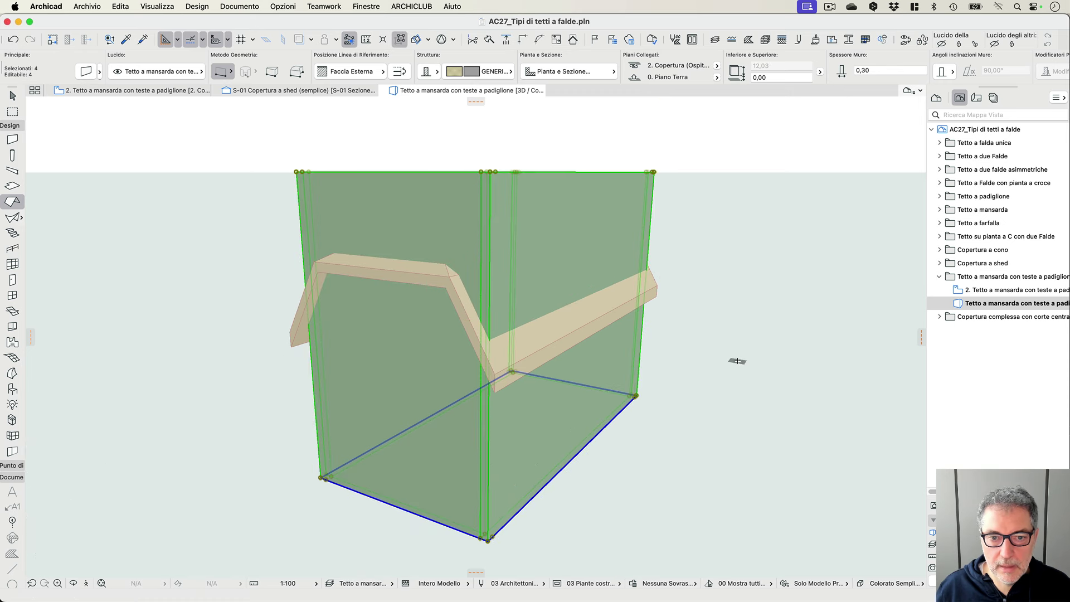
- Add the mansard roof to the wall selection and crop the walls to the roof
{"action": "left_click", "coordinate": [427, 272]}
{"action": "right_click", "coordinate": [220, 224]}
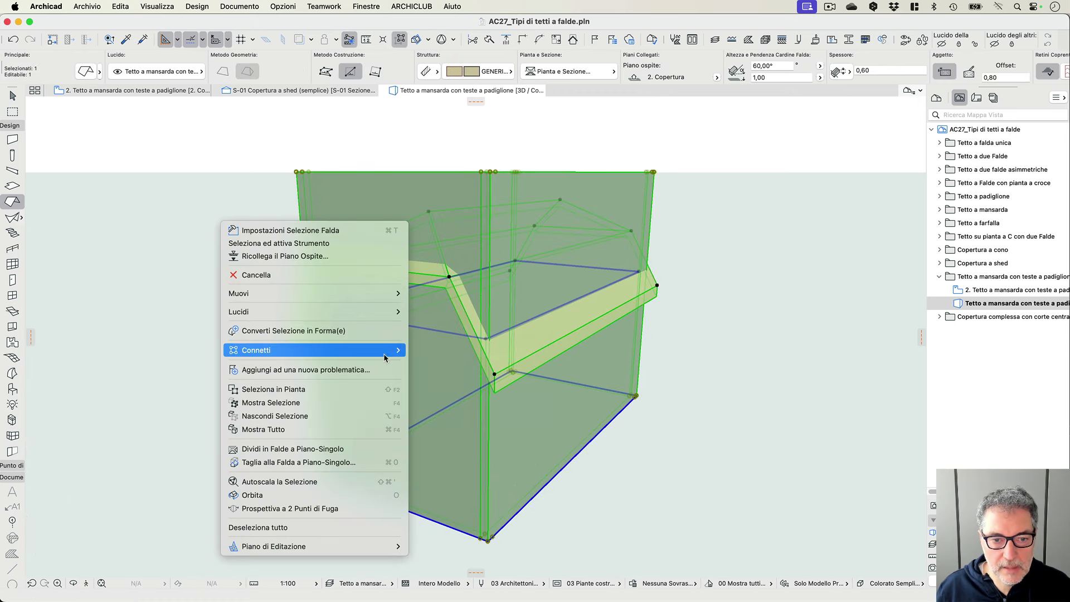
{"action": "left_click", "coordinate": [480, 351]}
{"action": "left_click", "coordinate": [588, 260]}
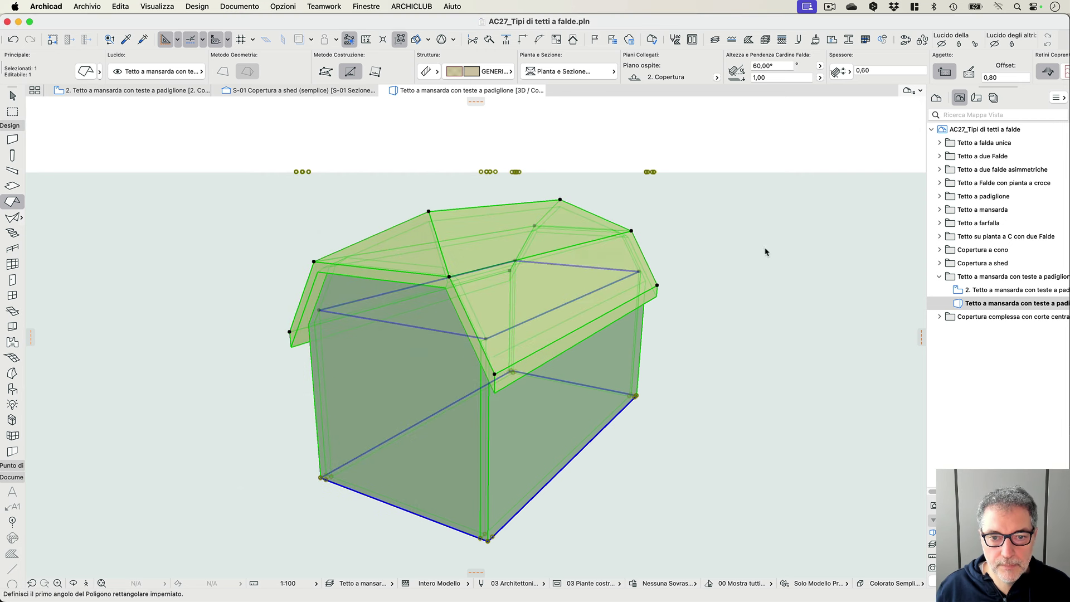
{"action": "key", "text": "Escape"}
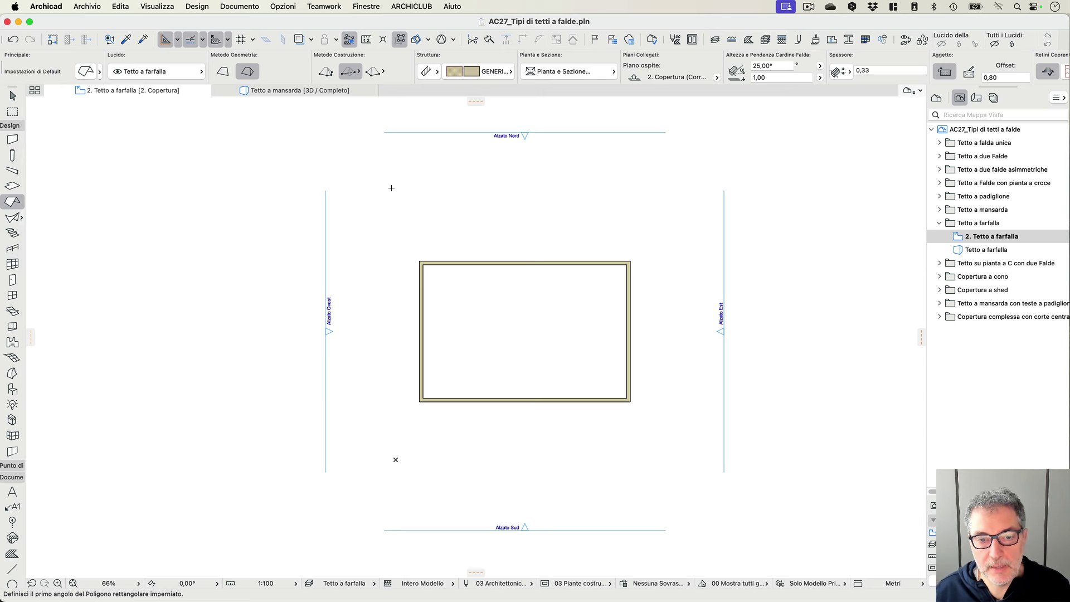
- Set the Roof tool to single-plane geometry in "2. Tetto a farfalla" and place a vertical guide line through the midpoint of the long walls
{"action": "left_click", "coordinate": [223, 73]}
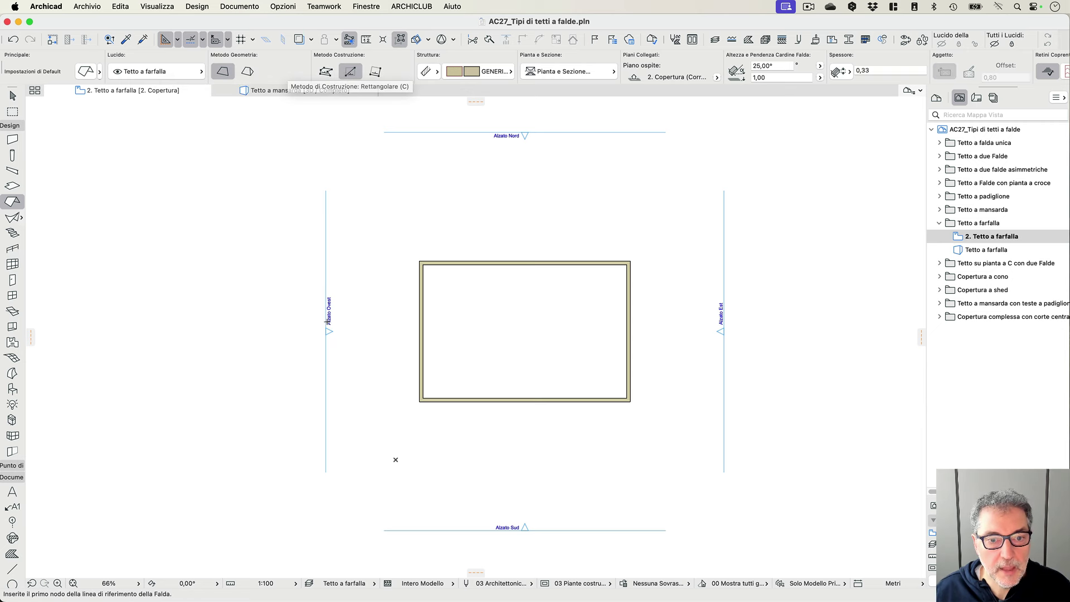
{"action": "left_click_drag", "start_coordinate": [32, 339], "coordinate": [525, 401]}
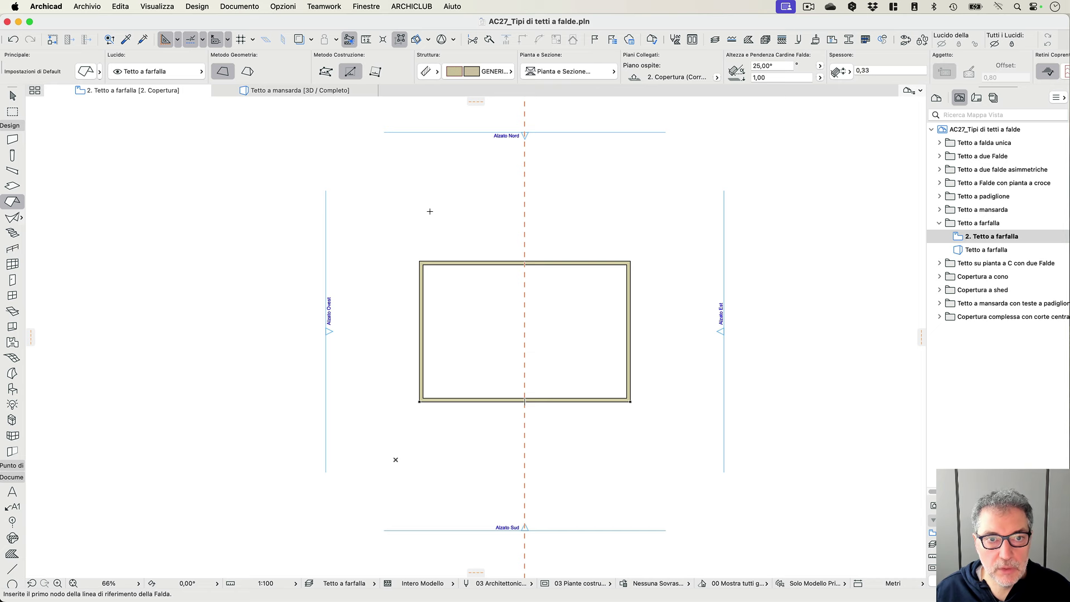
{"action": "scroll", "coordinate": [432, 203], "scroll_direction": "right", "scroll_amount": 3}
- Draw a rectangular single-plane roof over the west half of the building, with its reference line on the central guide and rising westward
{"action": "left_click", "coordinate": [223, 73]}
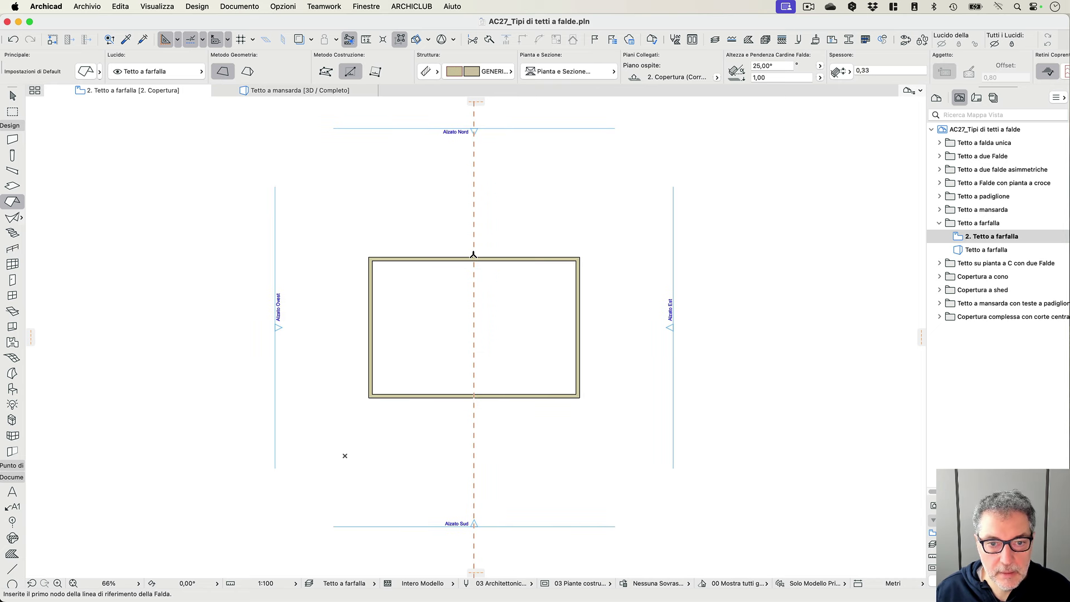
{"action": "scroll", "coordinate": [473, 254], "scroll_direction": "up", "scroll_amount": 3}
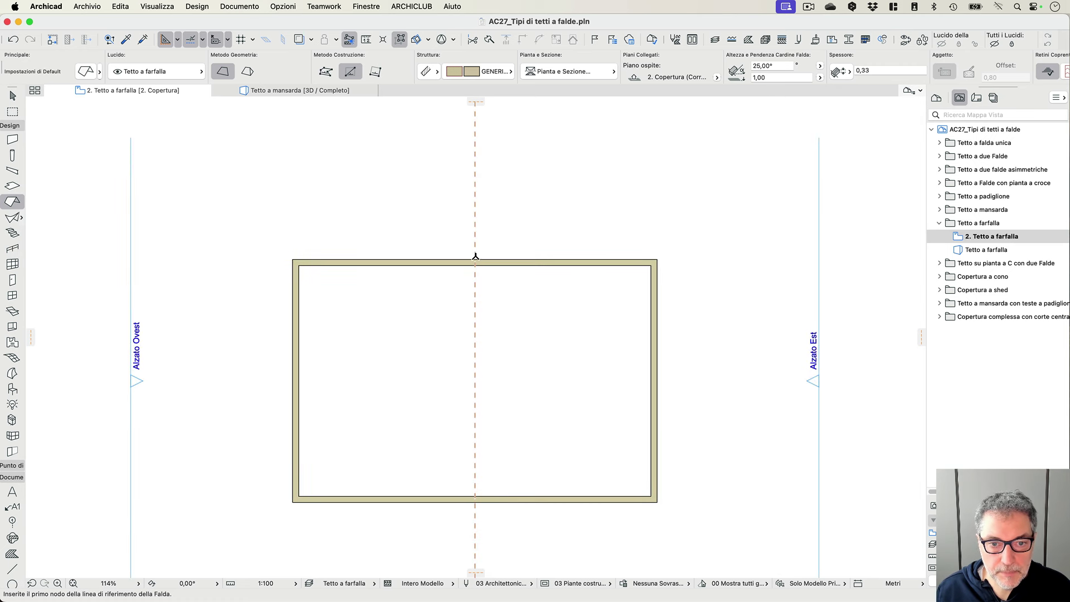
{"action": "left_click", "coordinate": [475, 259]}
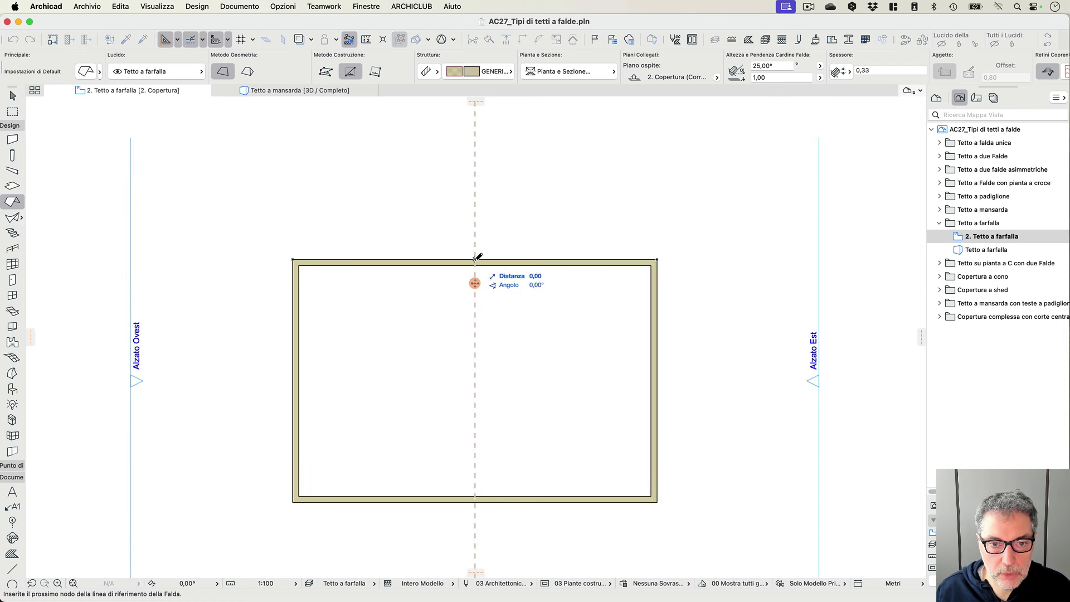
{"action": "left_click", "coordinate": [475, 503]}
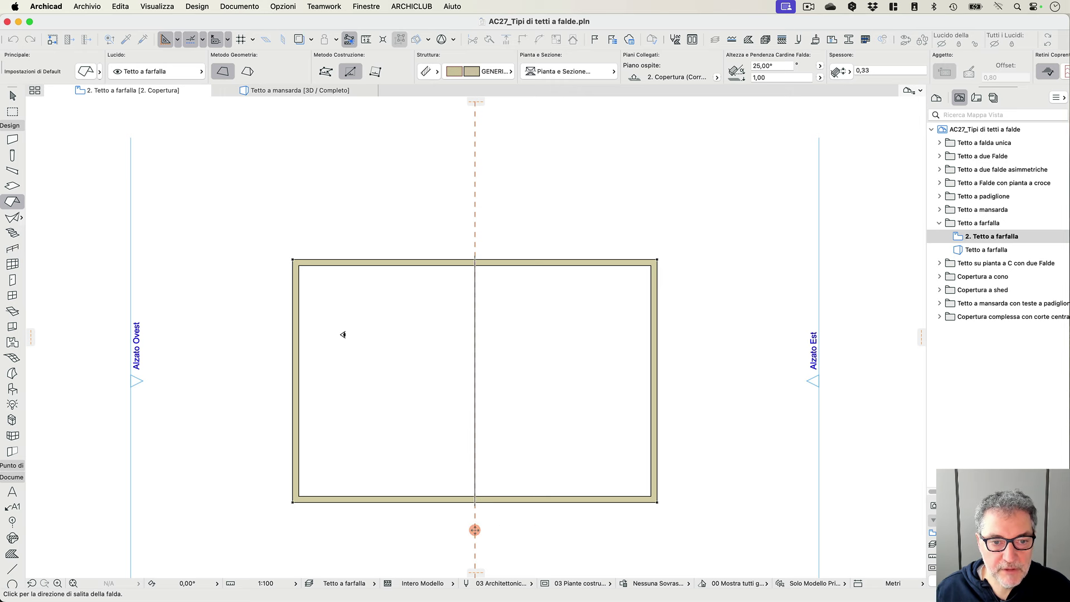
{"action": "left_click", "coordinate": [361, 335]}
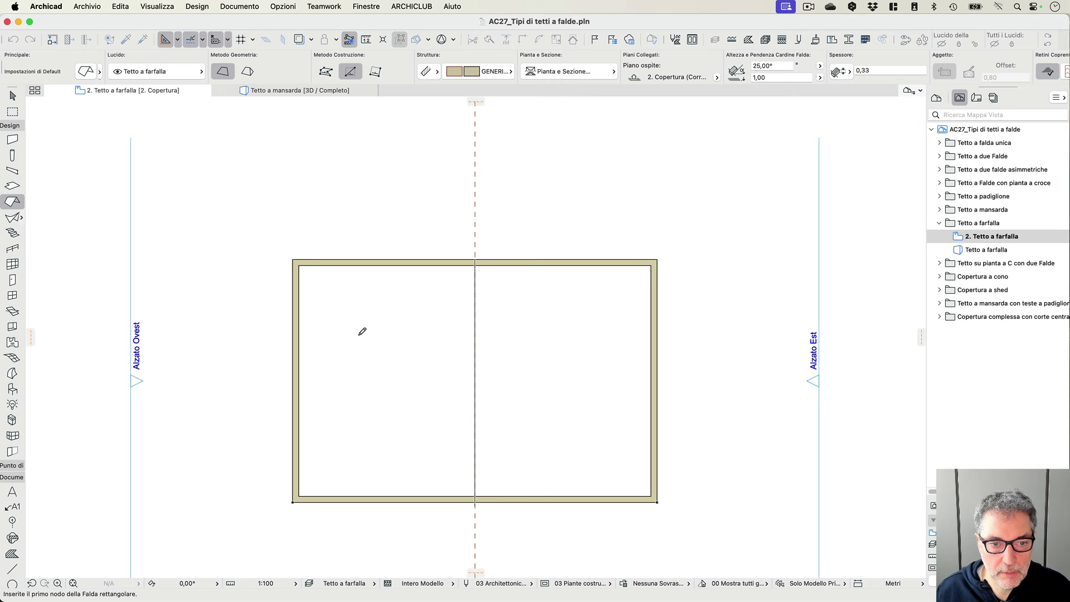
{"action": "left_click", "coordinate": [293, 259]}
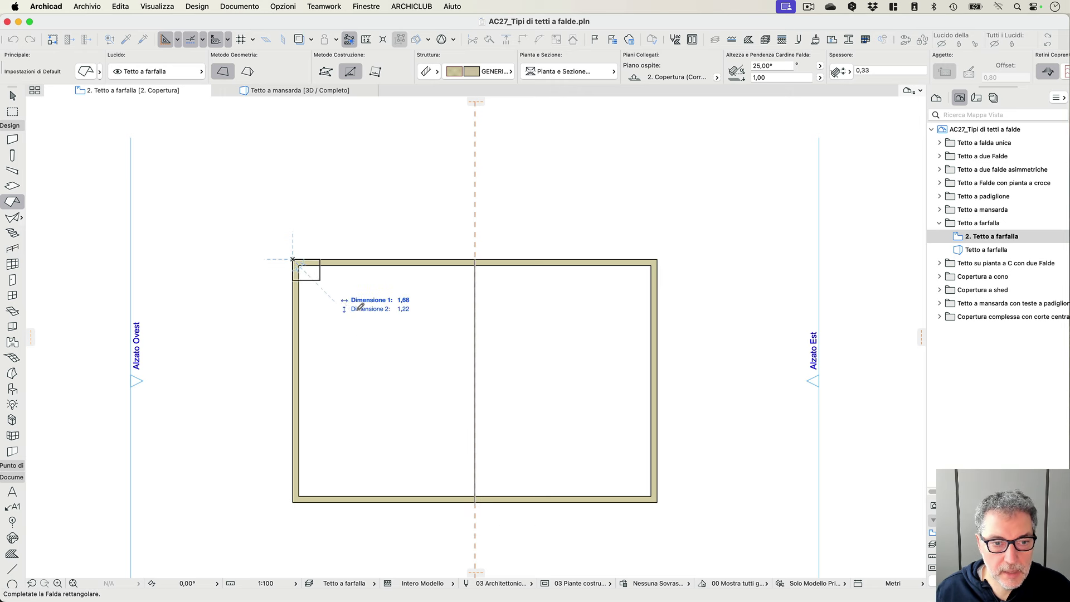
{"action": "left_click", "coordinate": [473, 501]}
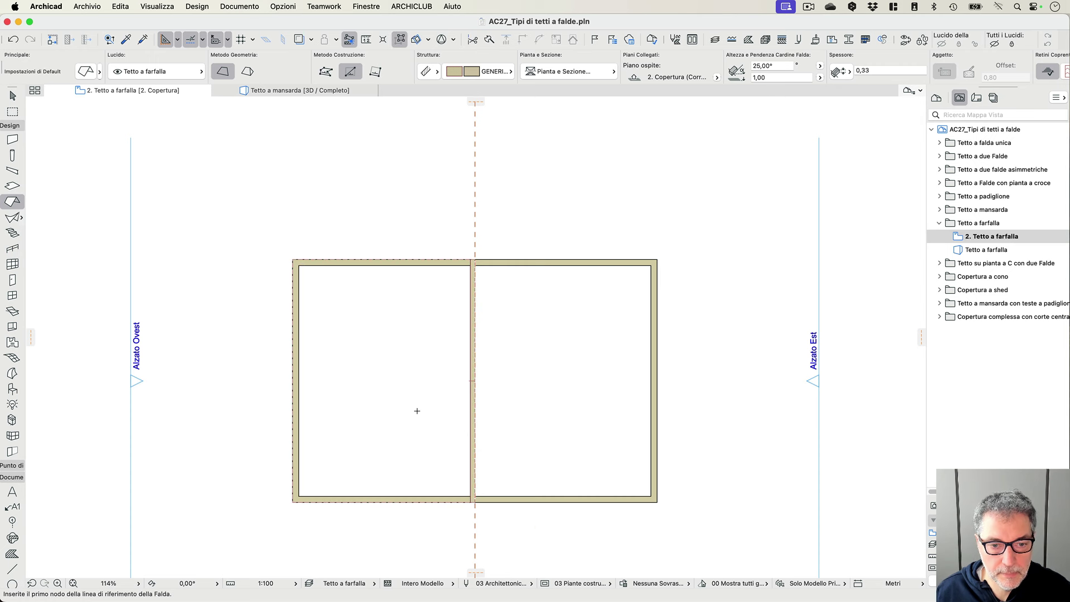
- Offset the north, west and south edges of the roof plane outward by 0.60 beyond the walls
{"action": "left_click", "coordinate": [475, 381]}
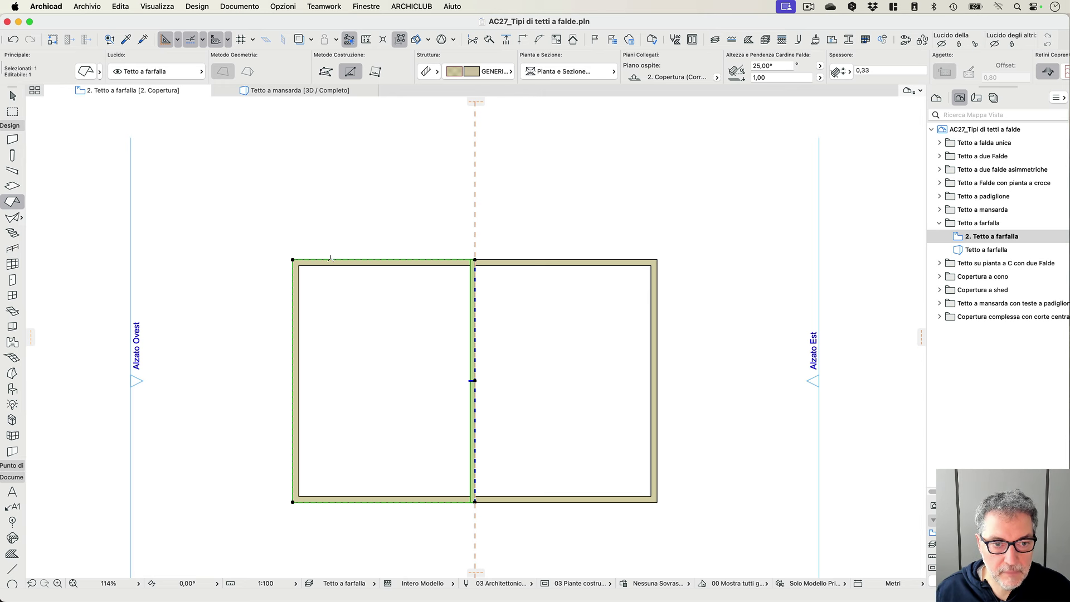
{"action": "left_click", "coordinate": [331, 259]}
{"action": "key", "text": "Tab"}
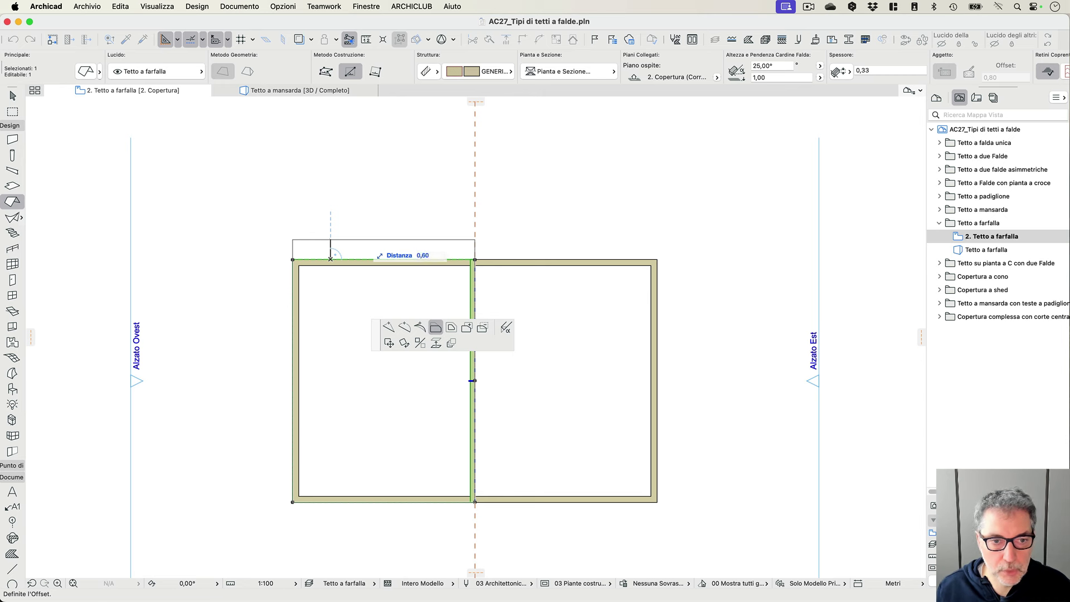
{"action": "left_click", "coordinate": [332, 246]}
{"action": "left_click", "coordinate": [293, 270]}
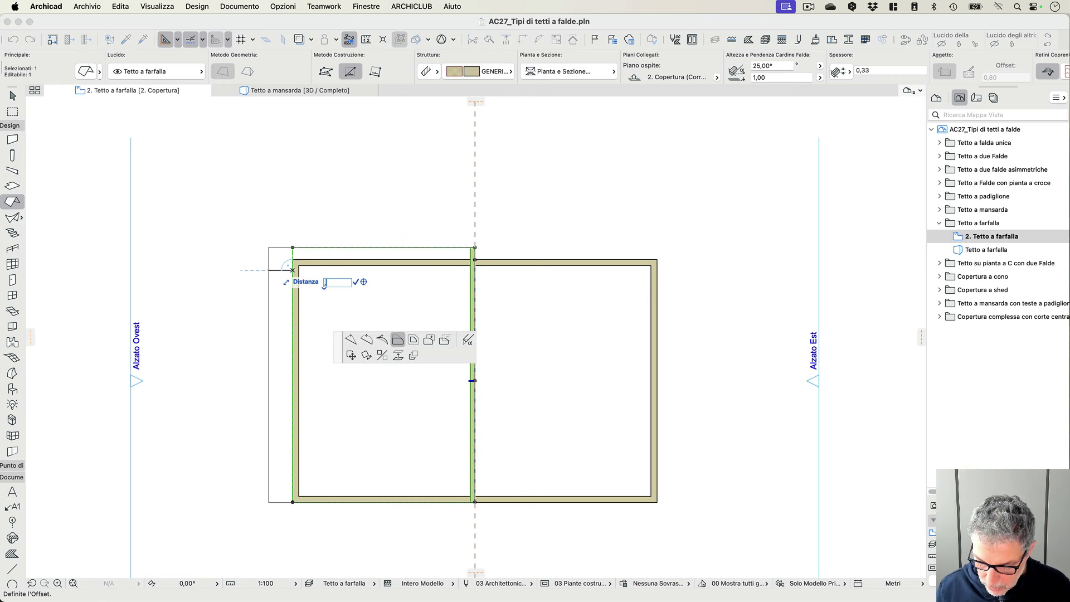
{"action": "type", "text": "6"}
{"action": "key", "text": "Return"}
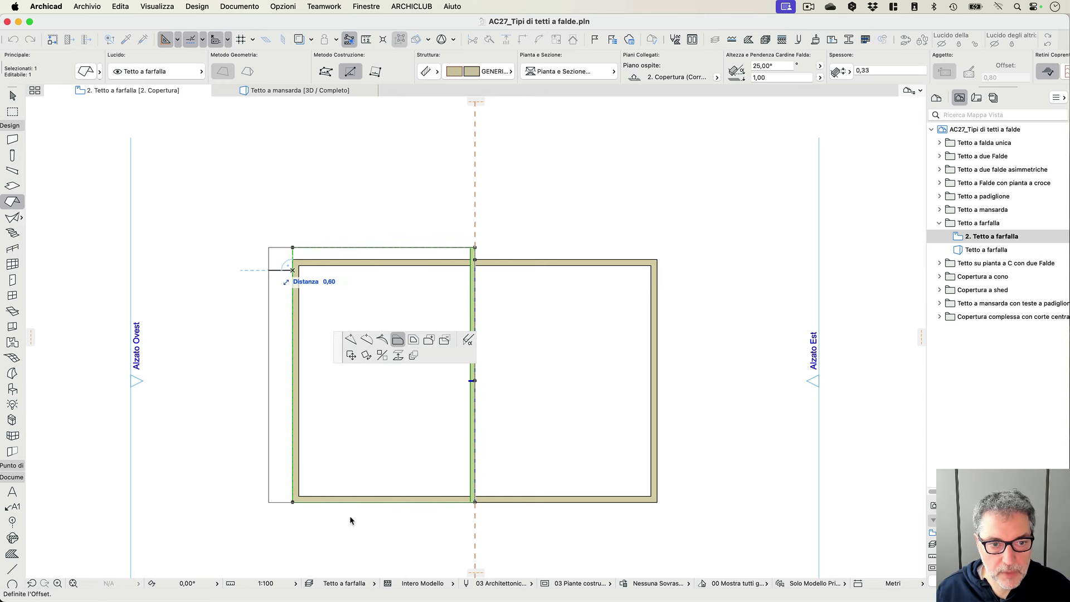
{"action": "left_click", "coordinate": [351, 512]}
{"action": "left_click", "coordinate": [350, 503]}
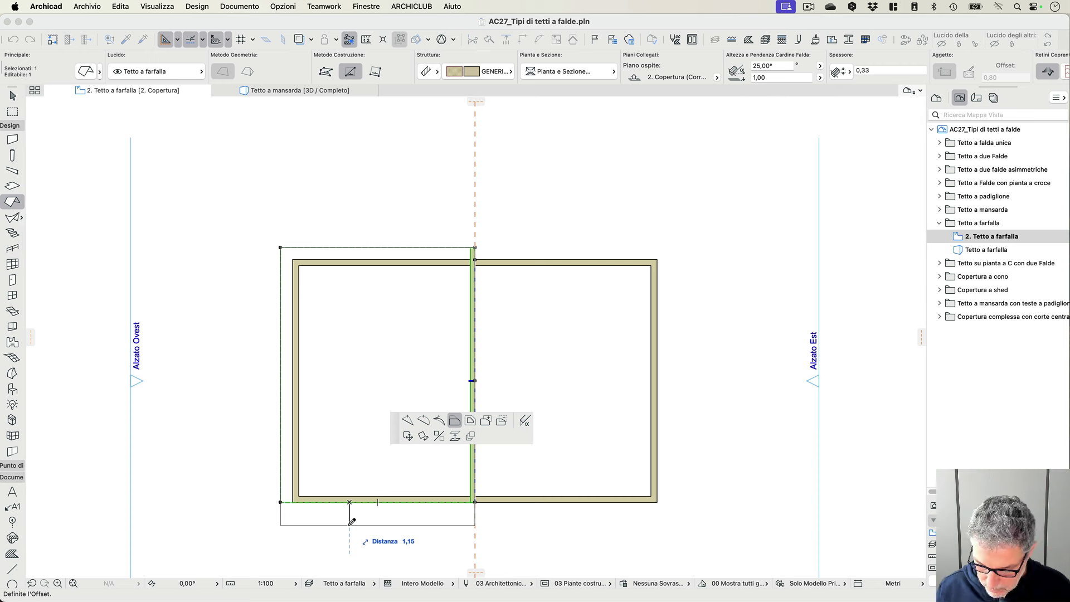
{"action": "type", "text": "0,6"}
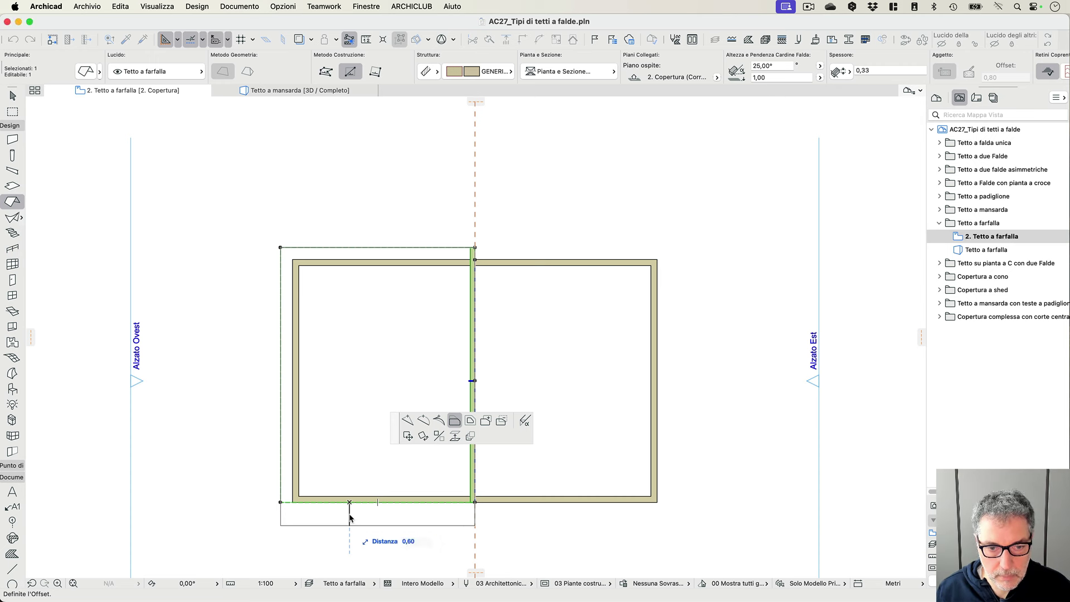
{"action": "key", "text": "Return"}
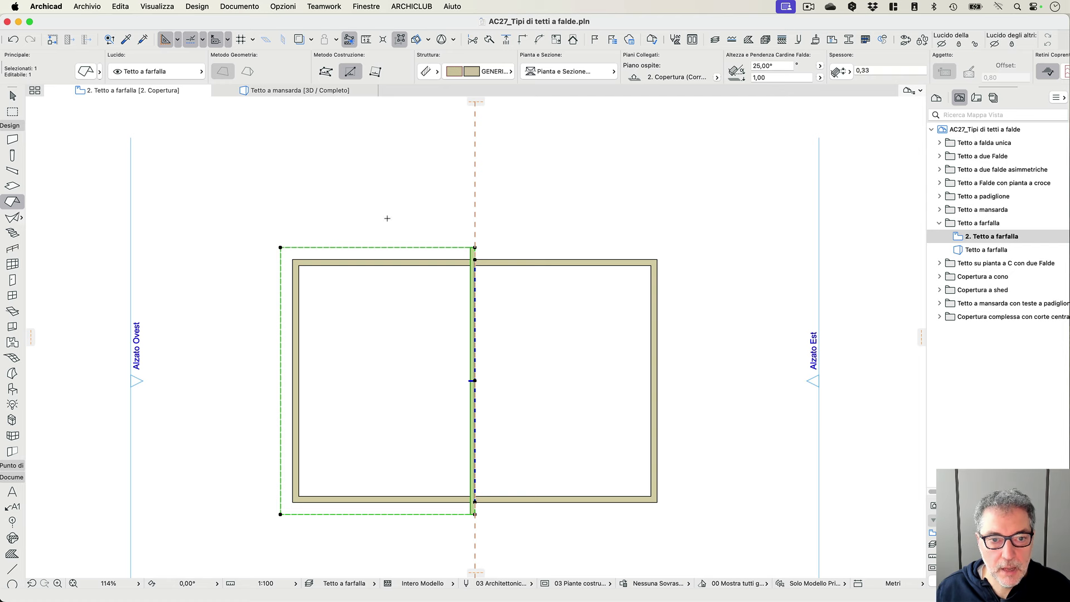
- Mirror a copy of the roof plane about its central reference line to cover the east half
{"action": "right_click", "coordinate": [410, 145]}
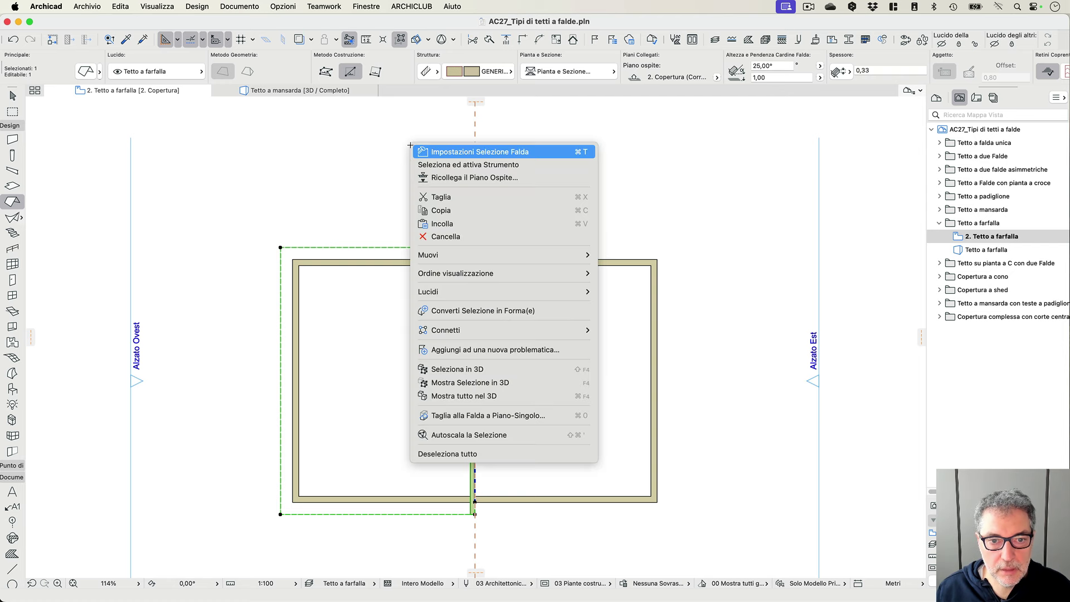
{"action": "mouse_move", "coordinate": [501, 255]}
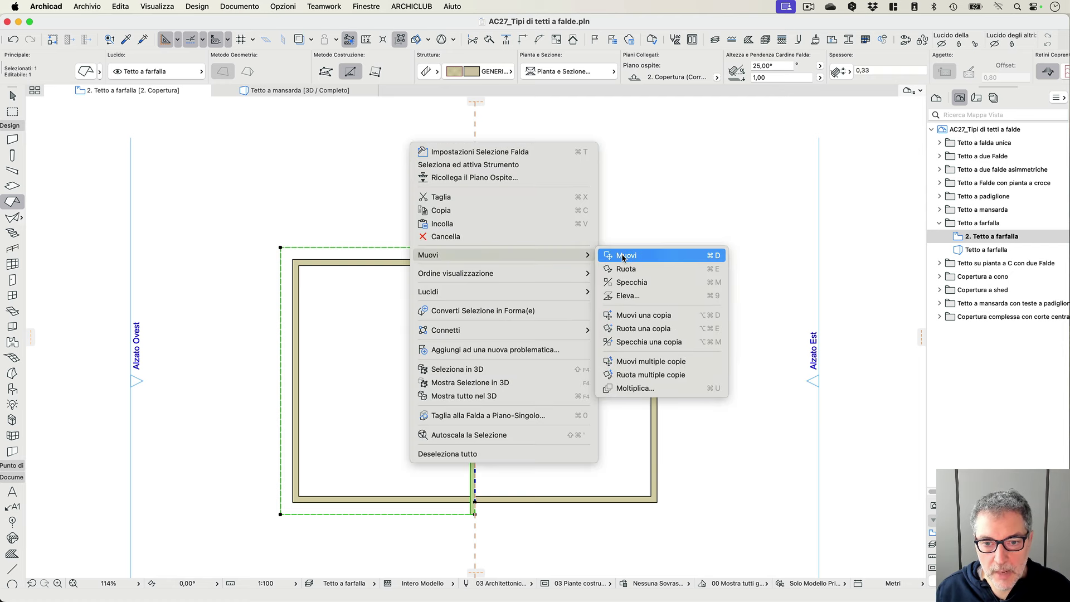
{"action": "left_click", "coordinate": [641, 342]}
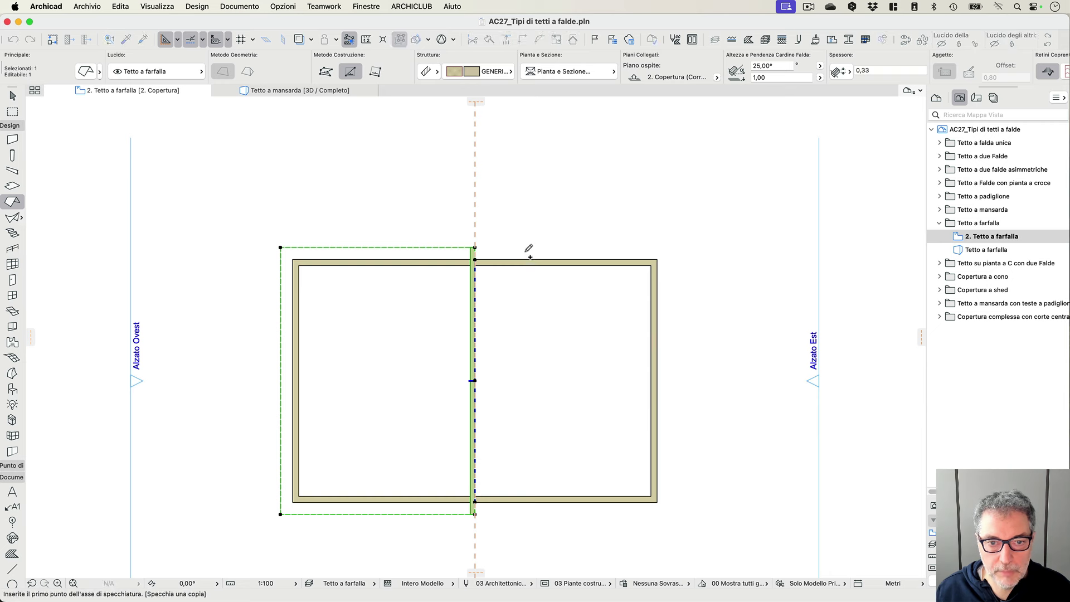
{"action": "left_click", "coordinate": [475, 247]}
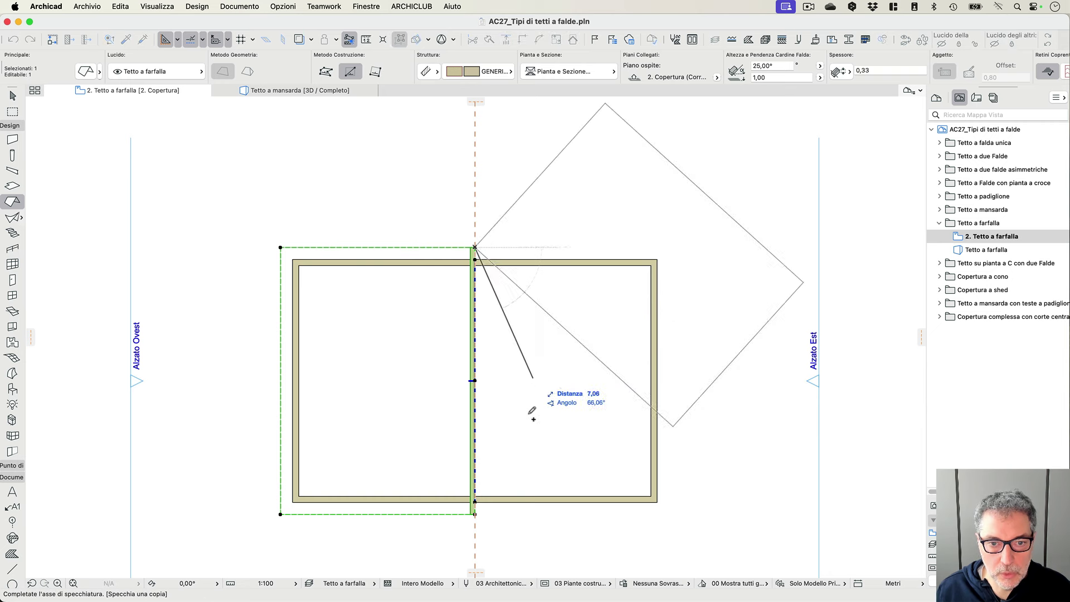
{"action": "left_click", "coordinate": [476, 513]}
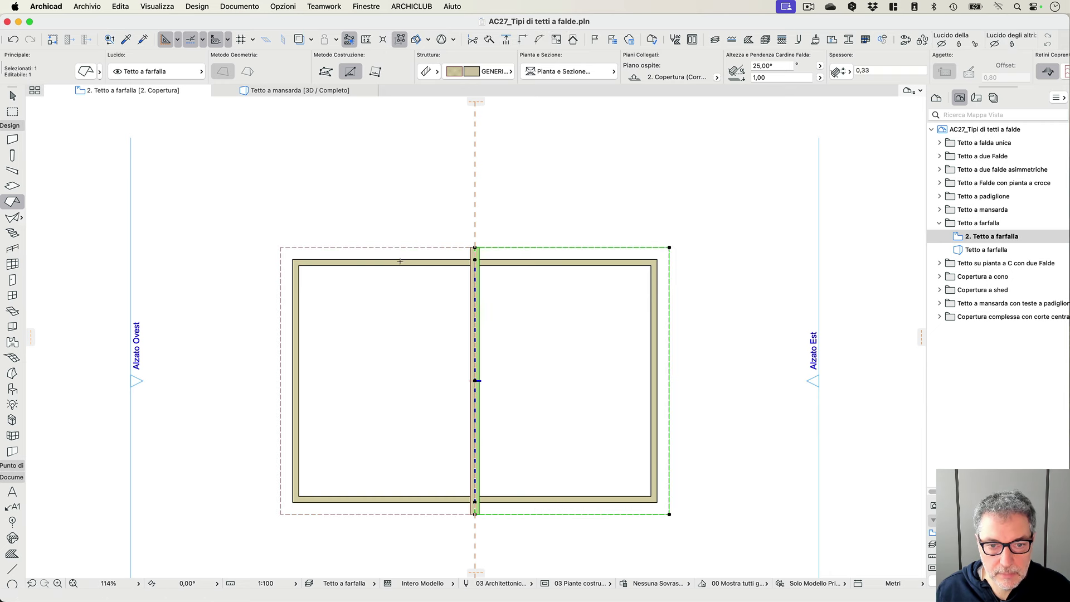
- Open the "Tetto a farfalla" 3D view and set the pitch of both roof planes to 15°
{"action": "double_click", "coordinate": [962, 251]}
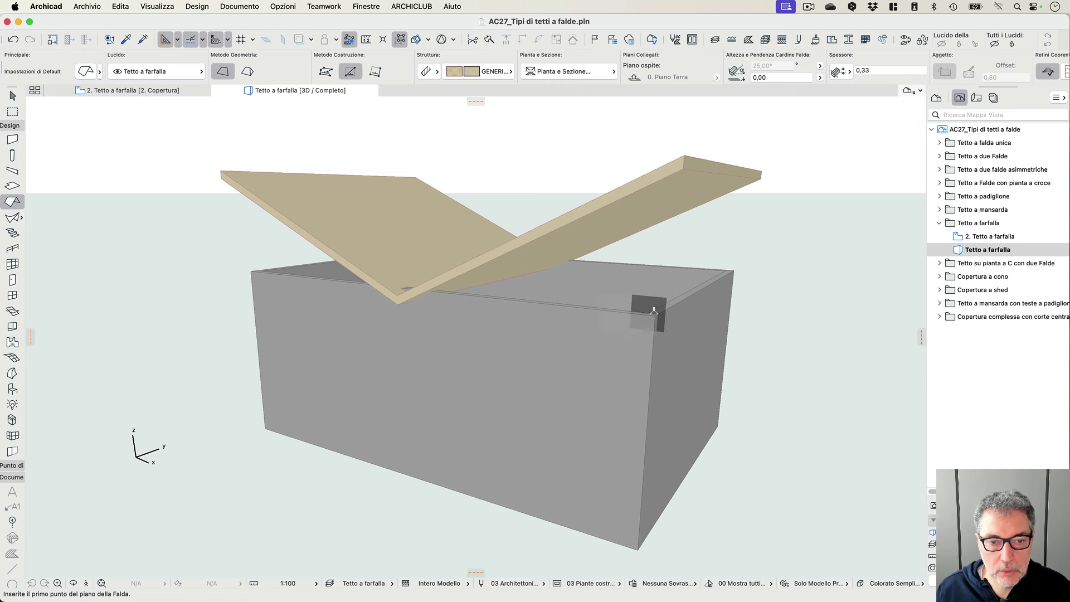
{"action": "left_click", "coordinate": [432, 224], "text": "shift"}
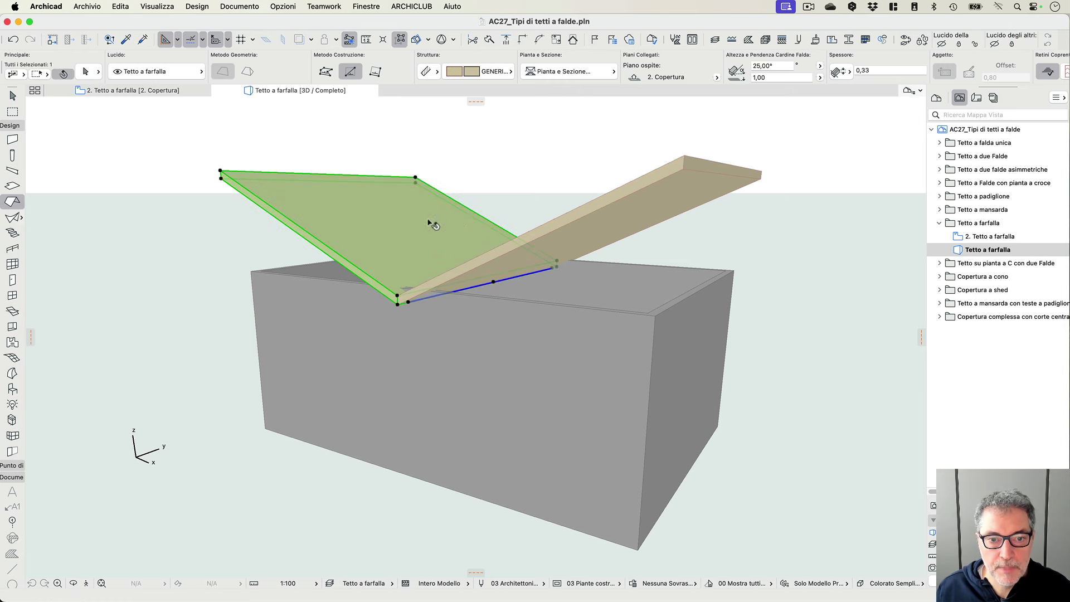
{"action": "left_click", "coordinate": [623, 201], "text": "shift"}
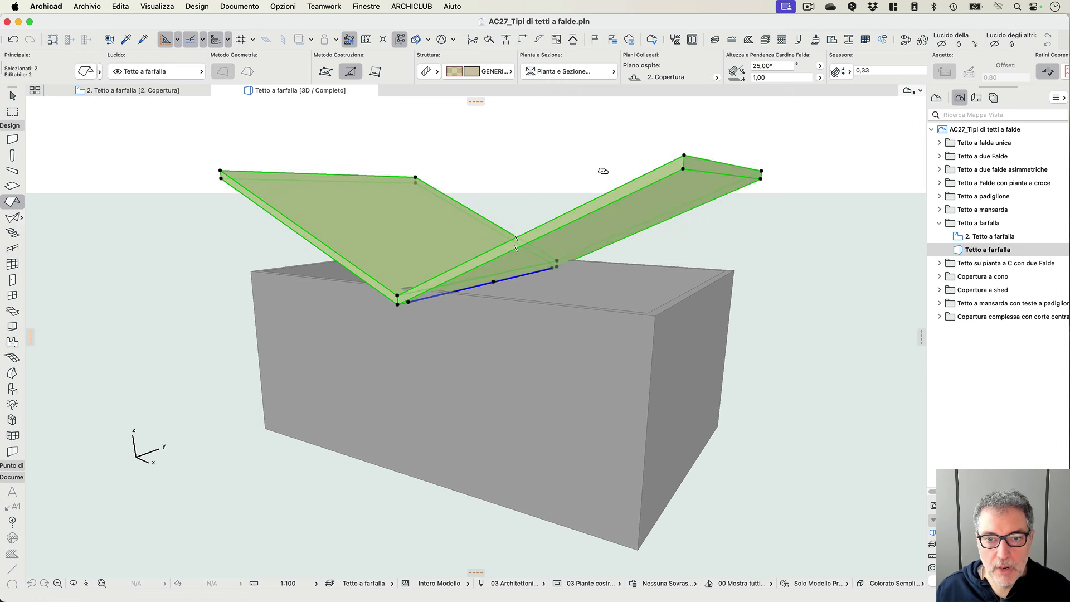
{"action": "left_click", "coordinate": [755, 66]}
{"action": "type", "text": "15"}
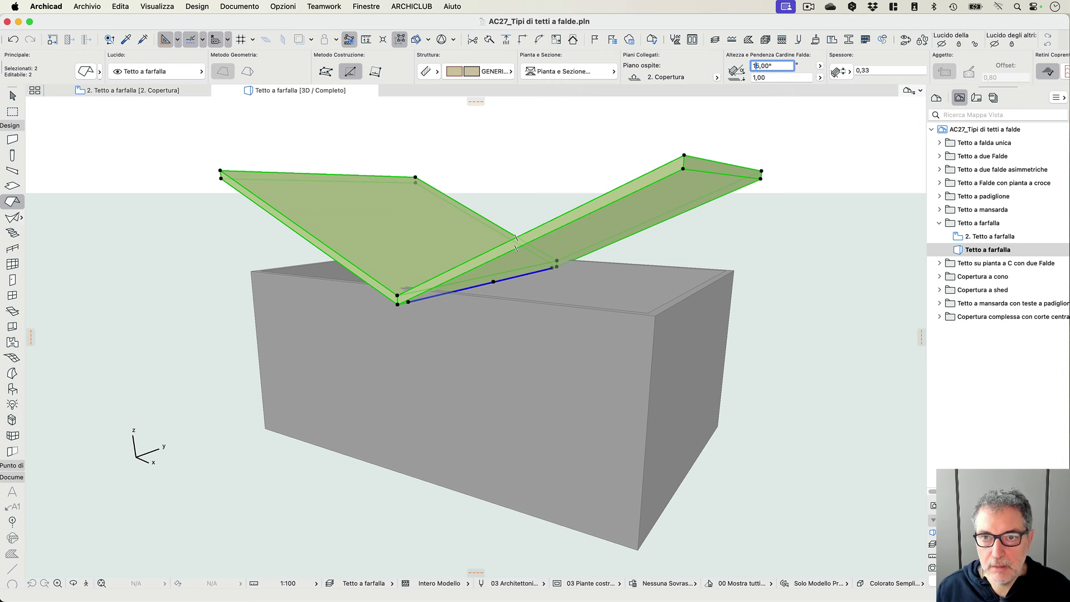
{"action": "key", "text": "Return"}
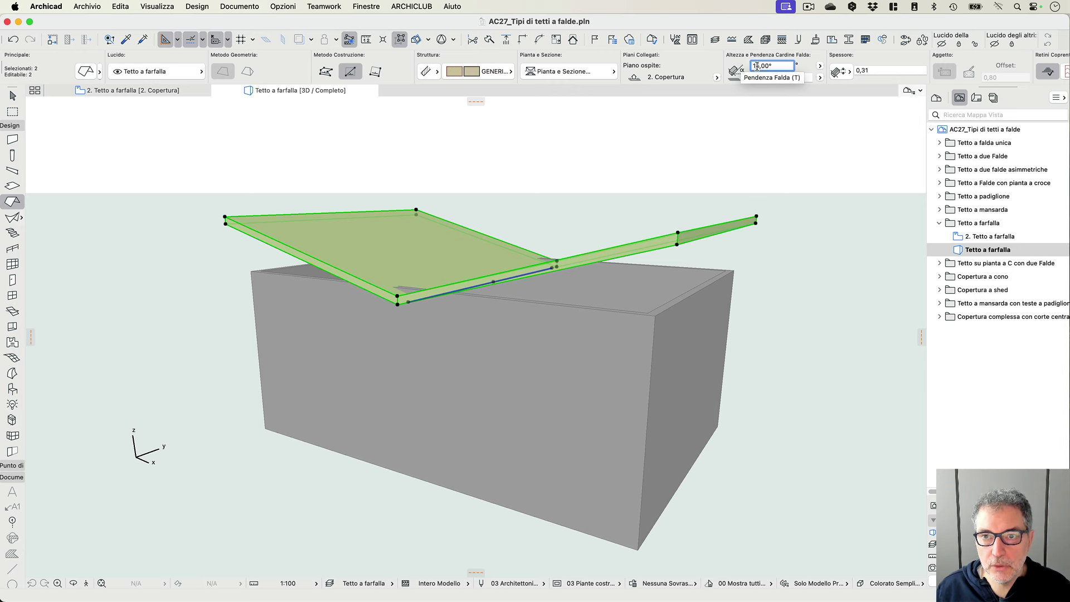
- Raise the tops of all four walls above the roof planes, to a height of about 10.78
{"action": "key", "text": "Escape"}
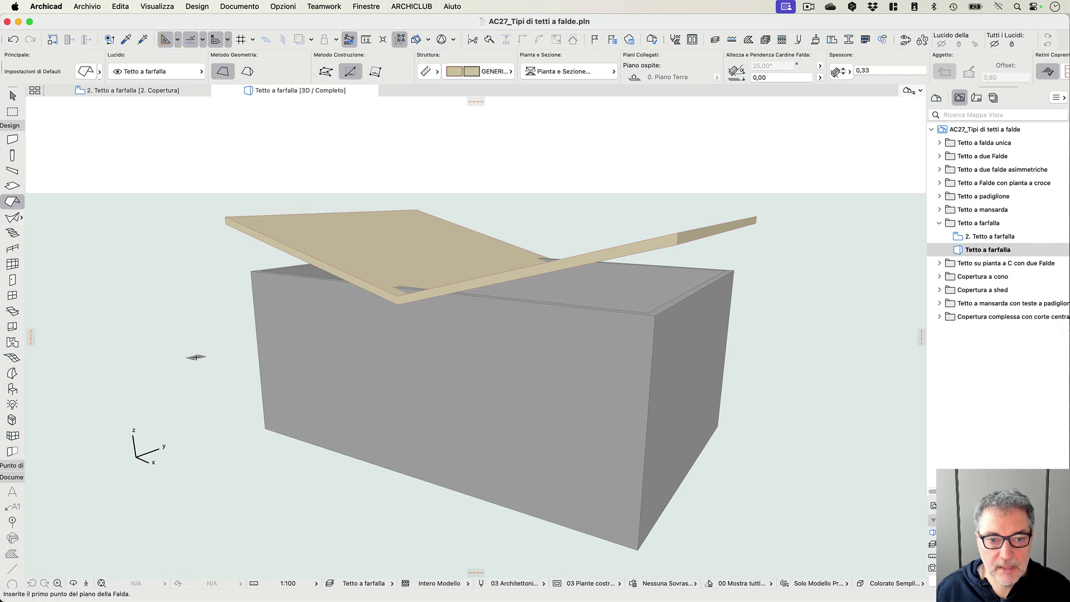
{"action": "left_click_drag", "start_coordinate": [195, 353], "coordinate": [858, 556], "text": "shift"}
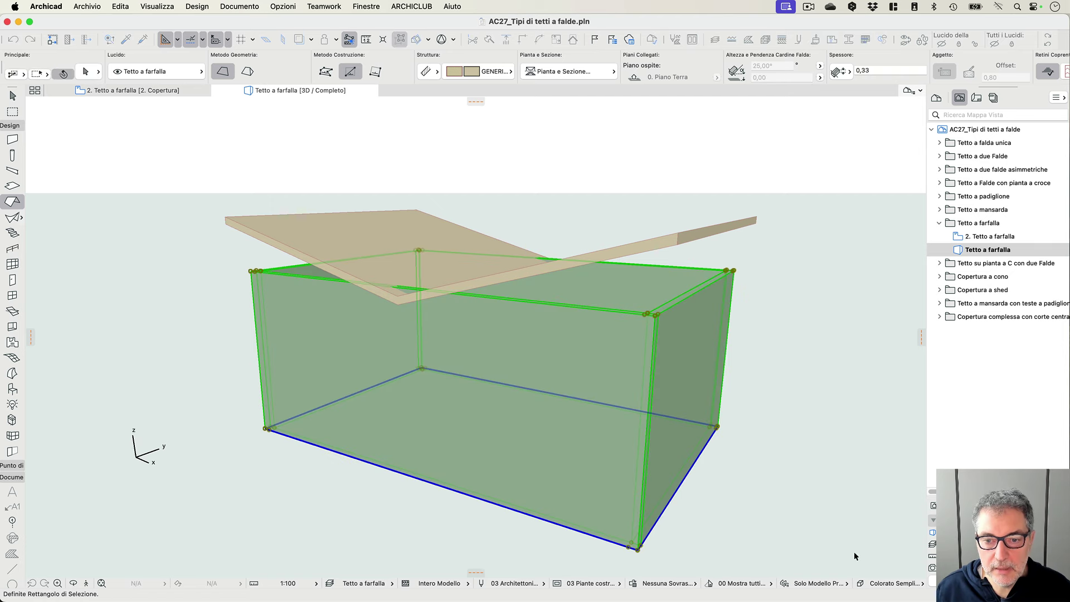
{"action": "left_click", "coordinate": [738, 270]}
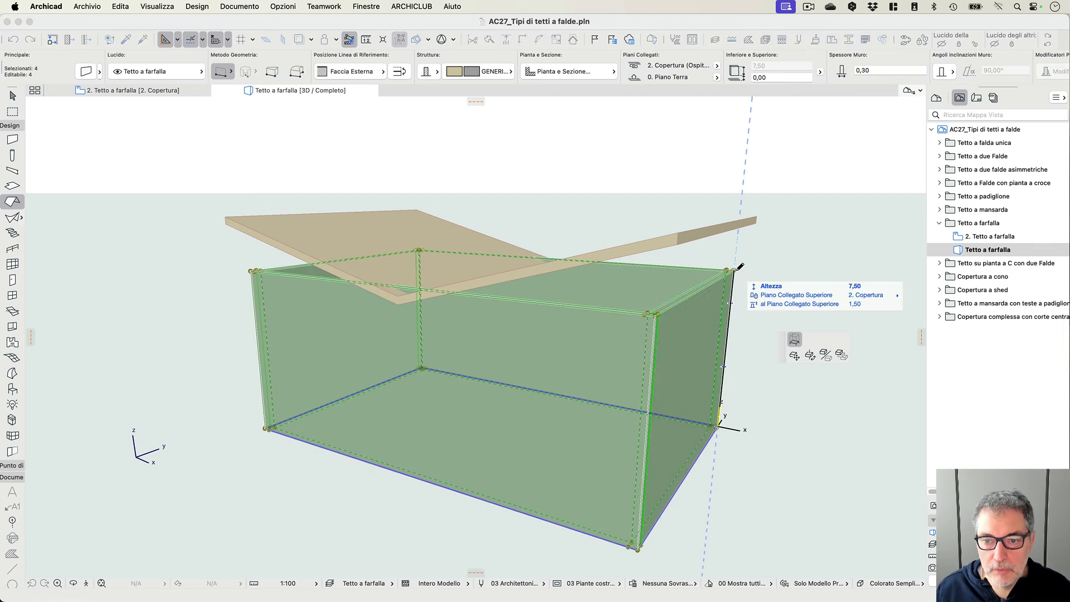
{"action": "left_click", "coordinate": [746, 194]}
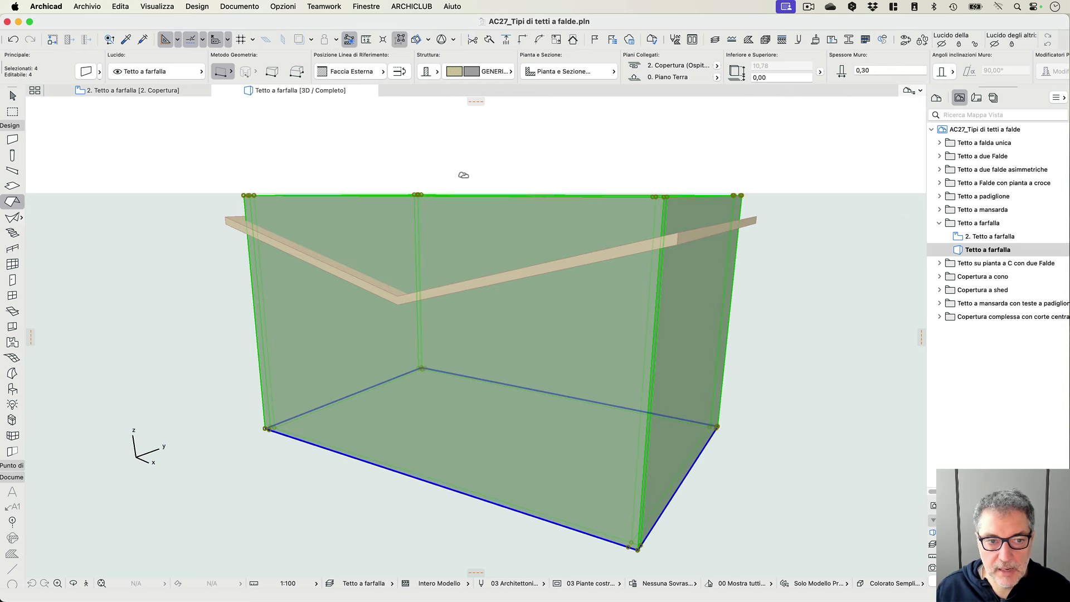
- Trim the four walls to the two roof planes, using the currently selected roofs as the cutting elements
{"action": "left_click", "coordinate": [230, 219], "text": "shift"}
{"action": "left_click", "coordinate": [703, 239], "text": "shift"}
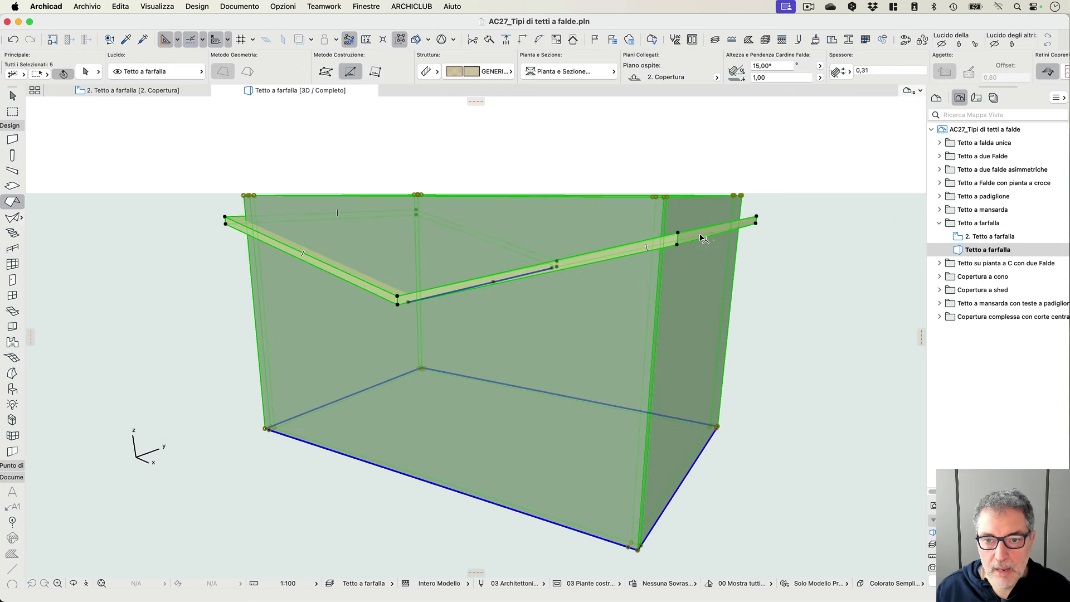
{"action": "right_click", "coordinate": [656, 144]}
{"action": "mouse_move", "coordinate": [703, 270]}
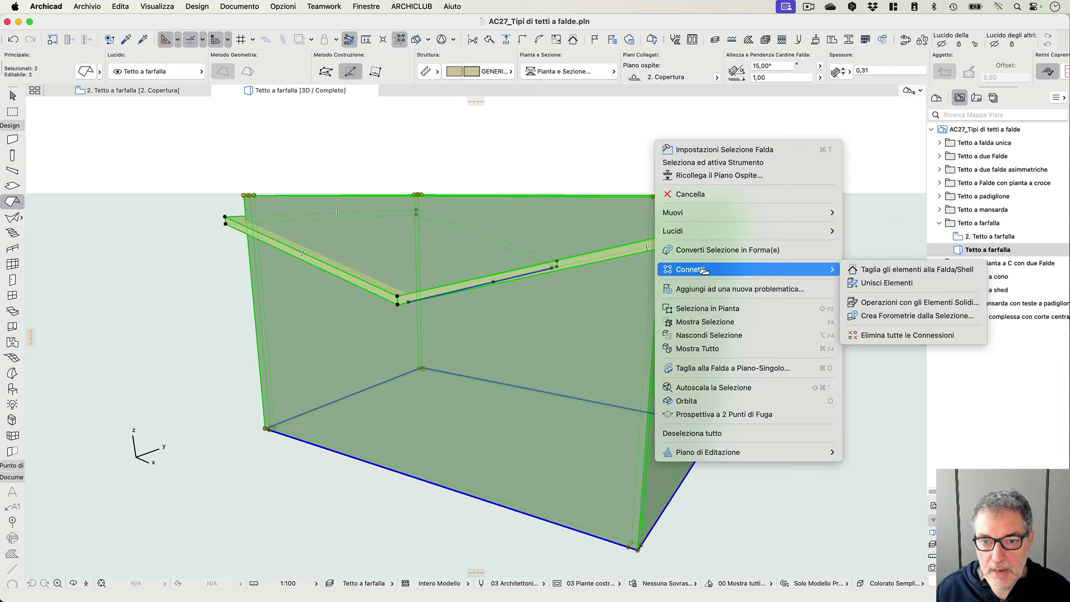
{"action": "left_click", "coordinate": [899, 270]}
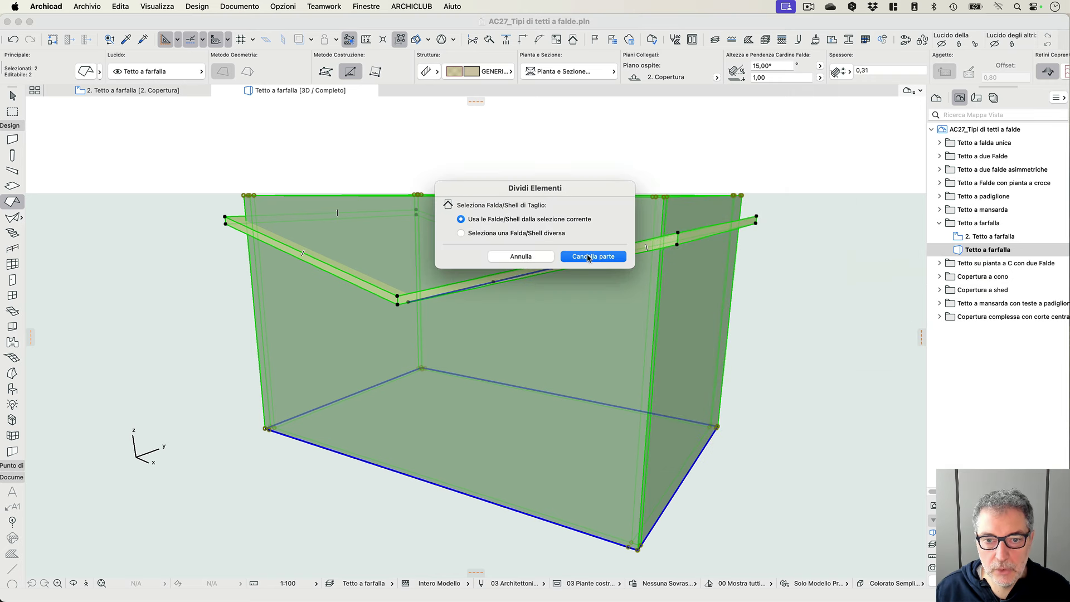
{"action": "left_click", "coordinate": [589, 255]}
{"action": "key", "text": "Escape"}
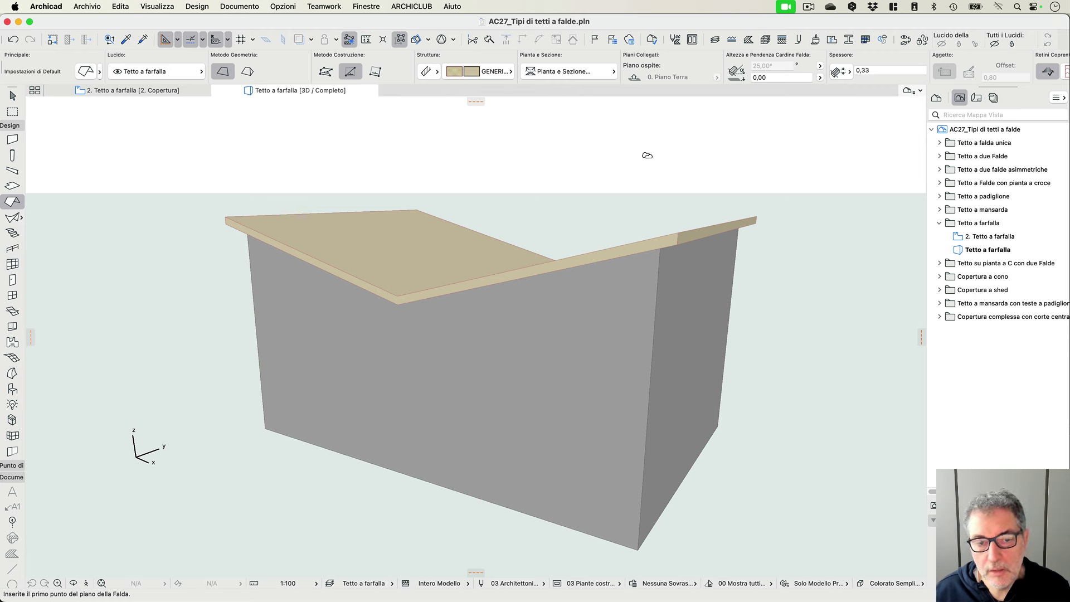
- Delete both sloping roof planes from the butterfly roof model
{"action": "left_click", "coordinate": [463, 234], "text": "shift"}
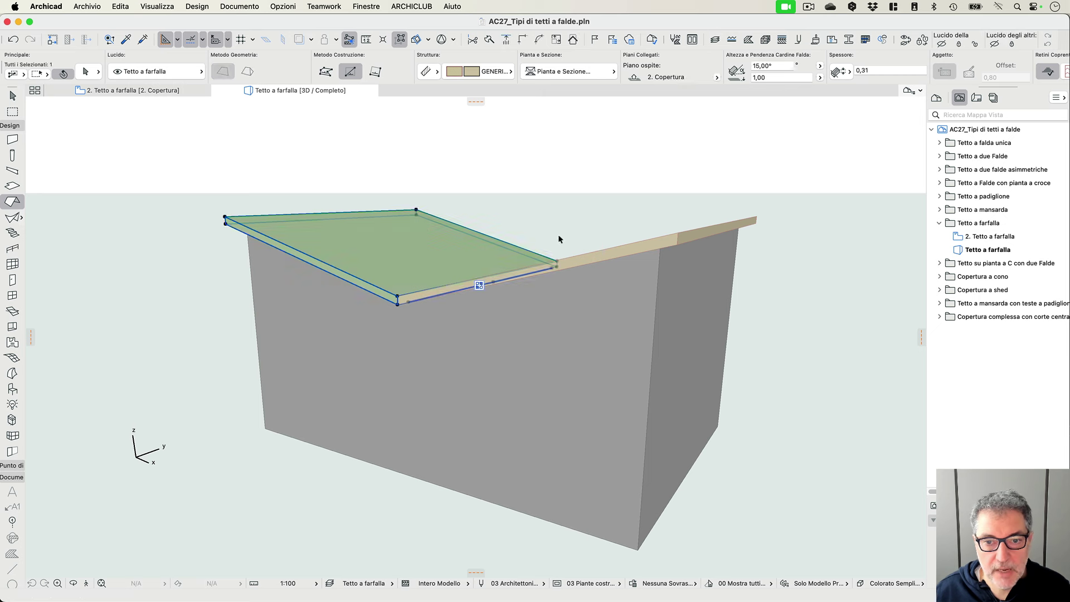
{"action": "left_click", "coordinate": [637, 243], "text": "shift"}
{"action": "key", "text": "Delete"}
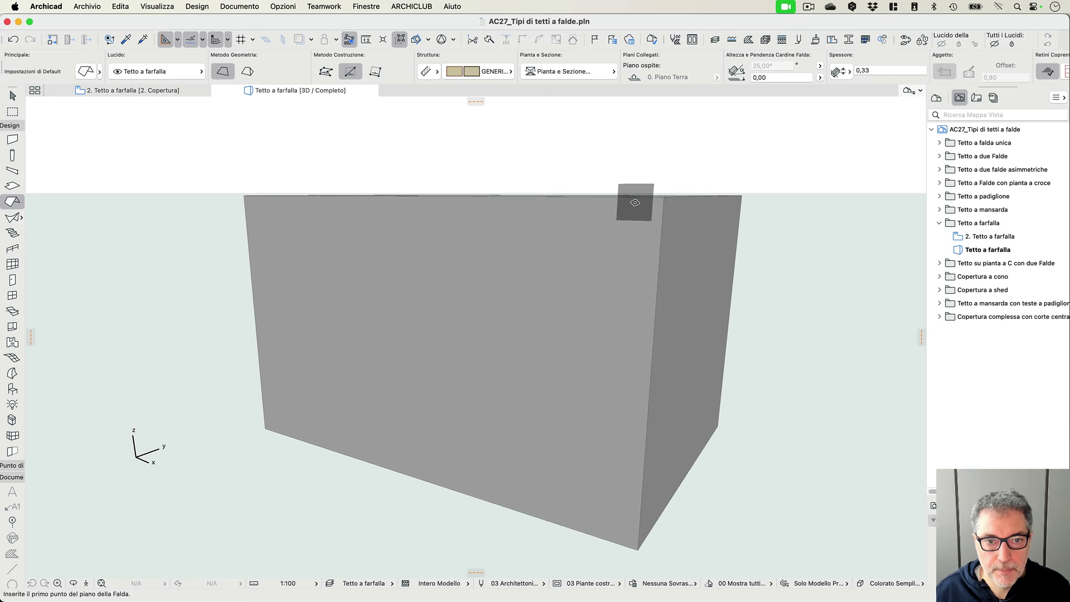
- In the "2. Tetto a farfalla" plan, draw a rectangular fill over the building's outer wall corners
{"action": "left_click", "coordinate": [163, 92]}
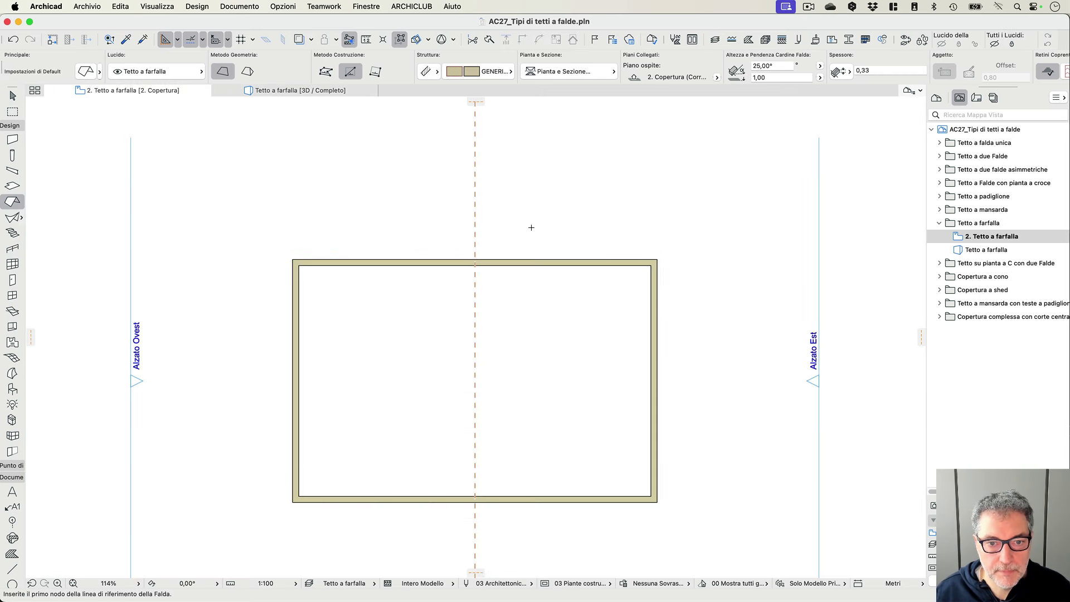
{"action": "middle_click_drag", "start_coordinate": [531, 227], "coordinate": [559, 174]}
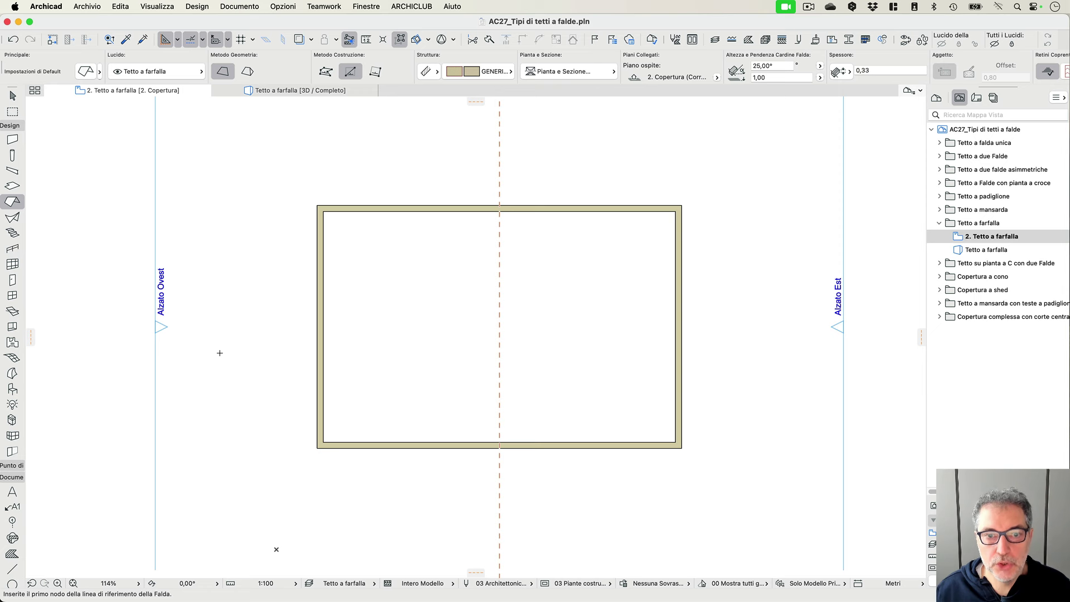
{"action": "left_click", "coordinate": [11, 553]}
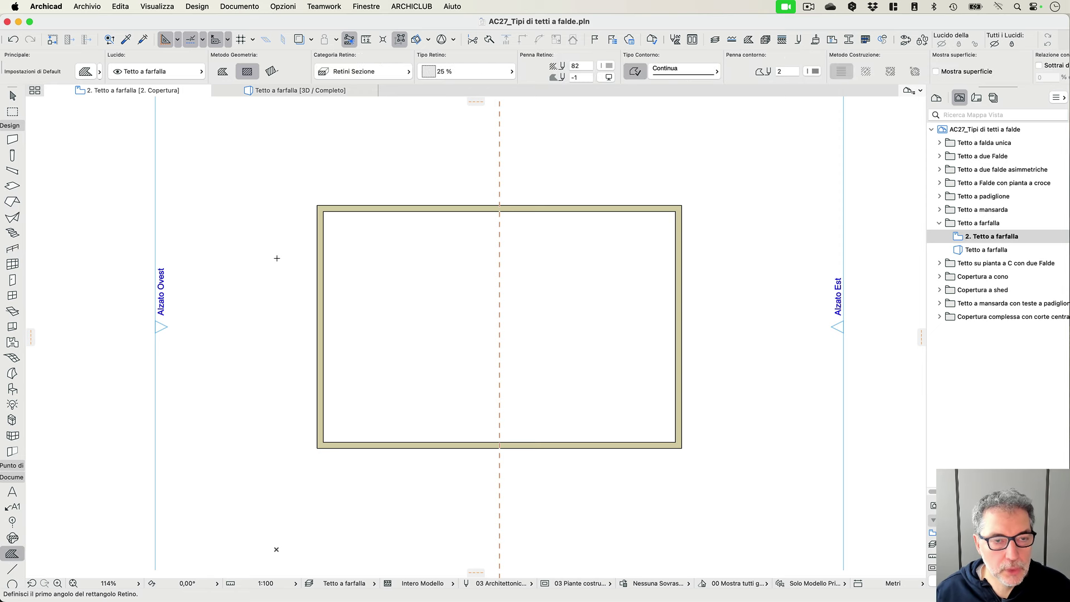
{"action": "left_click", "coordinate": [317, 203]}
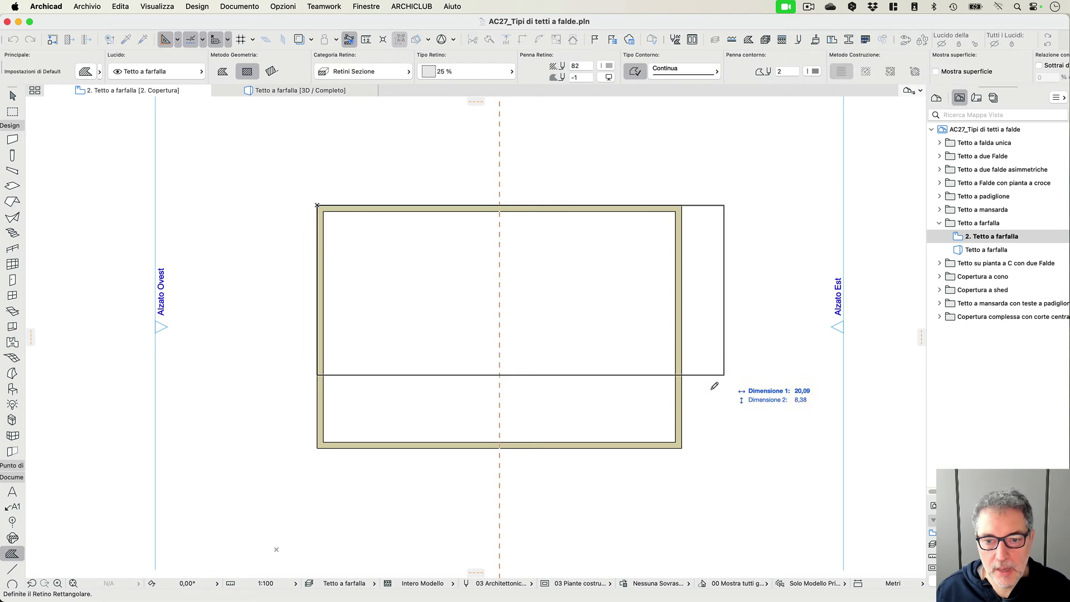
{"action": "left_click", "coordinate": [684, 446]}
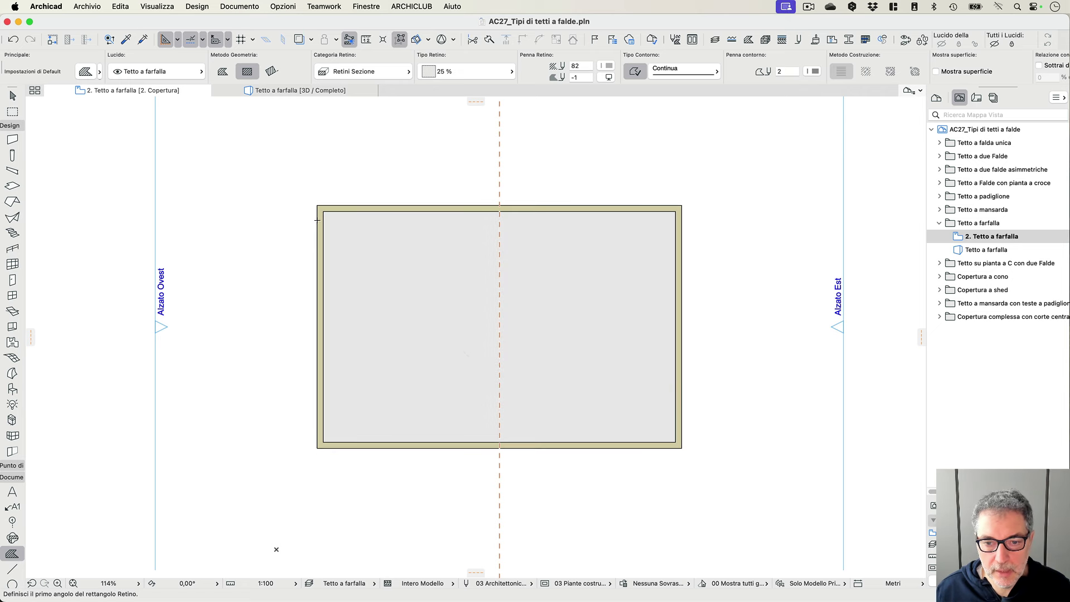
- Offset all edges of the fill outward by 0.6 beyond the walls
{"action": "left_click", "coordinate": [415, 312], "text": "shift"}
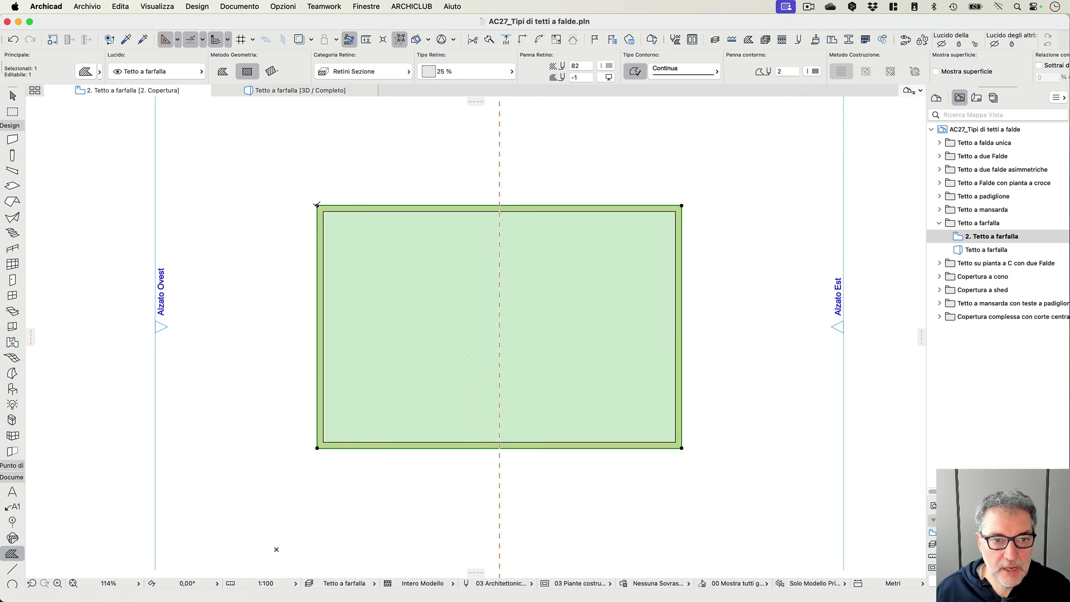
{"action": "left_click", "coordinate": [318, 206]}
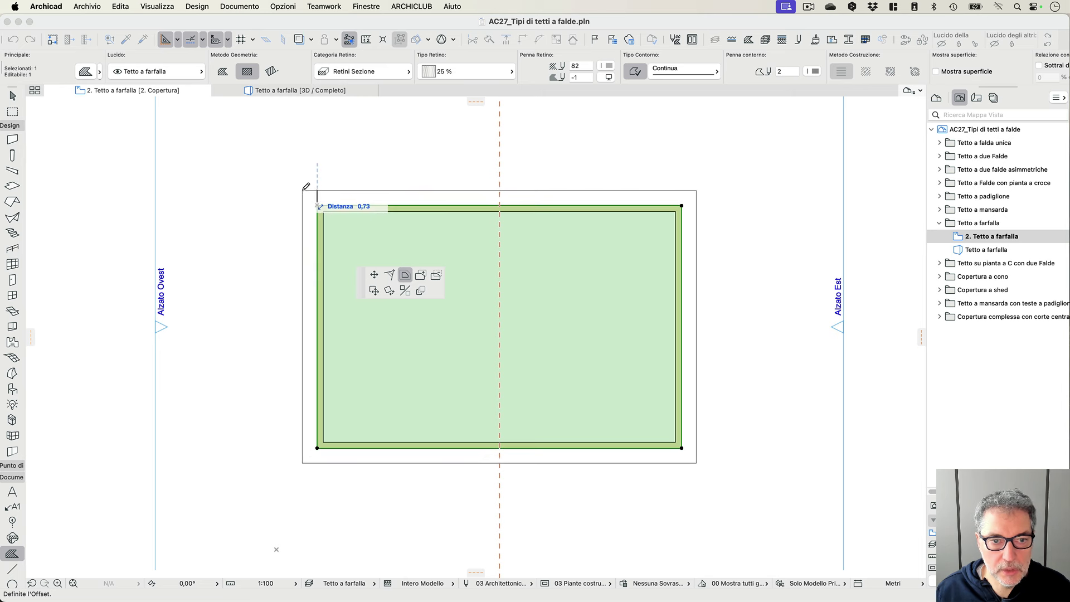
{"action": "type", "text": "0,6"}
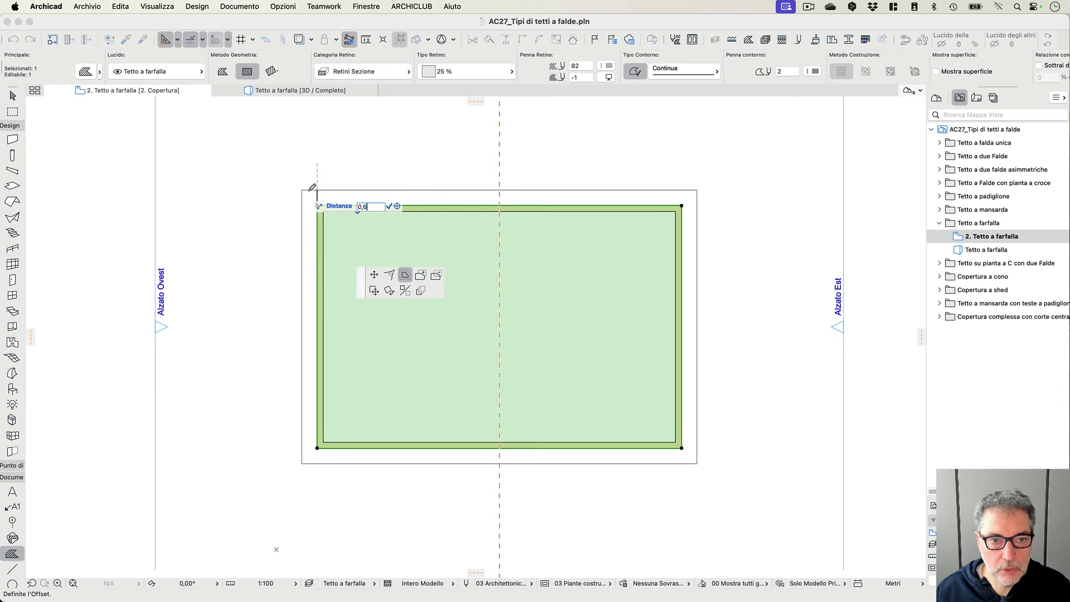
{"action": "key", "text": "Return"}
{"action": "key", "text": "Escape"}
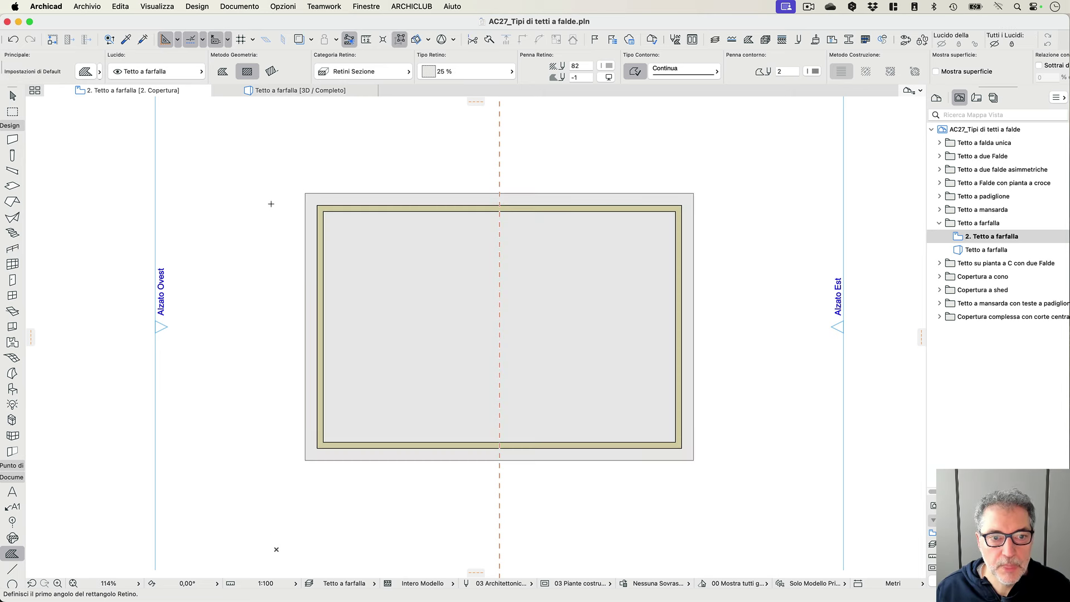
- Draw an extruded shell over the fill, with a 13.20 extrusion vector along its west edge and the profile spanning to the northeast corner
{"action": "left_click", "coordinate": [13, 217]}
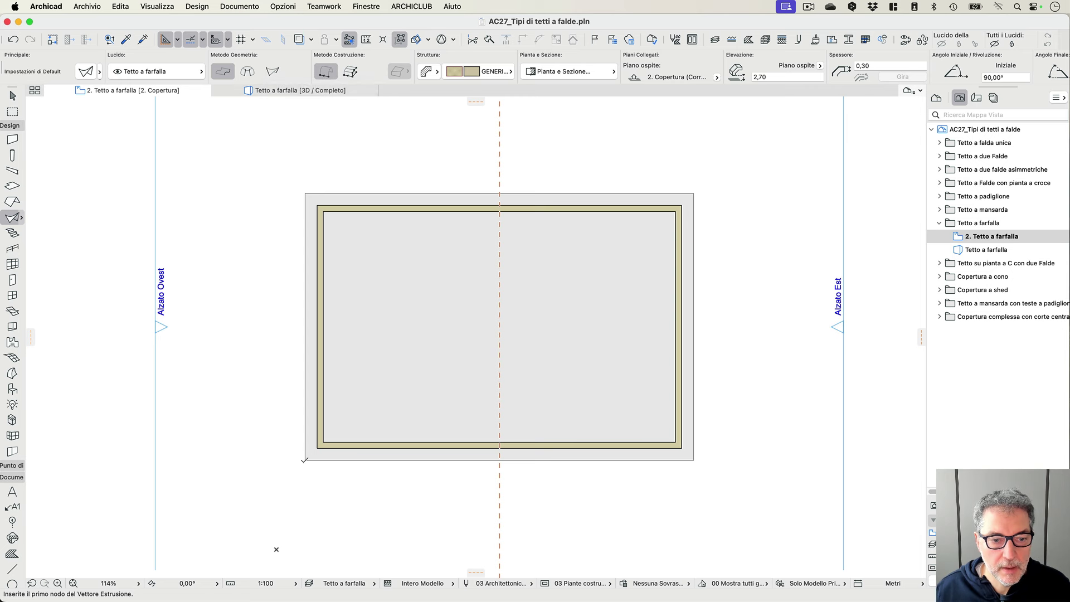
{"action": "left_click", "coordinate": [305, 460]}
{"action": "left_click", "coordinate": [305, 194]}
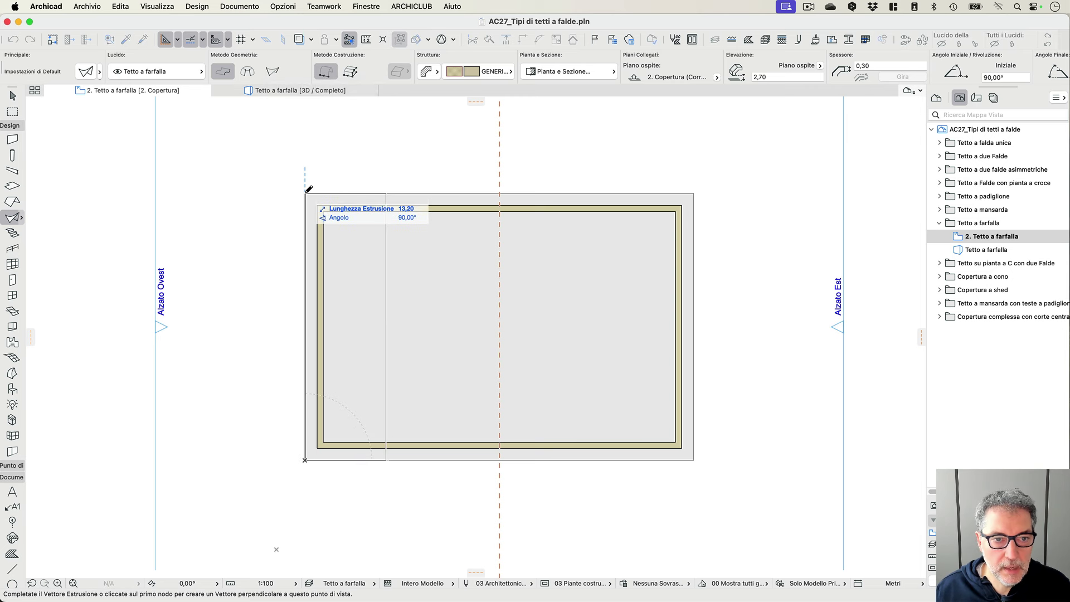
{"action": "left_click", "coordinate": [696, 192]}
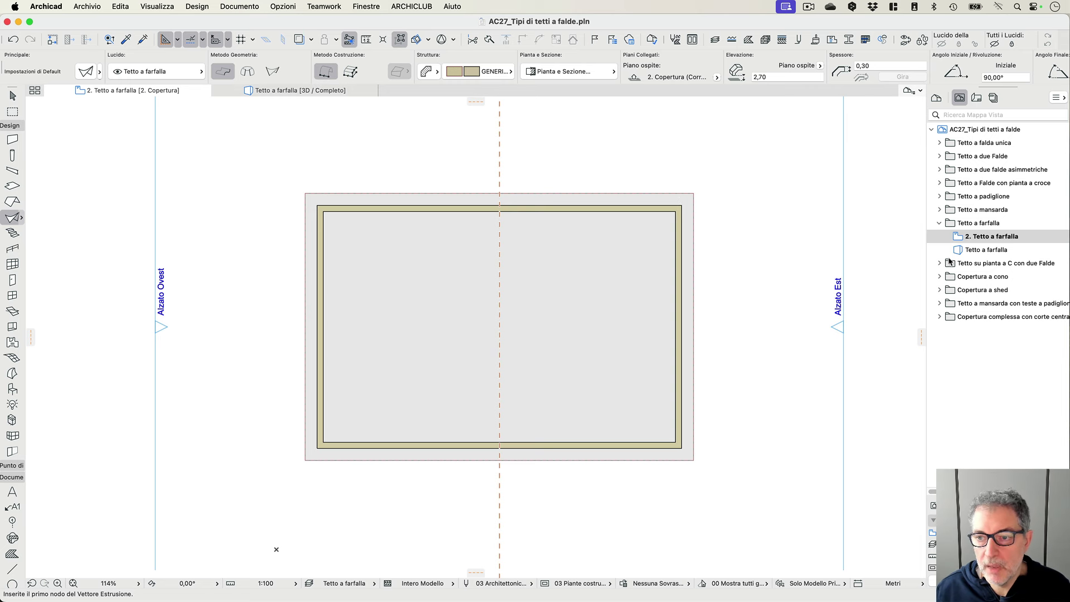
- Open the "Tetto a farfalla" 3D view and straighten the shell's arched profile into a flat line
{"action": "double_click", "coordinate": [987, 250]}
{"action": "middle_click_drag", "start_coordinate": [557, 446], "coordinate": [516, 452], "text": "shift"}
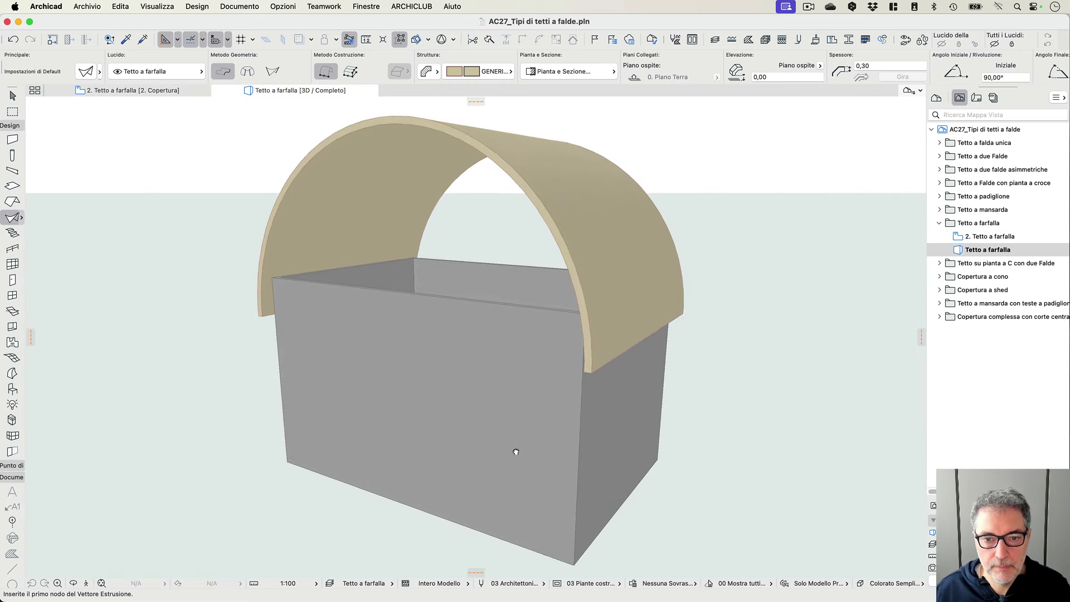
{"action": "left_click", "coordinate": [645, 220], "text": "shift"}
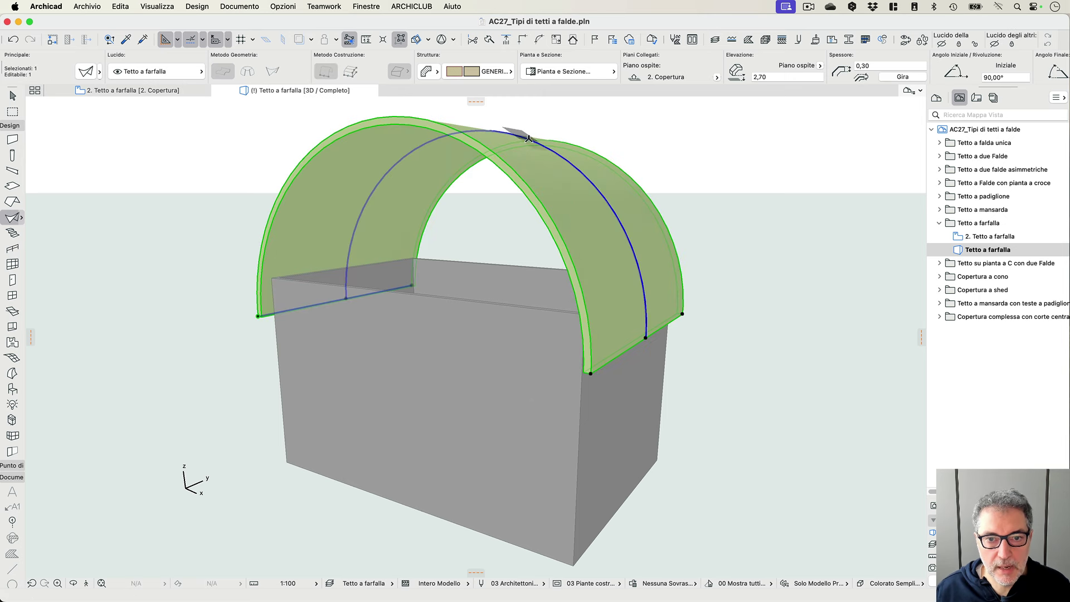
{"action": "left_click", "coordinate": [585, 177]}
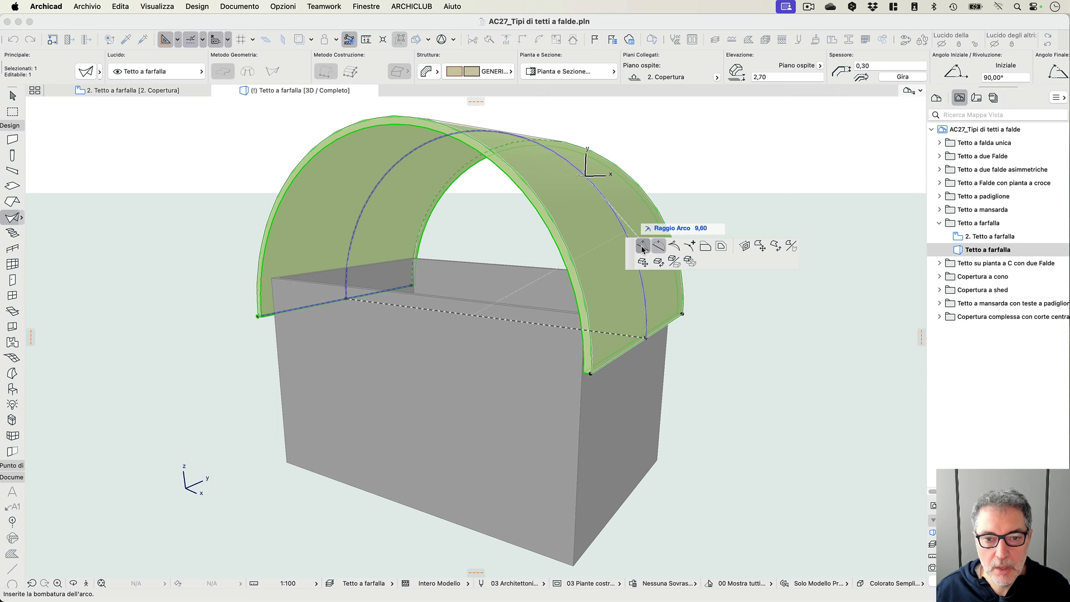
{"action": "key", "text": "super+z"}
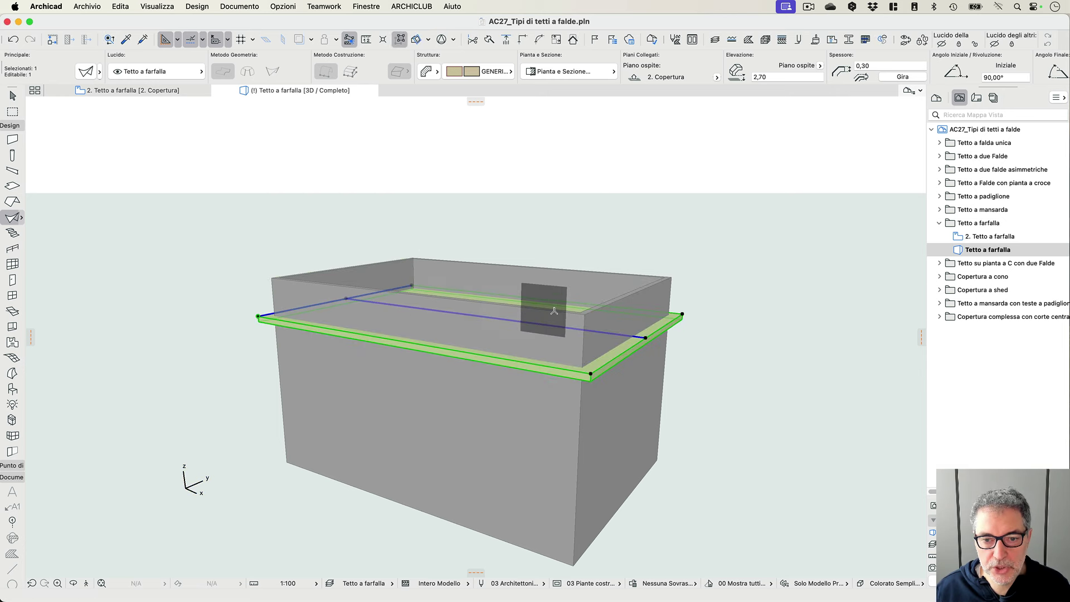
- Insert a new node at the midpoint of the shell's profile line
{"action": "scroll", "coordinate": [539, 238], "scroll_direction": "down", "scroll_amount": 5, "text": "shift"}
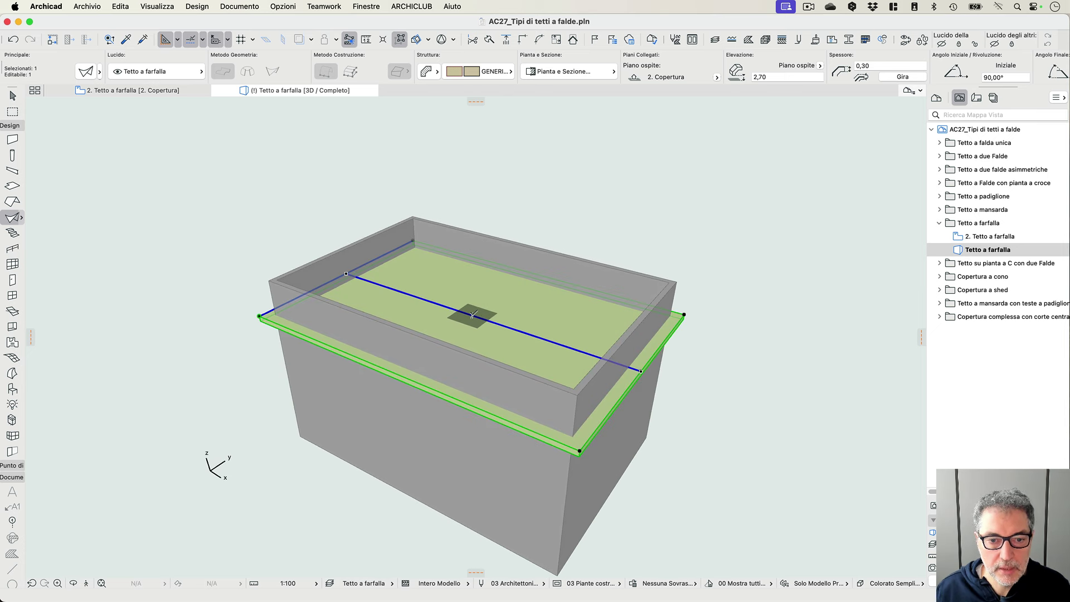
{"action": "left_click", "coordinate": [472, 316]}
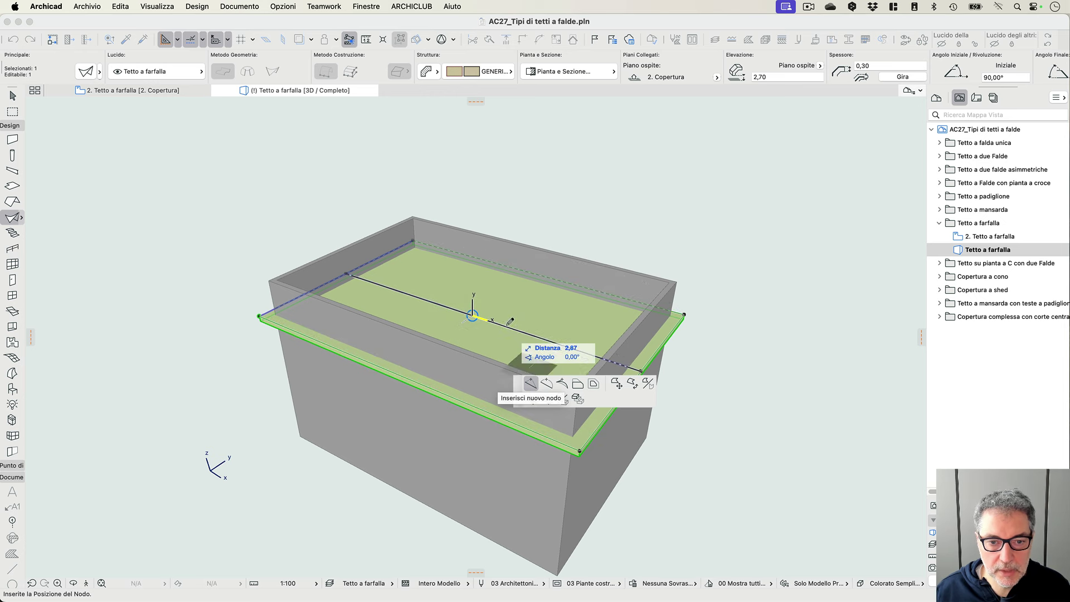
{"action": "left_click", "coordinate": [473, 315]}
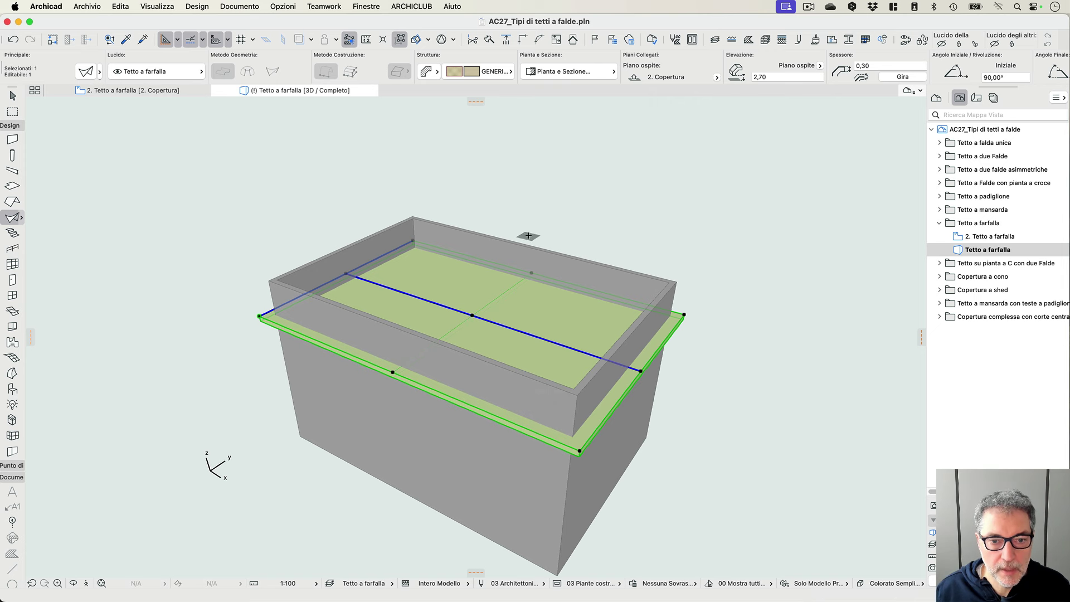
- Raise the whole shell vertically by about 1.12
{"action": "middle_click_drag", "start_coordinate": [521, 238], "coordinate": [533, 206]}
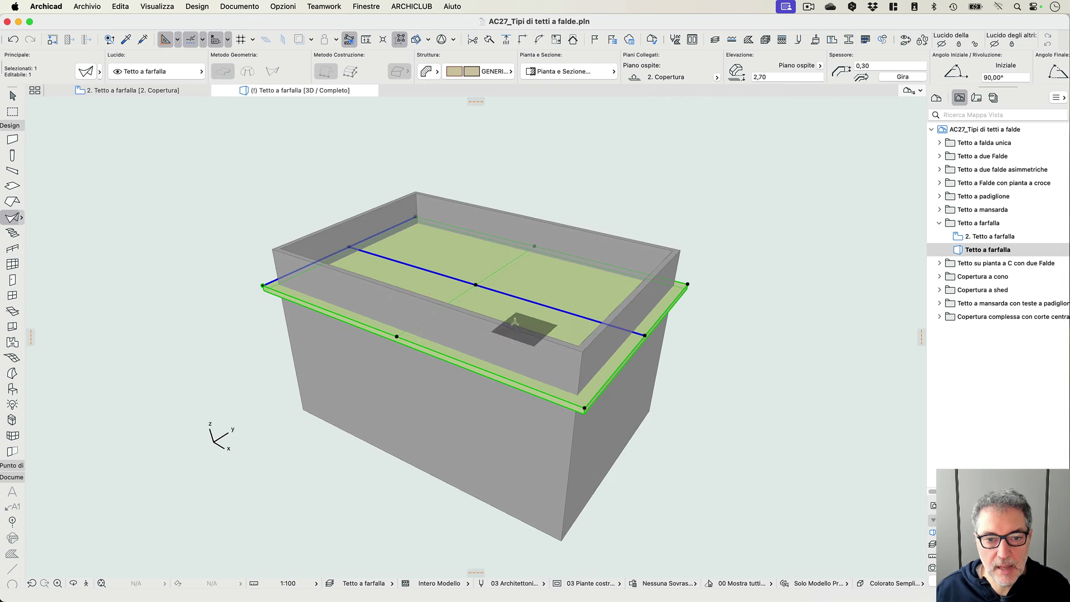
{"action": "left_click", "coordinate": [583, 409]}
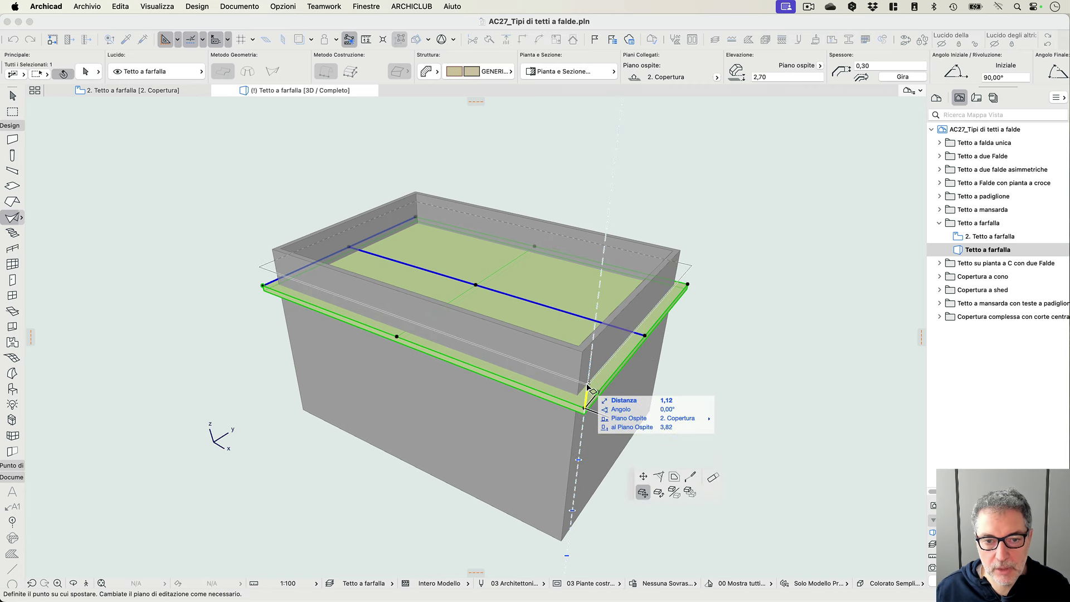
{"action": "left_click", "coordinate": [586, 385]}
- Move the shell profile's middle node vertically down to form the butterfly valley, and deselect the shell
{"action": "left_click", "coordinate": [476, 266]}
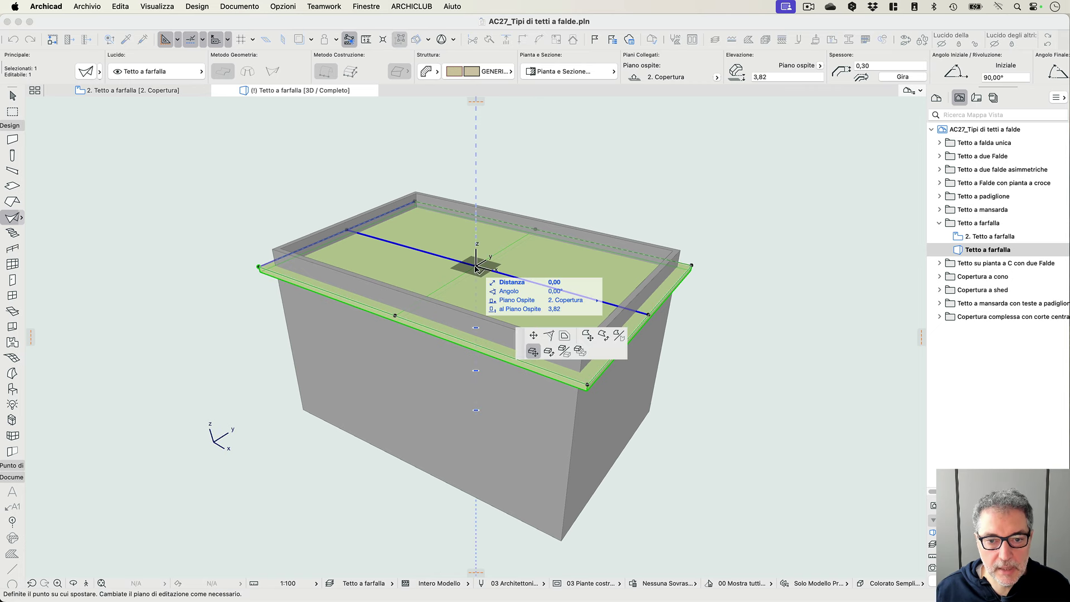
{"action": "left_click", "coordinate": [533, 335]}
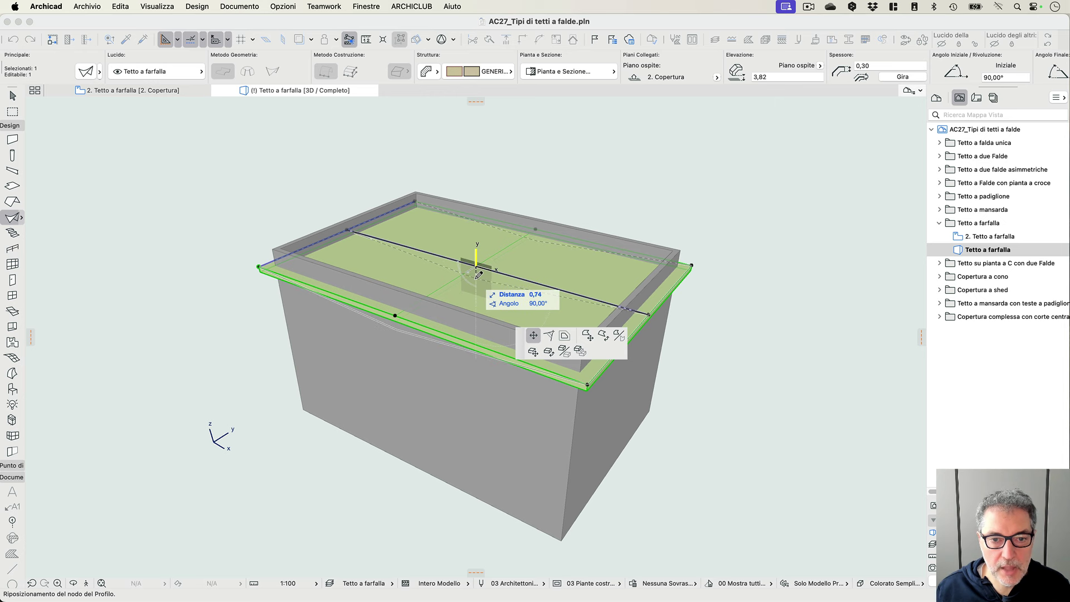
{"action": "left_click", "coordinate": [478, 281]}
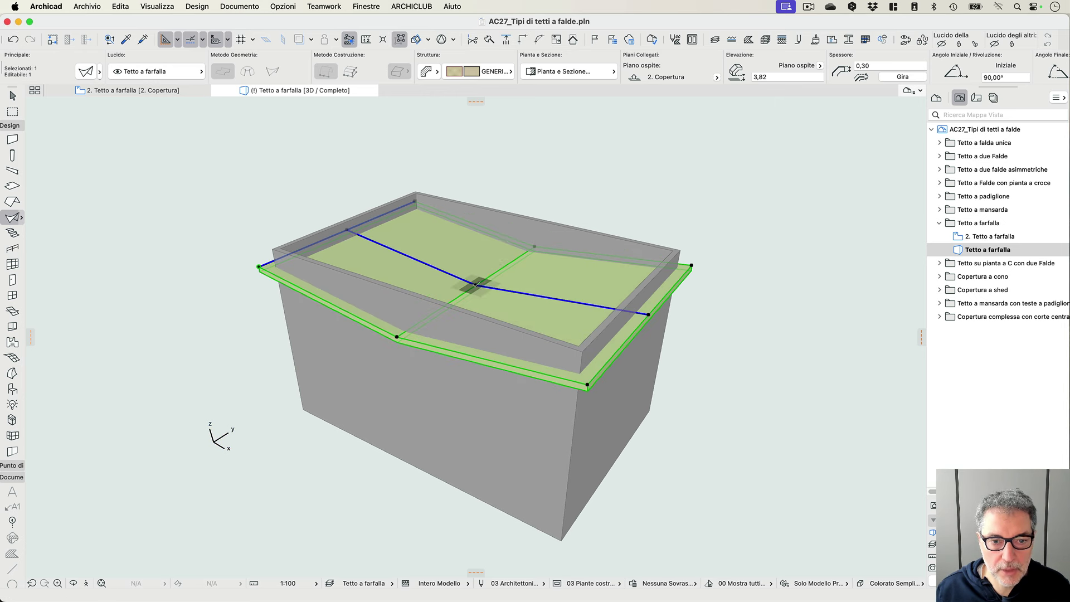
{"action": "key", "text": "Escape"}
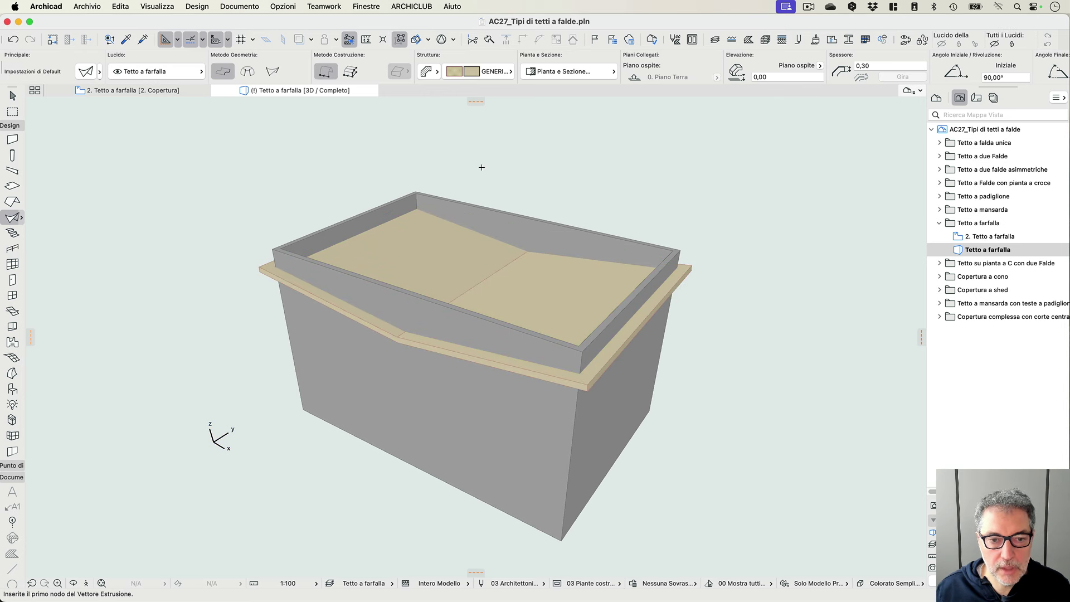
- Select the walls and the butterfly shell, trim the elements to the shell, and deselect everything
{"action": "key", "text": "shift"}
{"action": "left_click_drag", "start_coordinate": [223, 153], "coordinate": [712, 419], "text": "shift"}
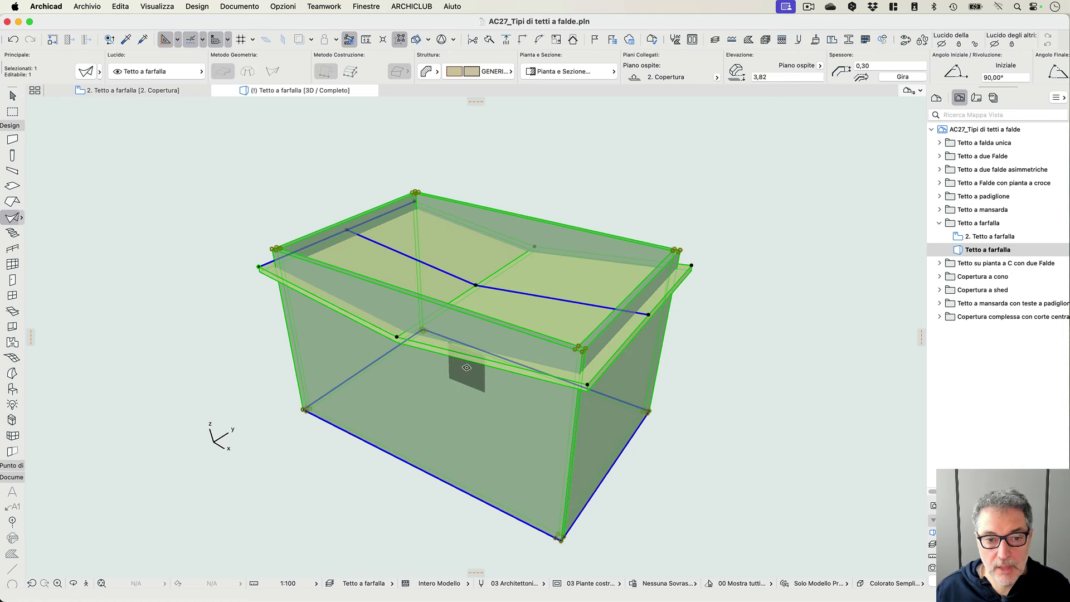
{"action": "right_click", "coordinate": [588, 164]}
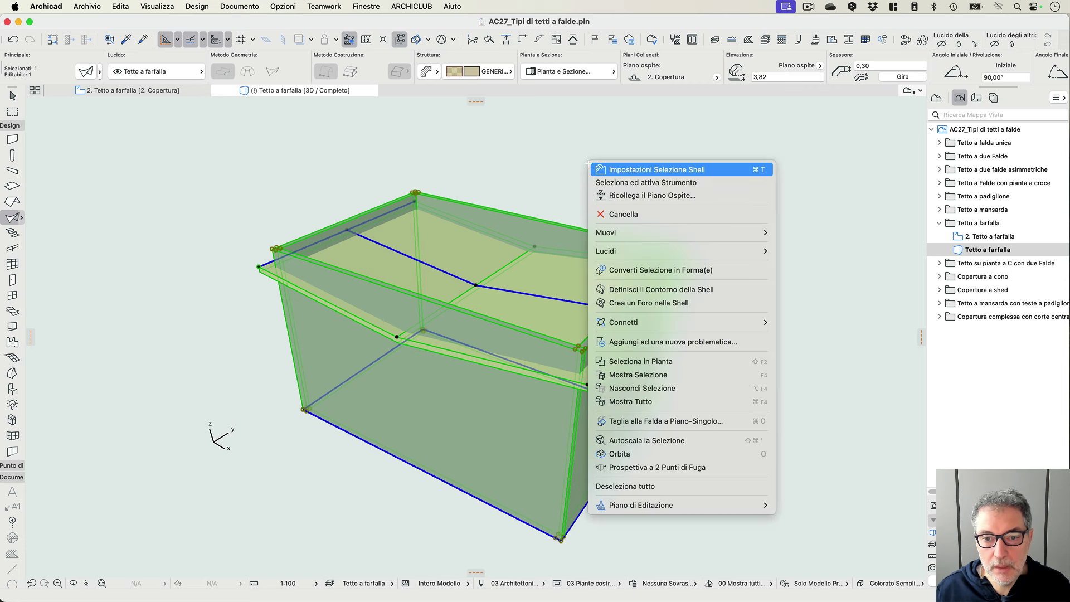
{"action": "mouse_move", "coordinate": [741, 322]}
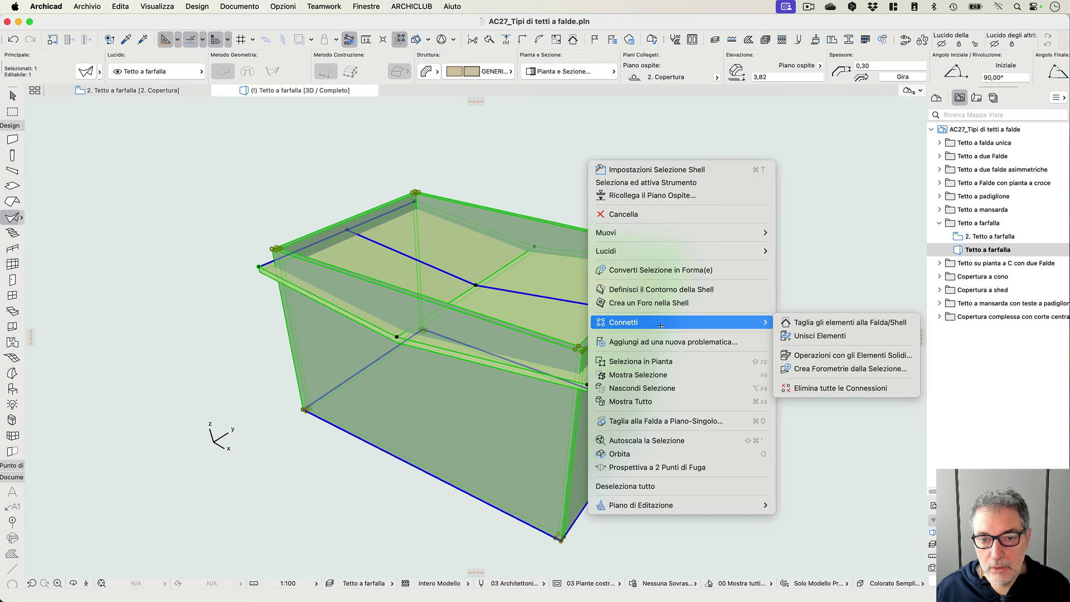
{"action": "left_click", "coordinate": [805, 323]}
{"action": "left_click", "coordinate": [606, 258]}
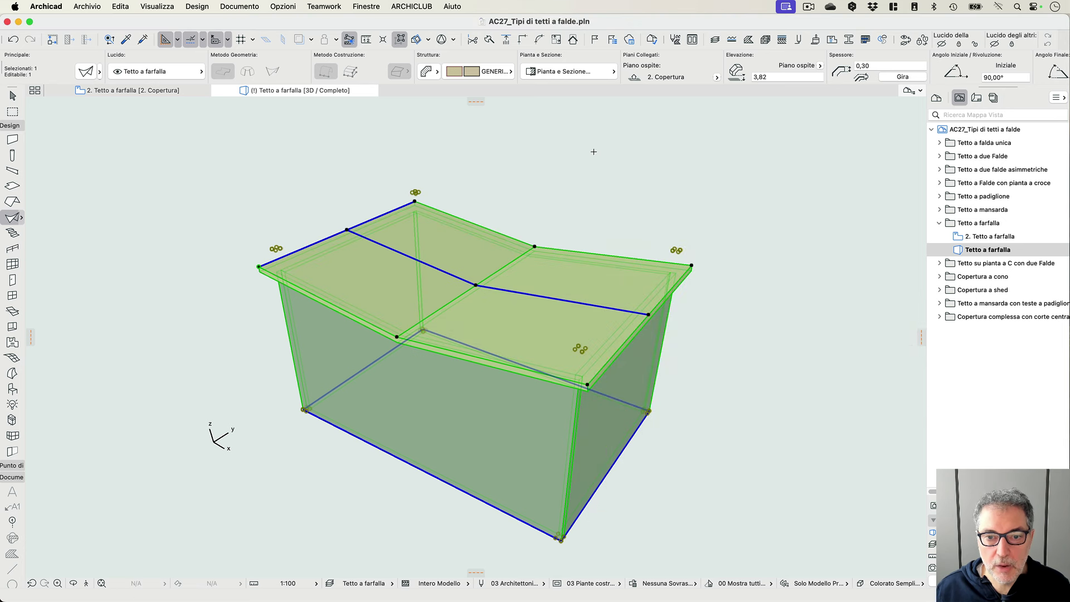
{"action": "key", "text": "Escape"}
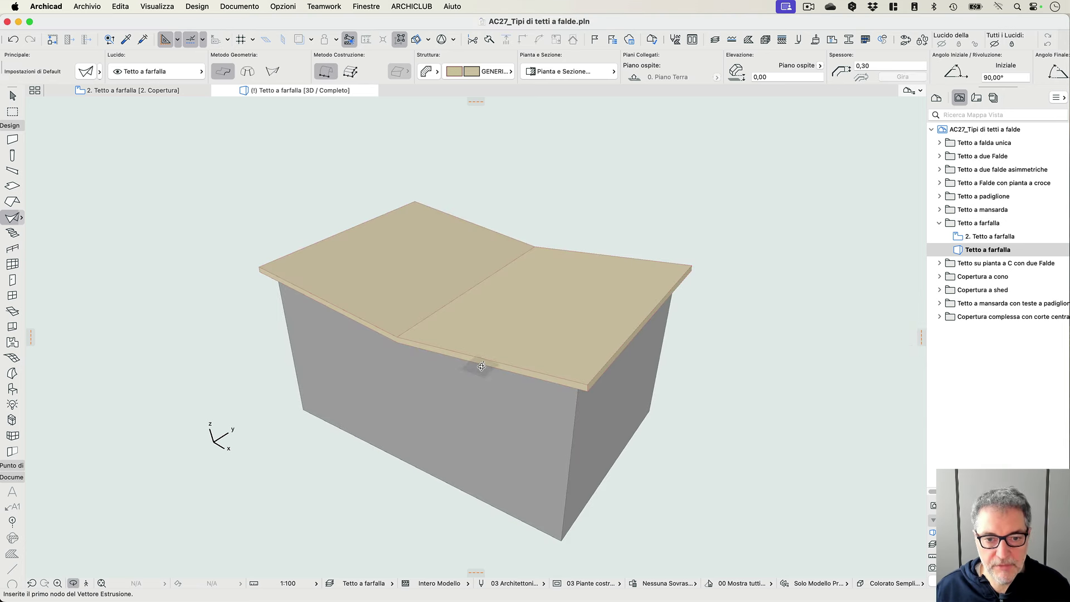
{"action": "middle_click_drag", "start_coordinate": [482, 366], "coordinate": [402, 329], "text": "shift"}
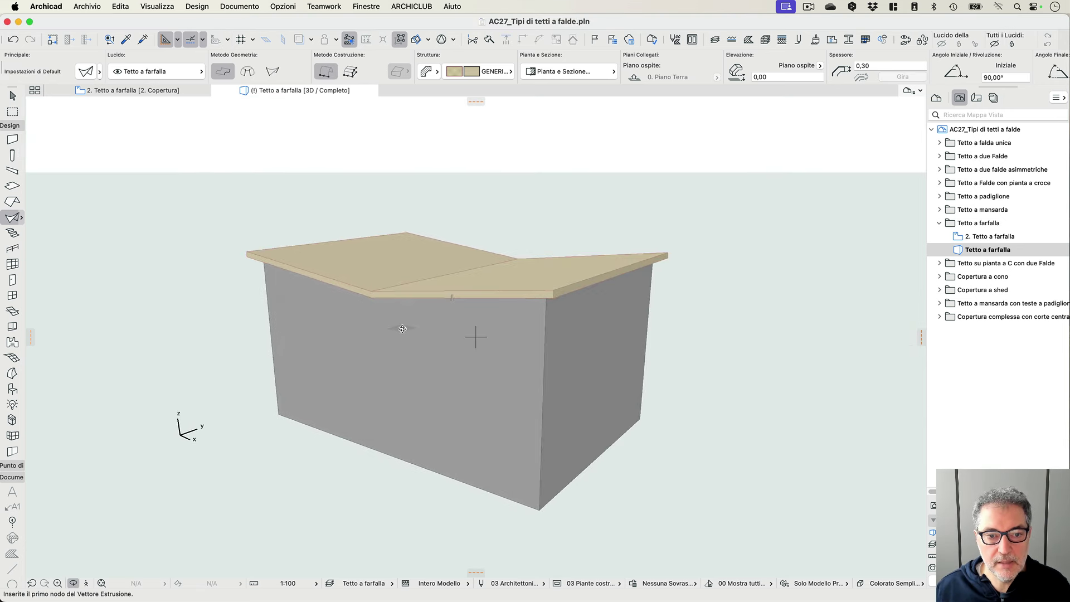
{"action": "key", "text": "Escape"}
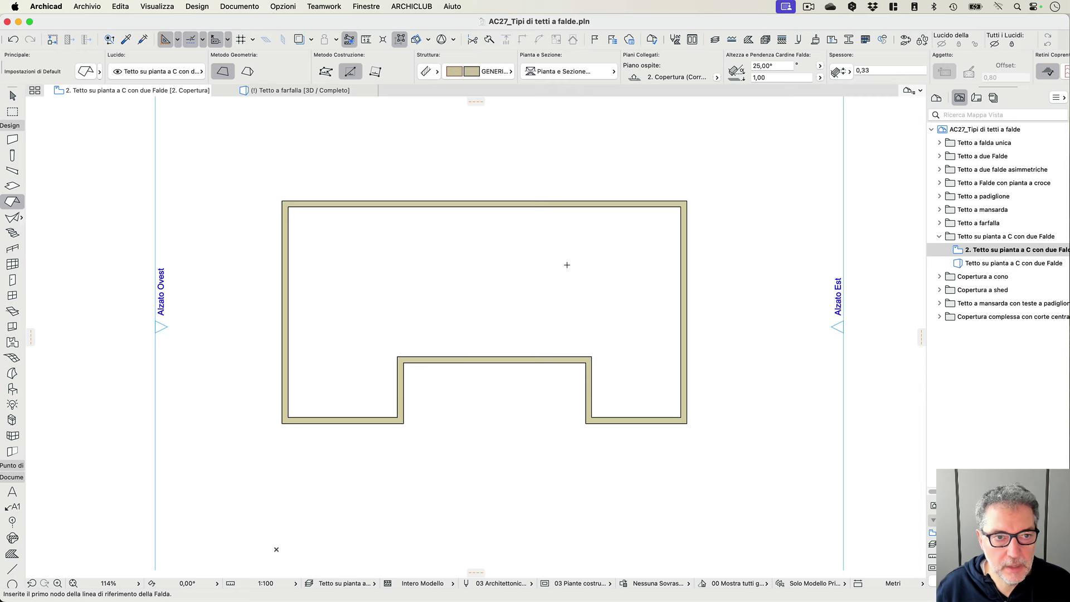
- Draw a multi-plane gable roof over the C plan's main rectangle, with a horizontal guide line along the recessed wall's inner face, and check it in 3D
{"action": "left_click", "coordinate": [251, 74]}
{"action": "left_click", "coordinate": [356, 70]}
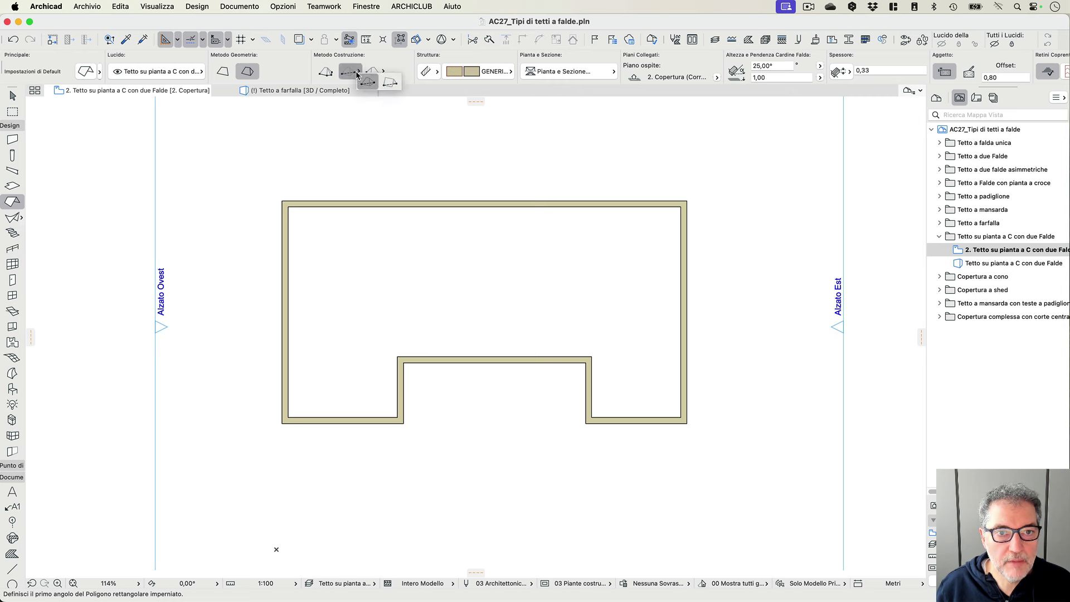
{"action": "left_click", "coordinate": [393, 84]}
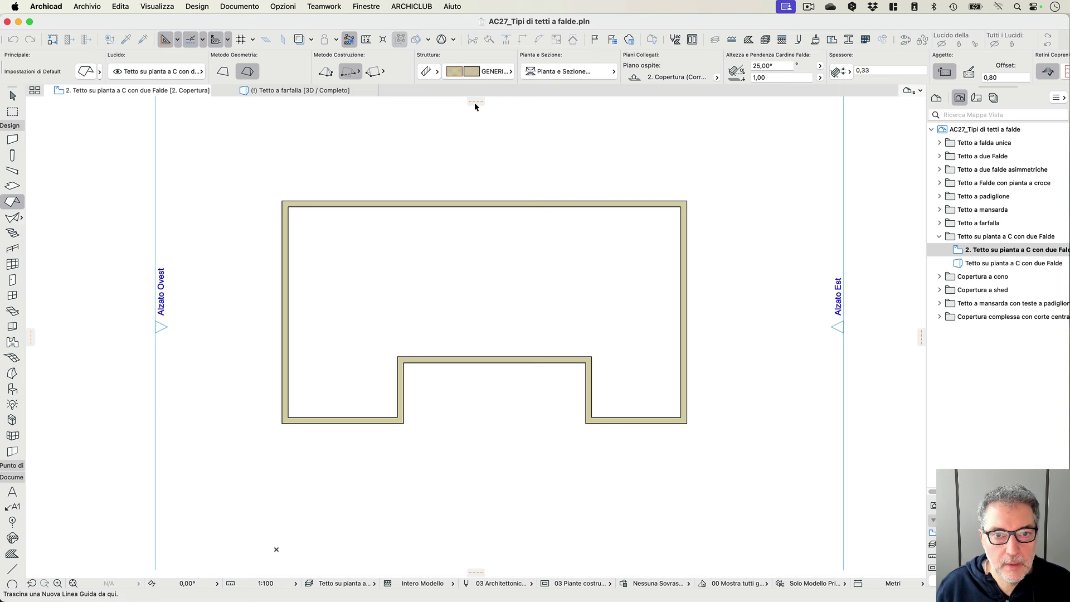
{"action": "left_click_drag", "start_coordinate": [474, 102], "coordinate": [509, 215]}
{"action": "left_click_drag", "start_coordinate": [514, 351], "coordinate": [516, 356]}
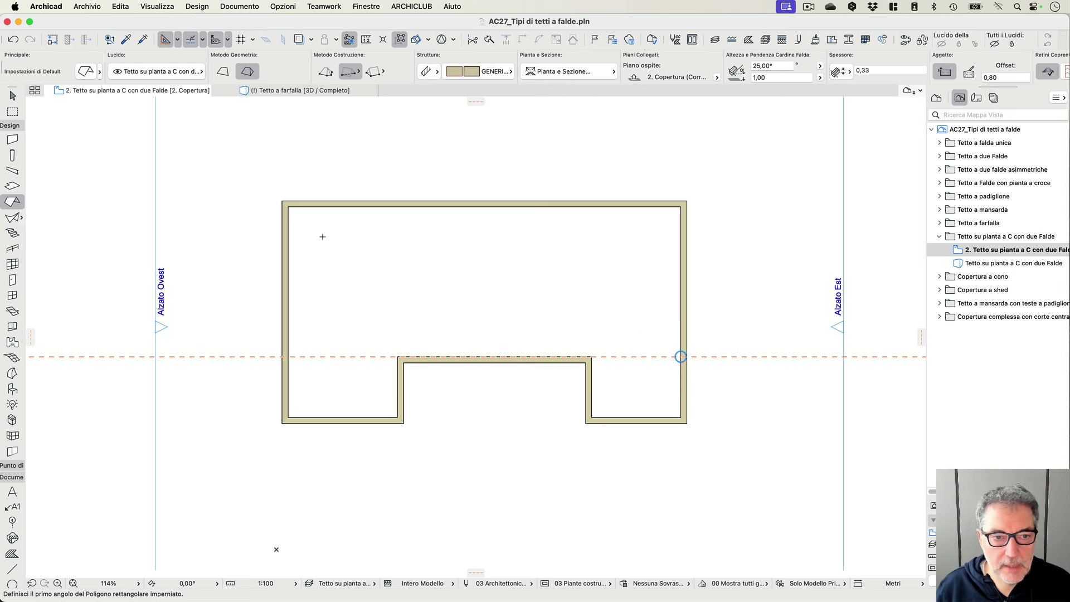
{"action": "left_click", "coordinate": [288, 207]}
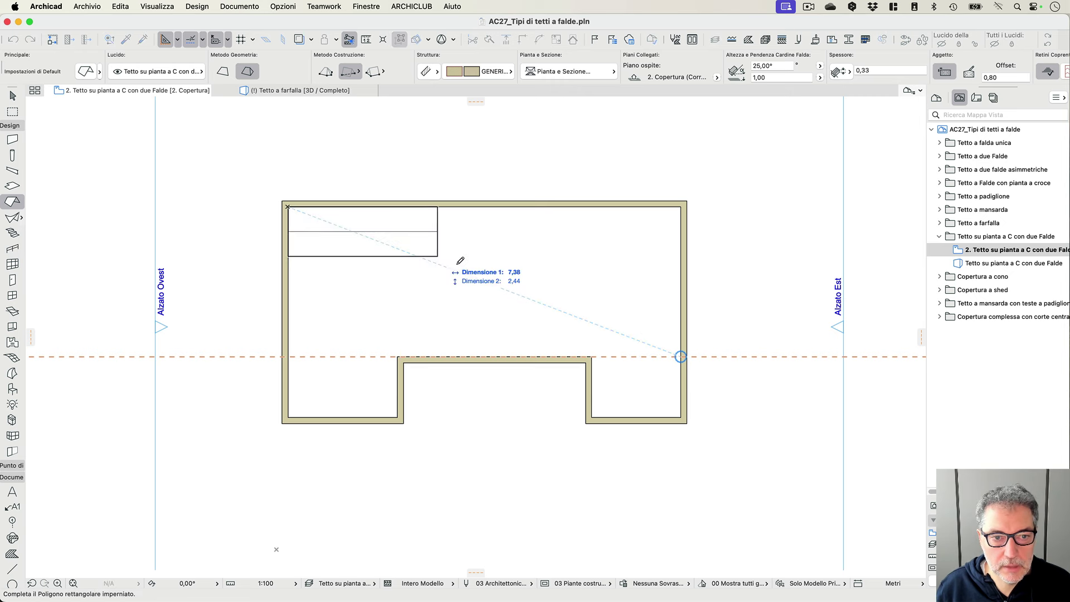
{"action": "left_click", "coordinate": [687, 353]}
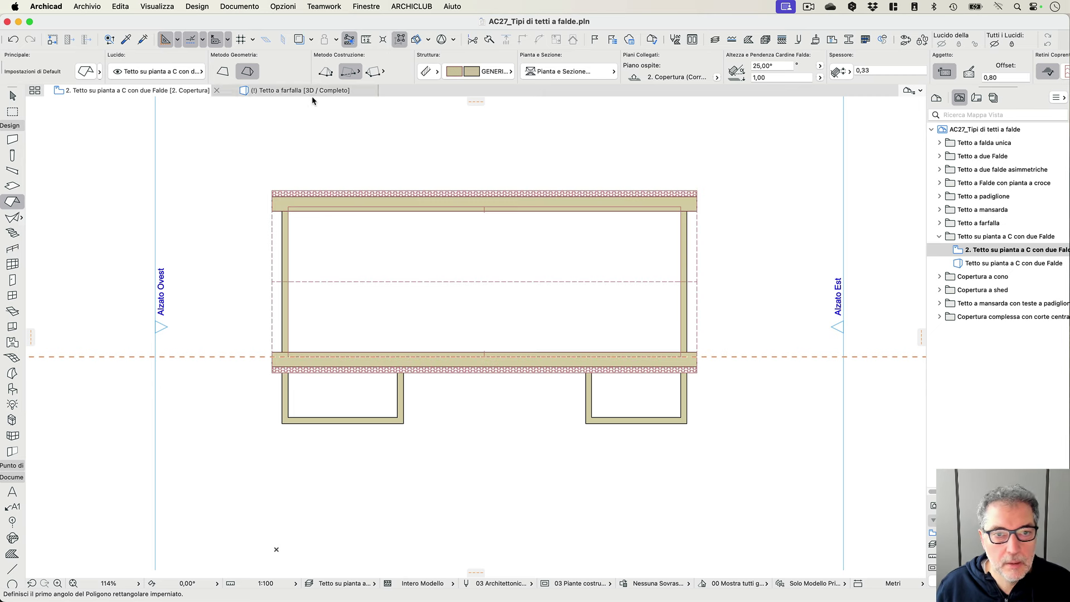
{"action": "double_click", "coordinate": [1003, 263]}
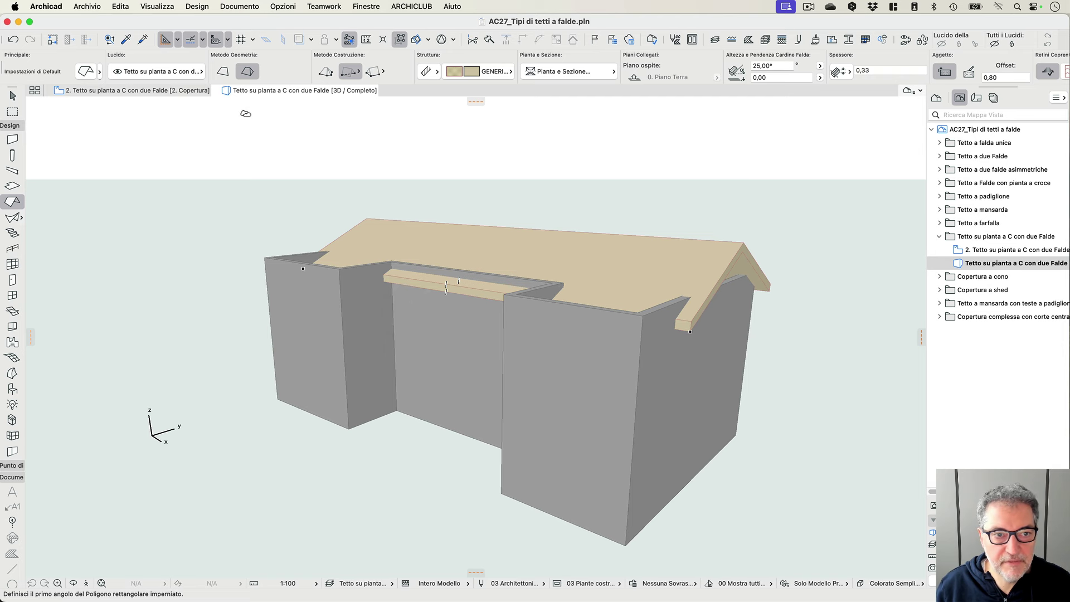
{"action": "left_click", "coordinate": [163, 90]}
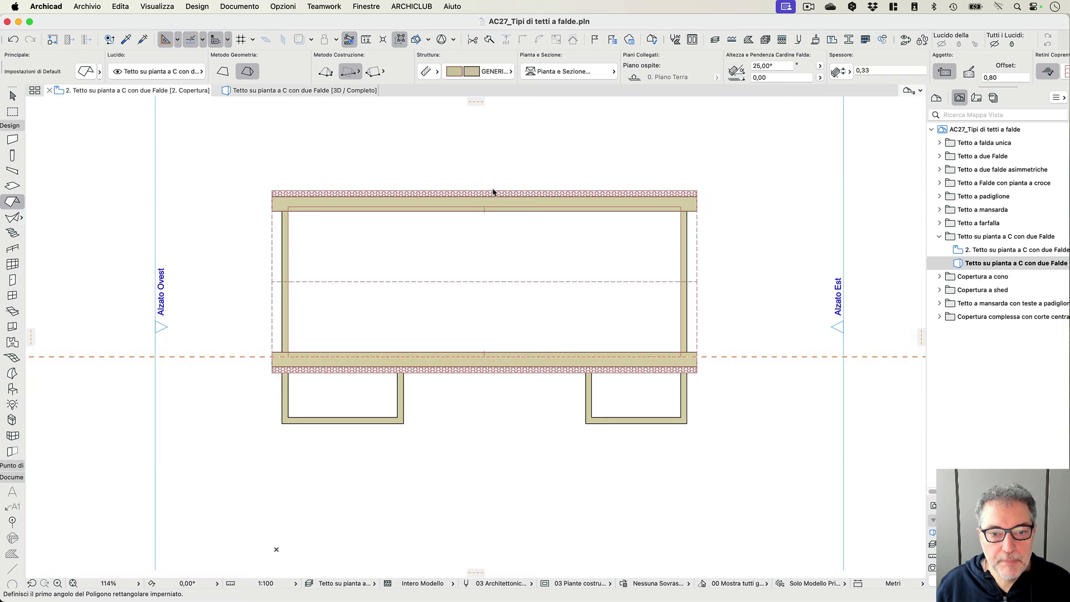
- Offset the roof's eave on the wing side outward by 2,80 to cover both wings, and check it in 3D
{"action": "left_click", "coordinate": [446, 373], "text": "shift"}
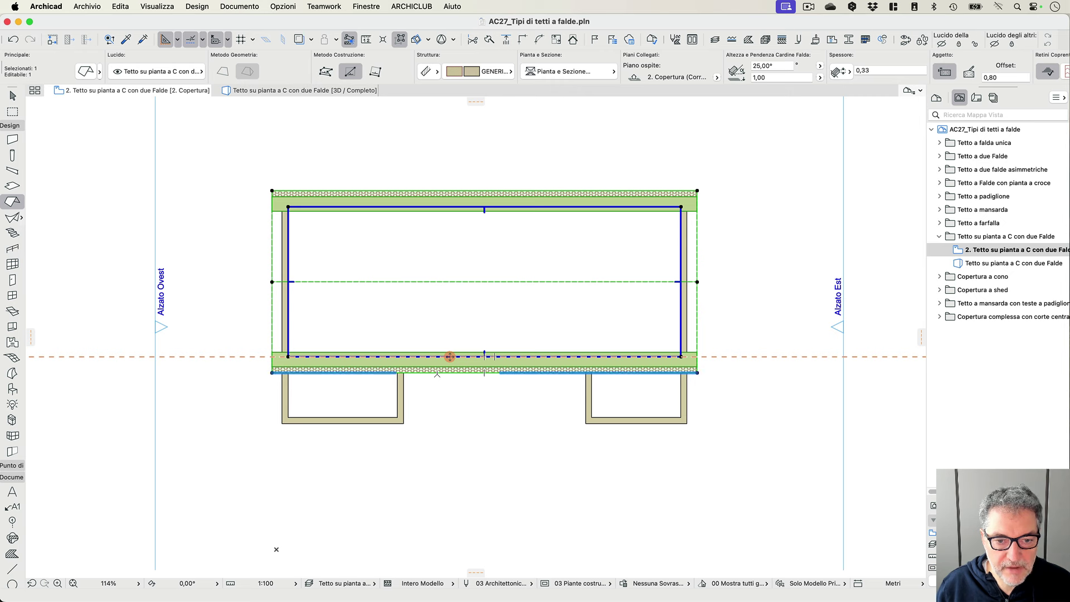
{"action": "left_click", "coordinate": [437, 373]}
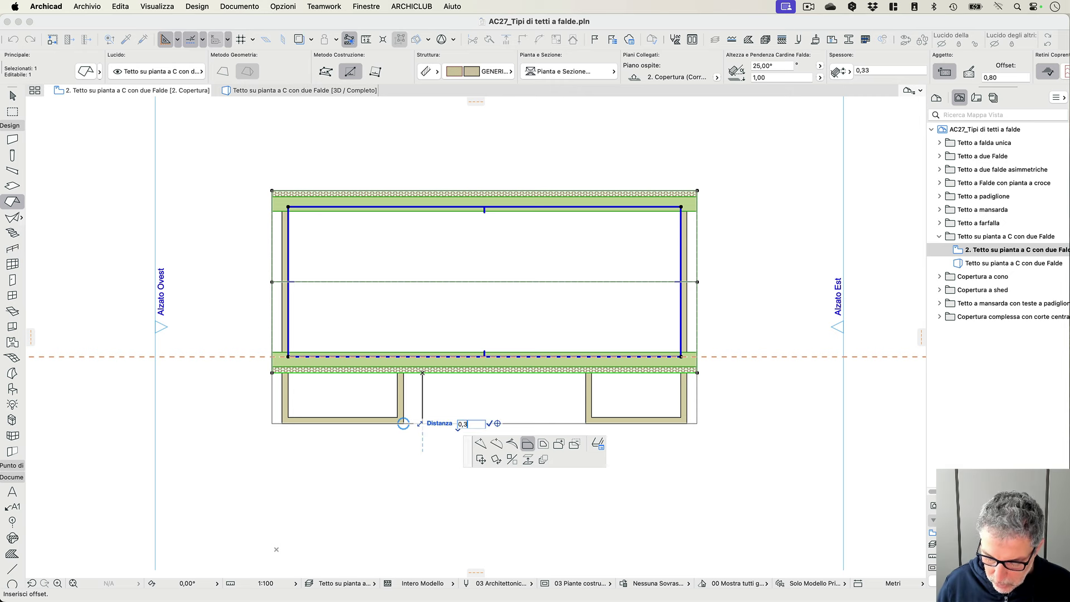
{"action": "type", "text": "2,80"}
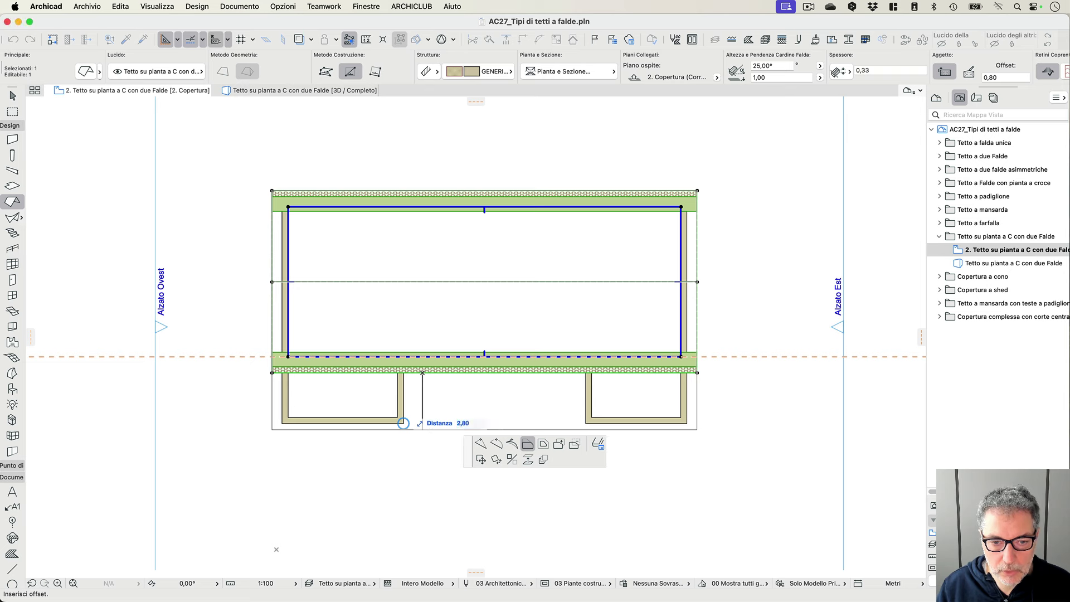
{"action": "key", "text": "Return"}
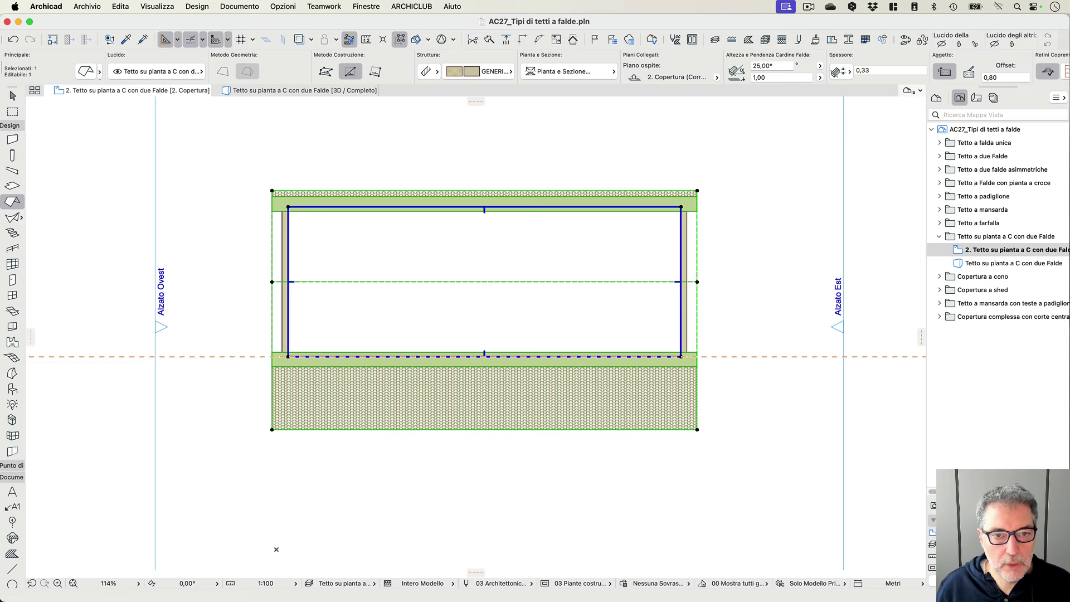
{"action": "double_click", "coordinate": [1003, 263]}
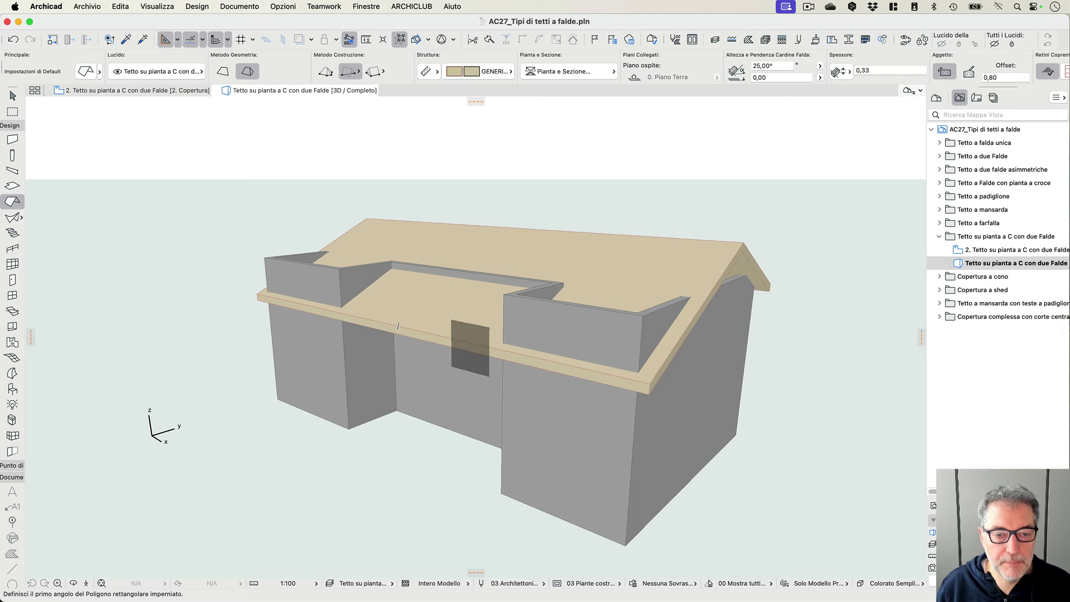
{"action": "key", "text": "F2"}
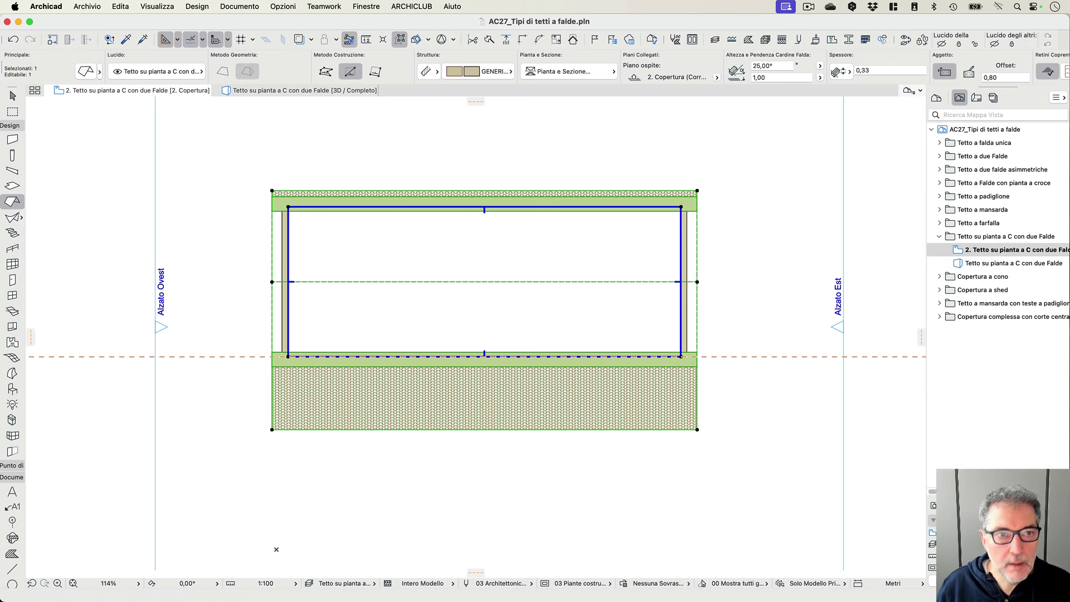
- Show the story below as trace reference and reduce the active story's opacity to see the walls through the roof
{"action": "left_click", "coordinate": [300, 39]}
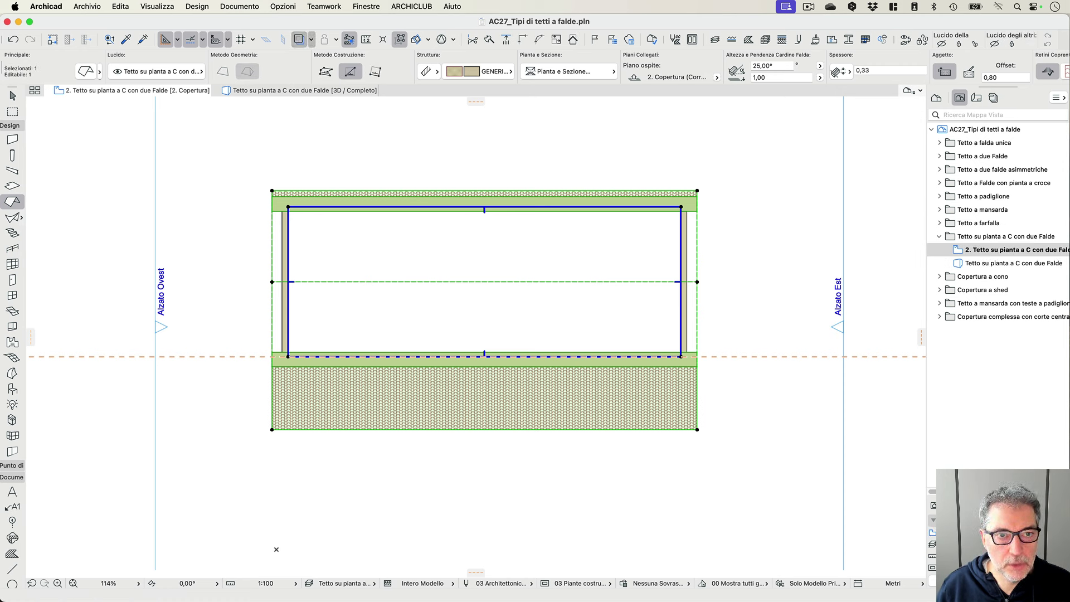
{"action": "left_click", "coordinate": [311, 39]}
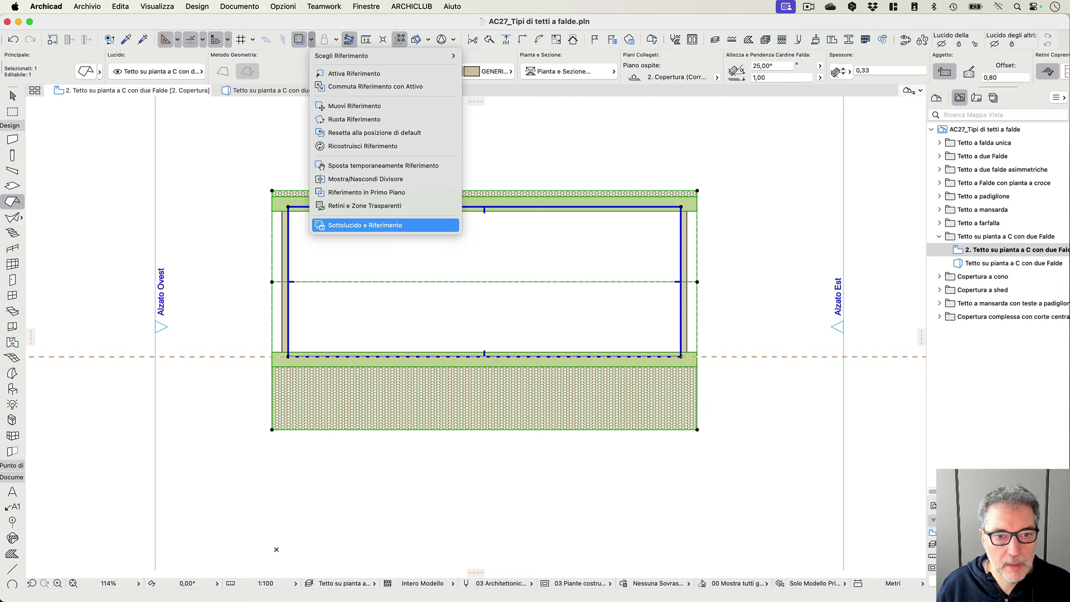
{"action": "left_click", "coordinate": [380, 225]}
{"action": "left_click_drag", "start_coordinate": [602, 371], "coordinate": [796, 155]}
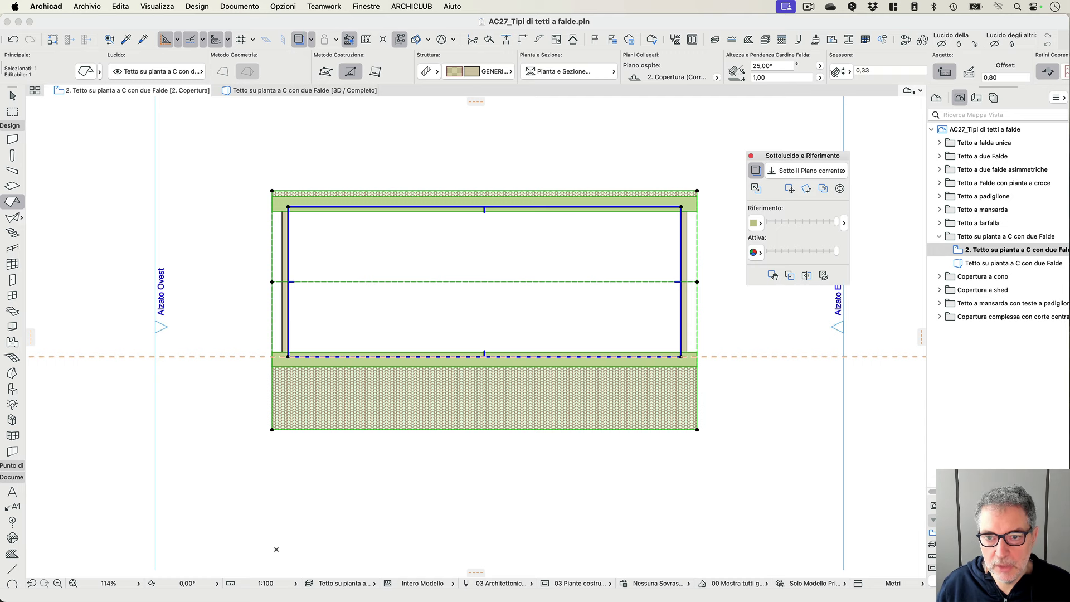
{"action": "left_click", "coordinate": [773, 275]}
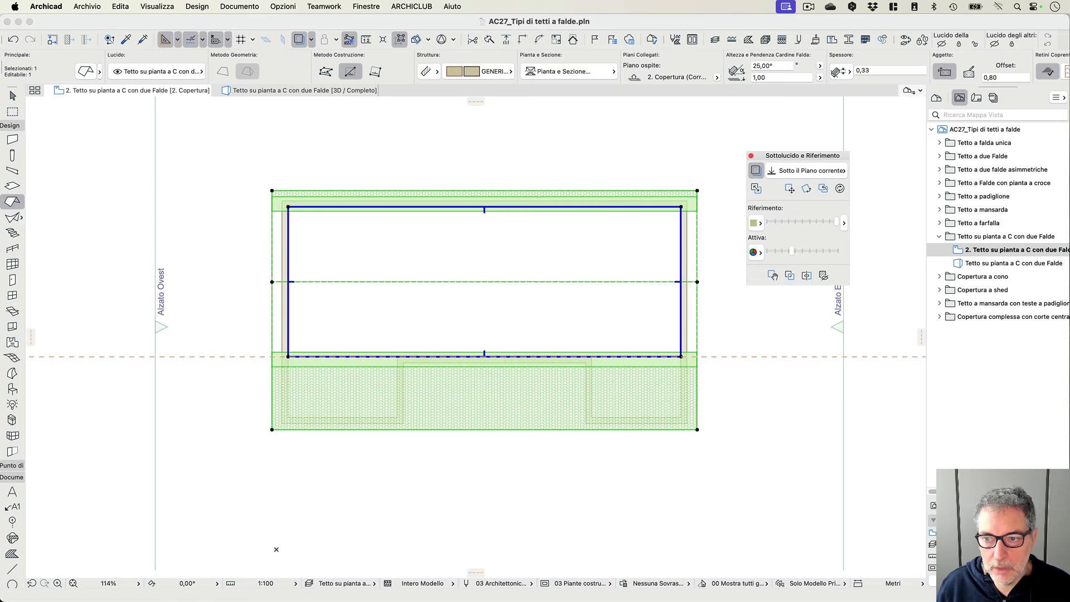
- Subtract a 9,00 wide rectangle from the roof outline over the recess between the wings, starting at the recess wall's outer corner
{"action": "scroll", "coordinate": [500, 448], "scroll_direction": "up", "scroll_amount": 5}
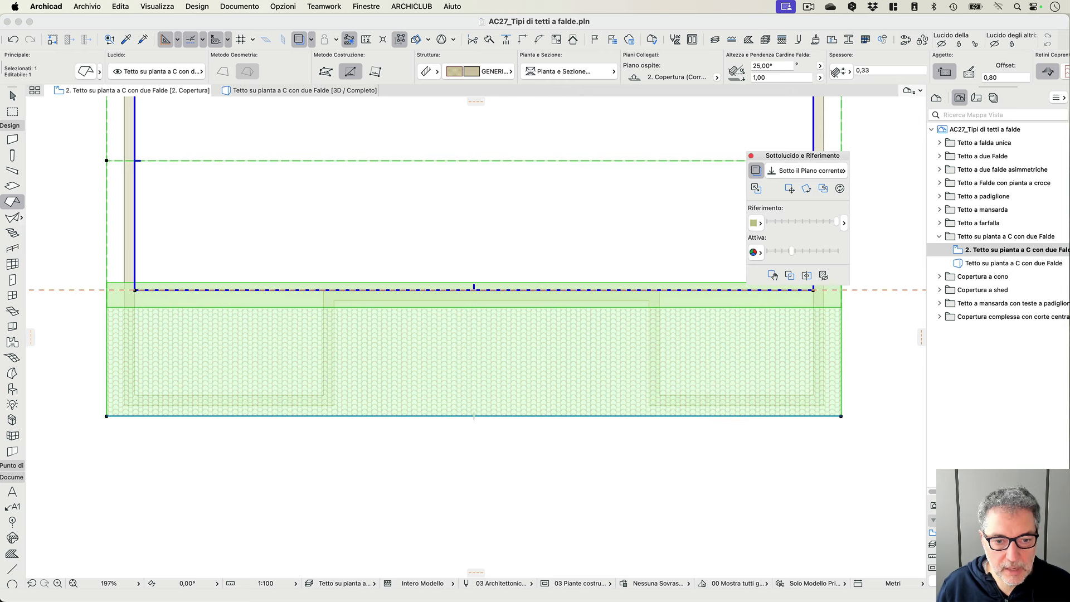
{"action": "left_click", "coordinate": [367, 416]}
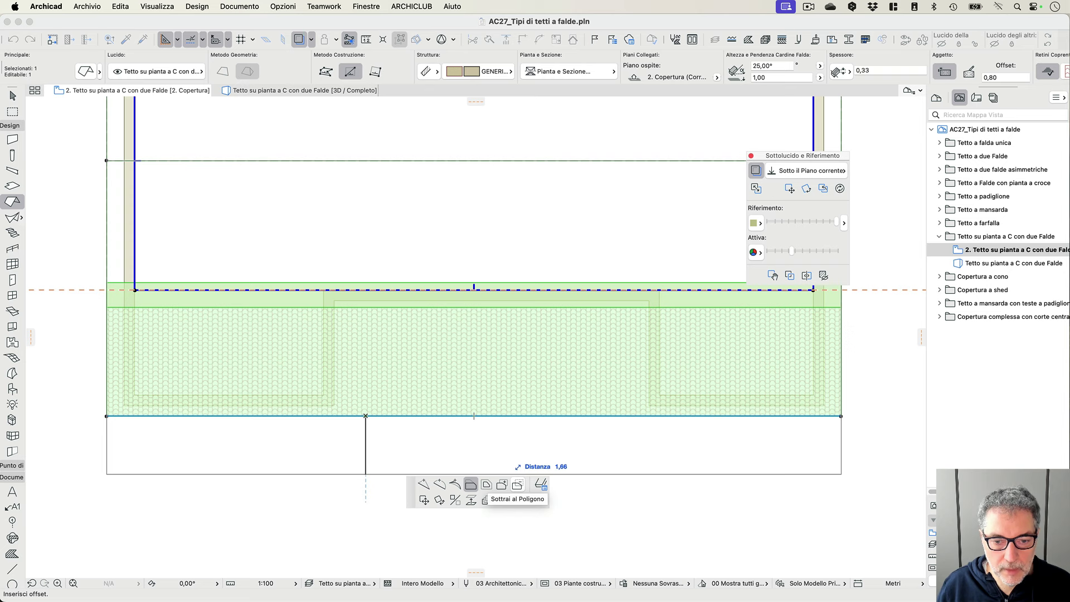
{"action": "left_click", "coordinate": [518, 483]}
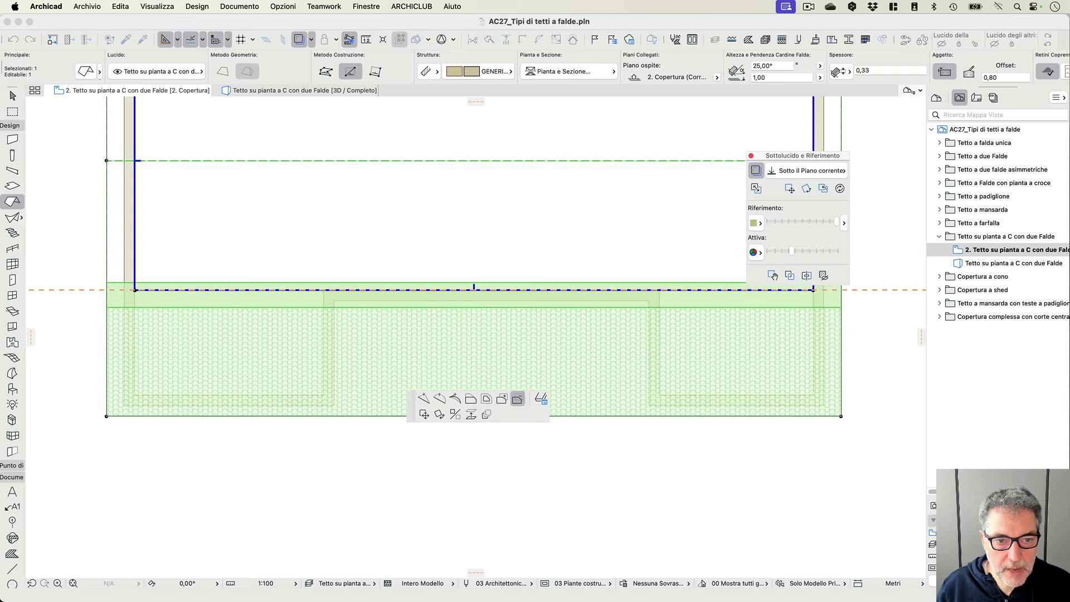
{"action": "left_click", "coordinate": [334, 301]}
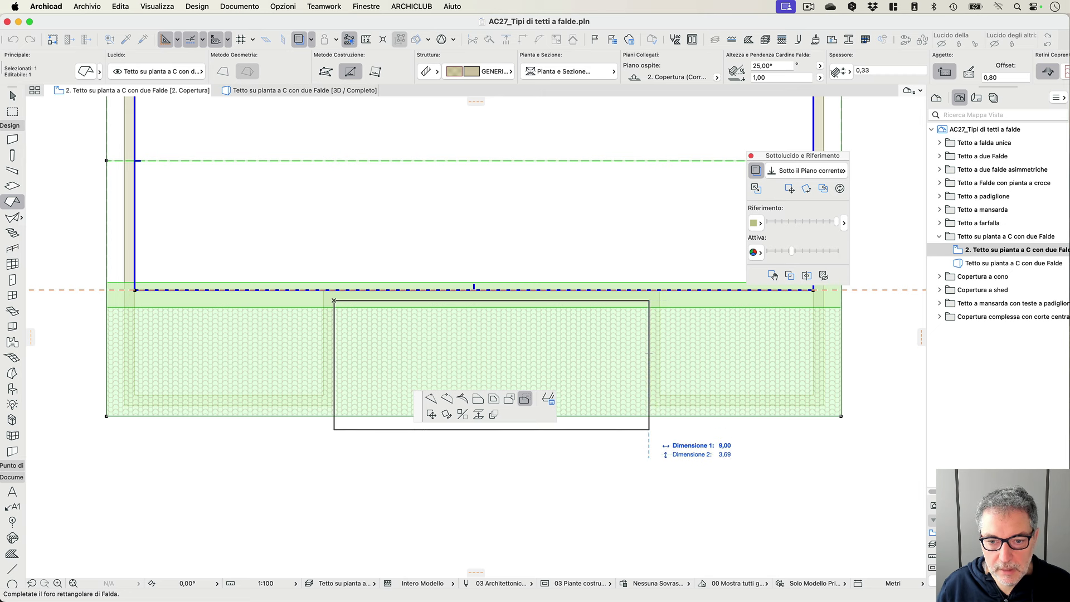
{"action": "left_click", "coordinate": [649, 434]}
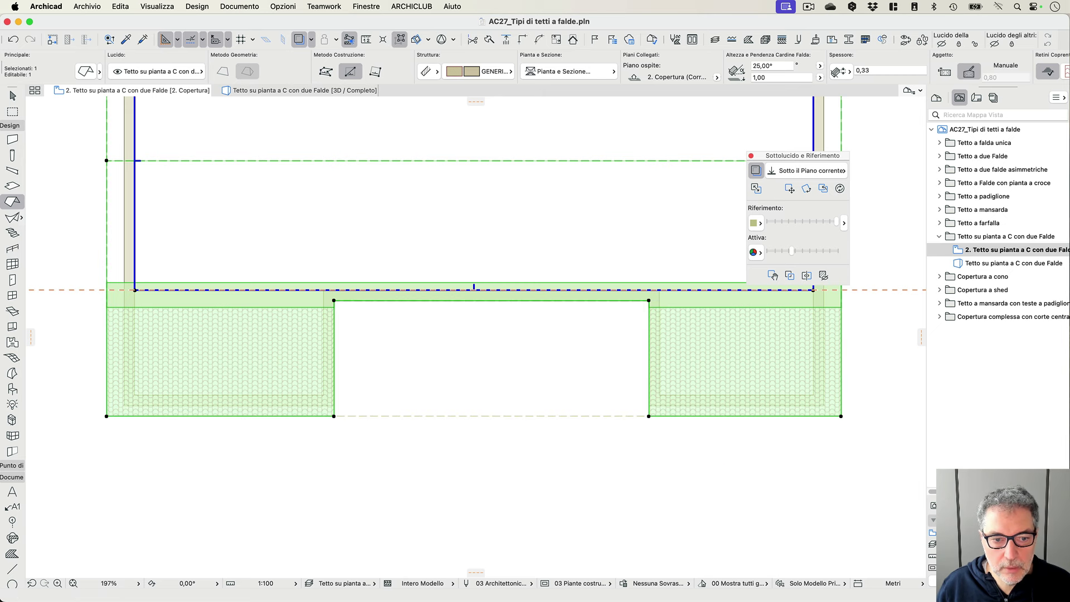
- Offset the roof cutout's left edge and its inner horizontal edge by 0,3 each toward the opening to form overhangs
{"action": "left_click", "coordinate": [335, 380]}
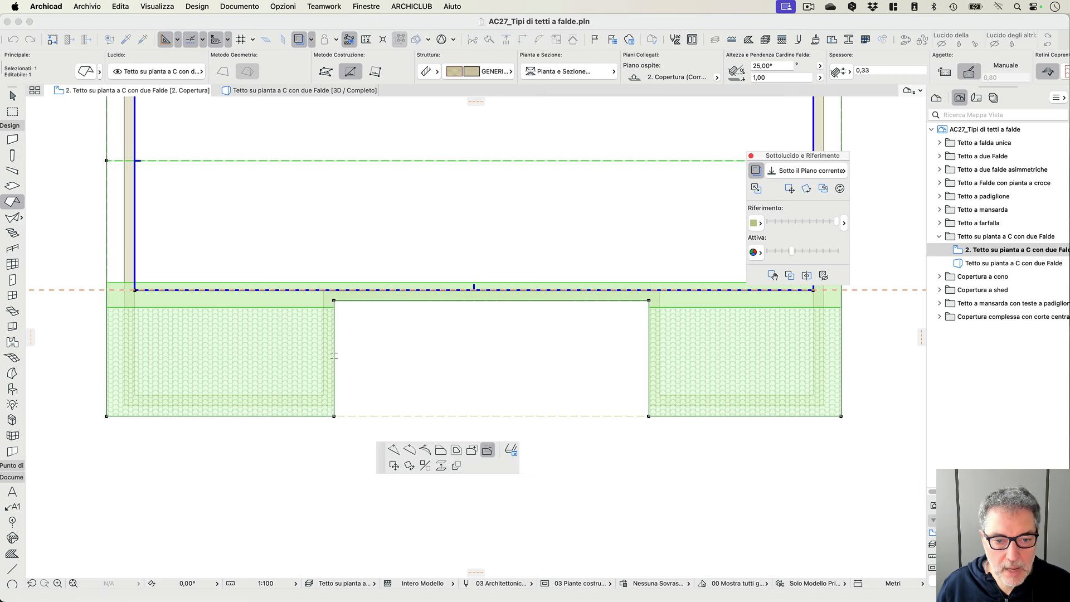
{"action": "left_click", "coordinate": [441, 449]}
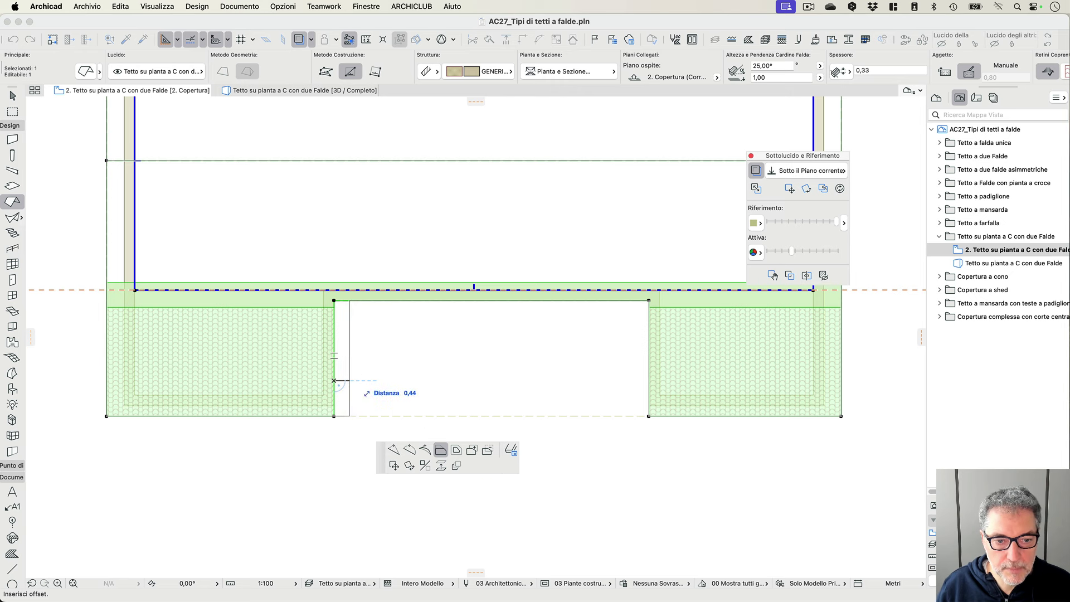
{"action": "type", "text": "0,3"}
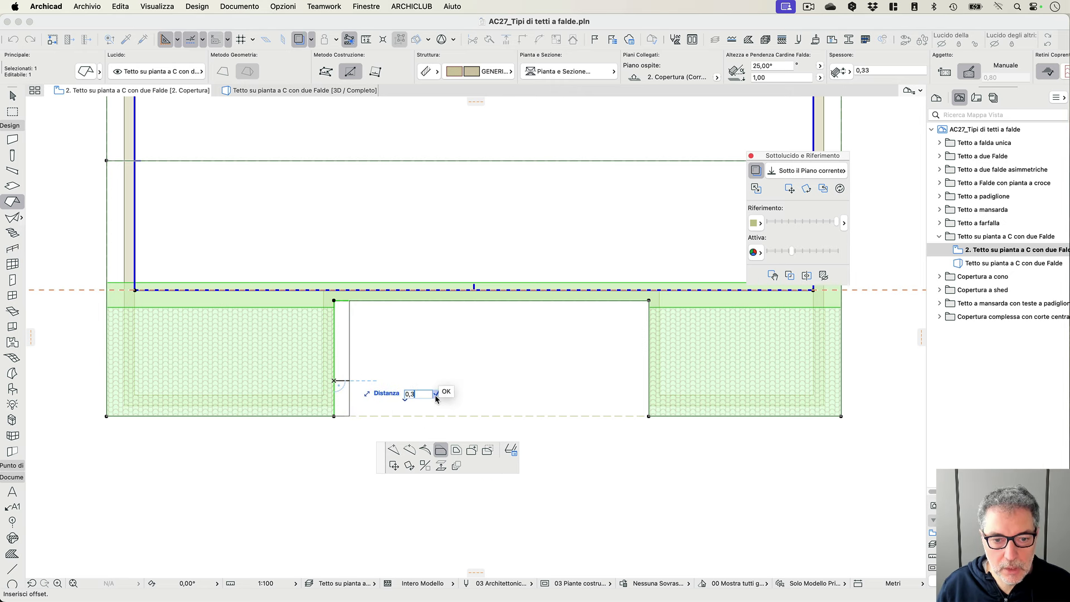
{"action": "key", "text": "Return"}
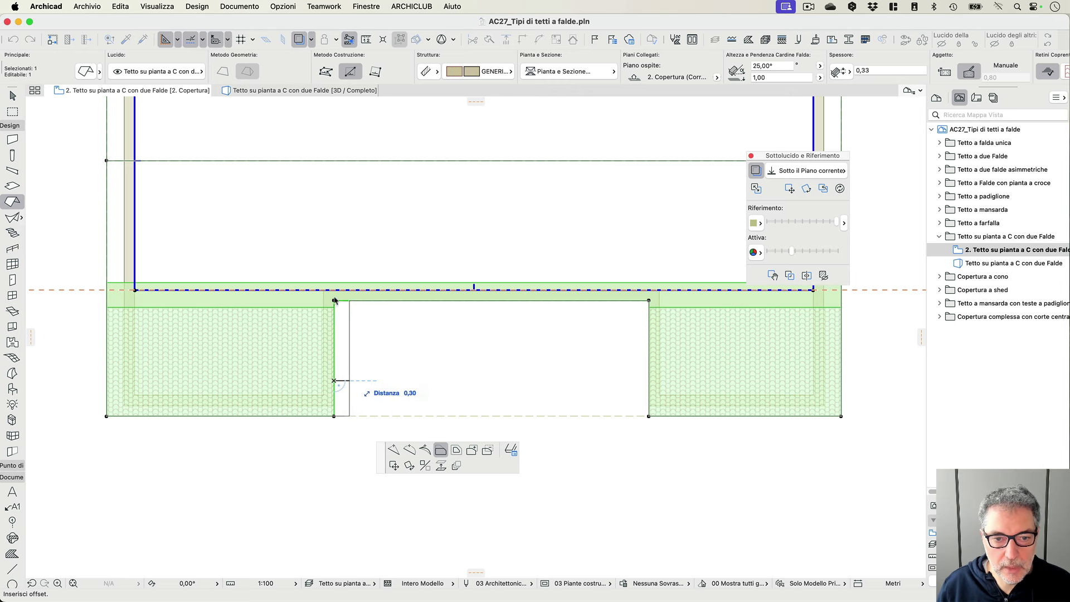
{"action": "left_click", "coordinate": [358, 301]}
{"action": "type", "text": "0,3"}
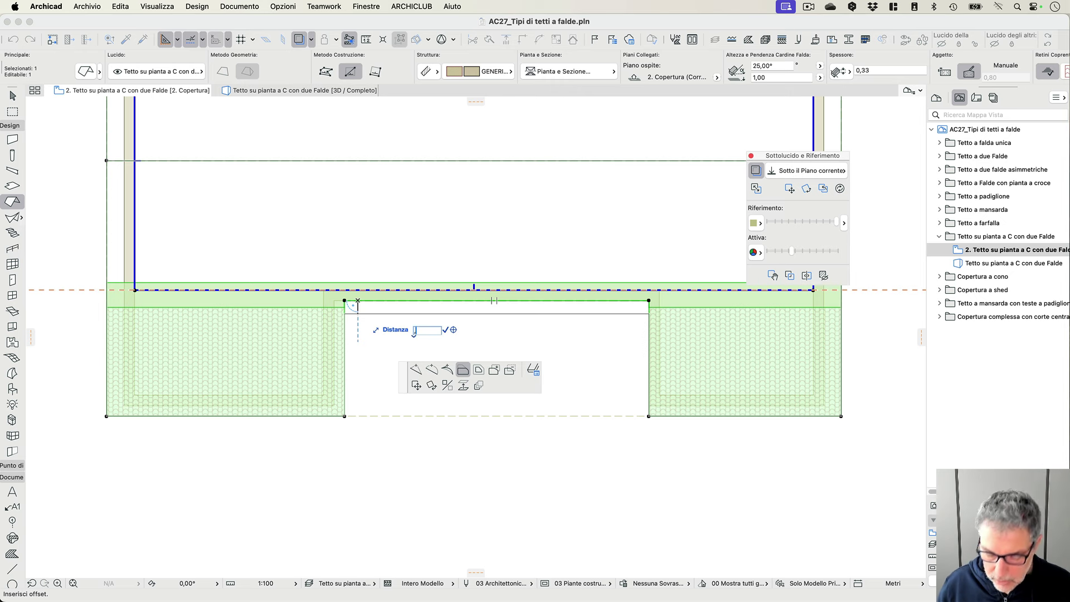
{"action": "key", "text": "Return"}
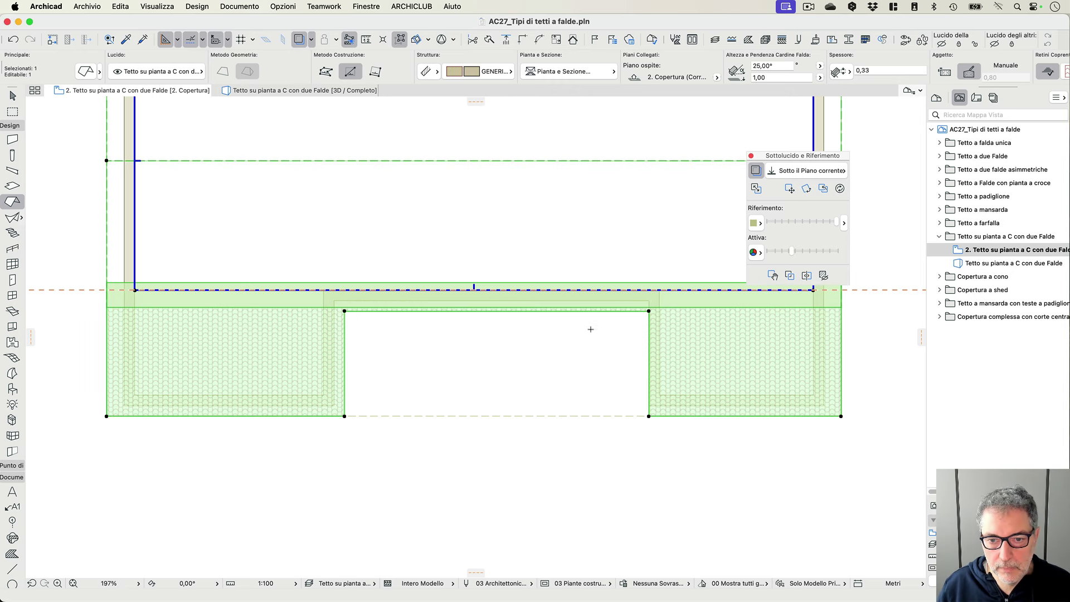
- Offset the roof cutout's remaining side edge by 0,3 toward the opening to form its overhang, and view the result in 3D
{"action": "left_click", "coordinate": [645, 336]}
{"action": "type", "text": "3"}
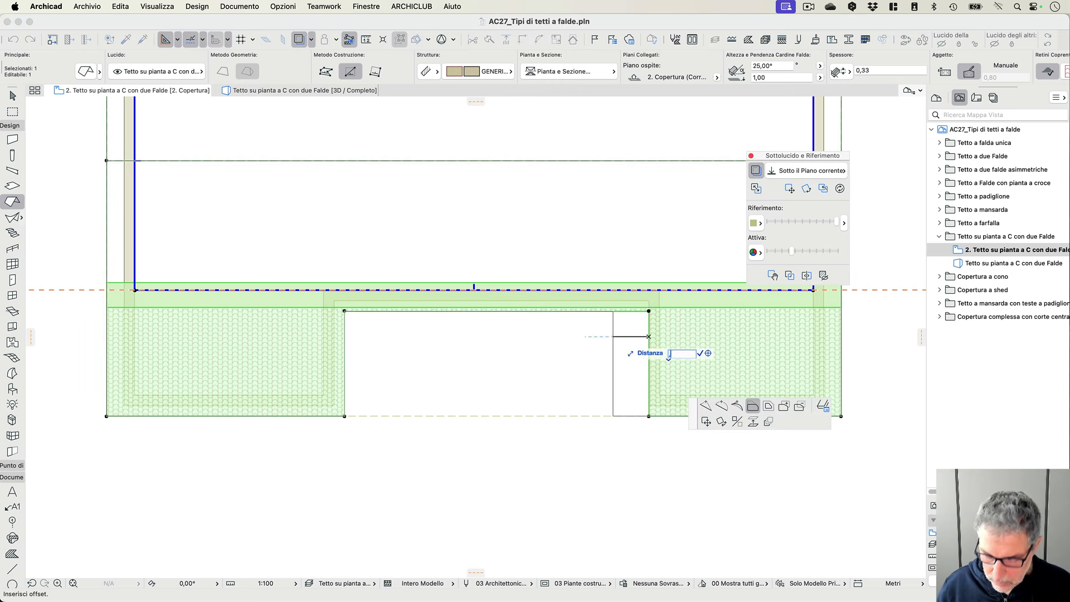
{"action": "key", "text": "Return"}
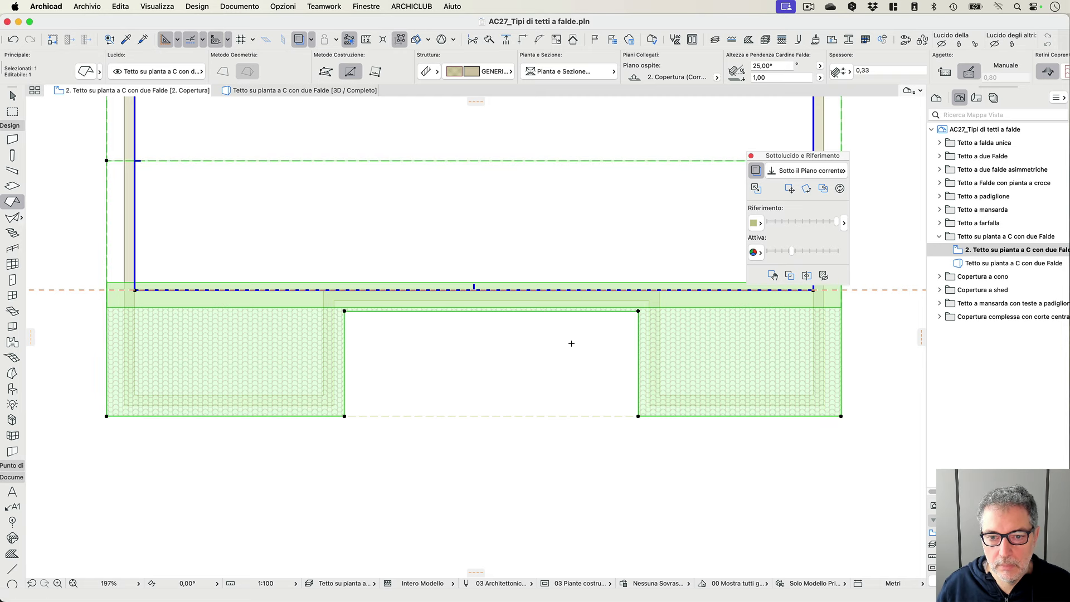
{"action": "key", "text": "Escape"}
{"action": "scroll", "coordinate": [467, 354], "scroll_direction": "down", "scroll_amount": 3}
{"action": "key", "text": "F3"}
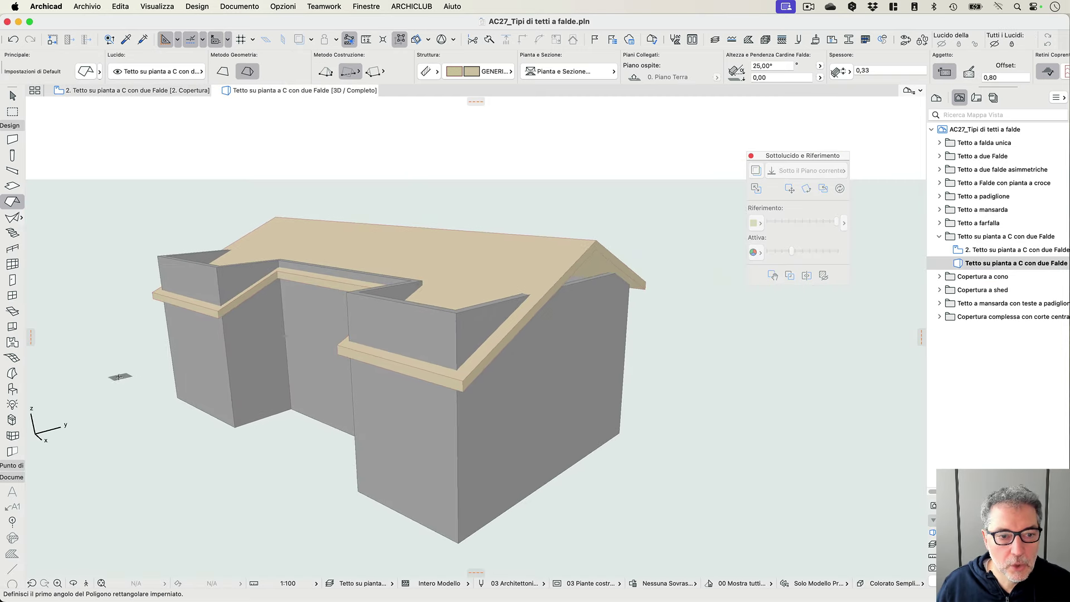
- Select all the walls of the C-shaped building and stretch their height to above the roof ridge
{"action": "left_click_drag", "start_coordinate": [123, 368], "coordinate": [707, 528]}
{"action": "left_click", "coordinate": [601, 258], "text": "shift"}
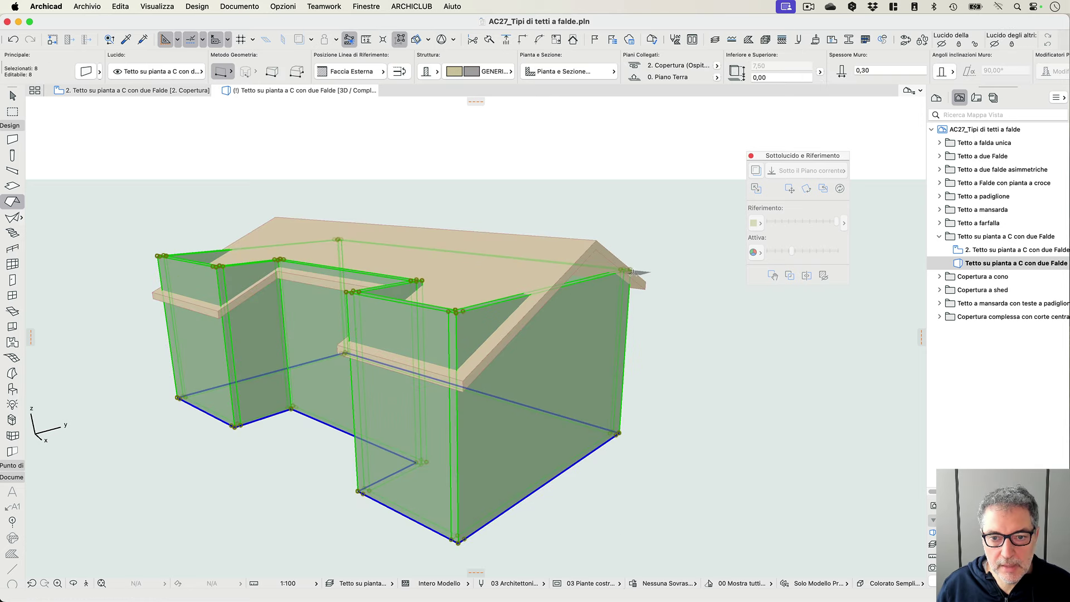
{"action": "left_click", "coordinate": [627, 270]}
{"action": "left_click", "coordinate": [692, 185]}
{"action": "left_click", "coordinate": [697, 215]}
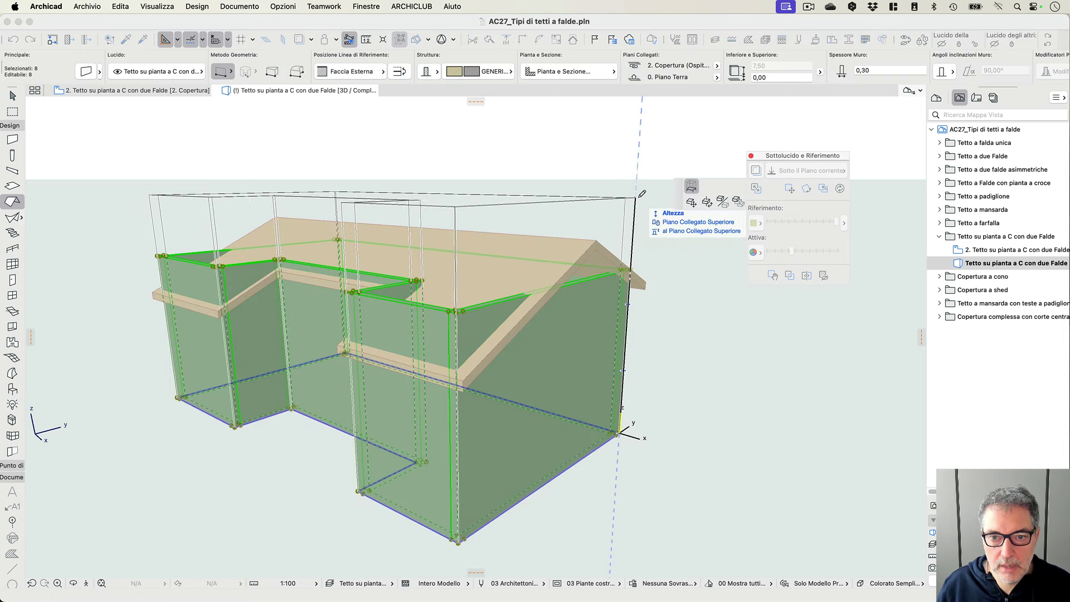
- Crop the raised walls to the two-pitch roof, and inspect the building from the wing side and the gable end
{"action": "left_click", "coordinate": [597, 252]}
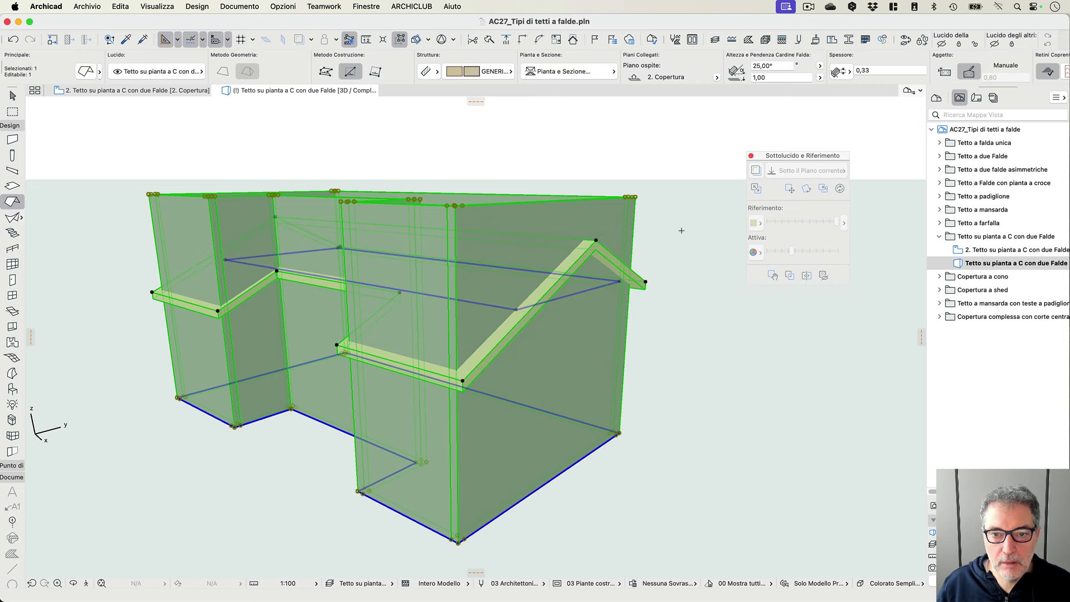
{"action": "right_click", "coordinate": [664, 173]}
{"action": "mouse_move", "coordinate": [808, 284]}
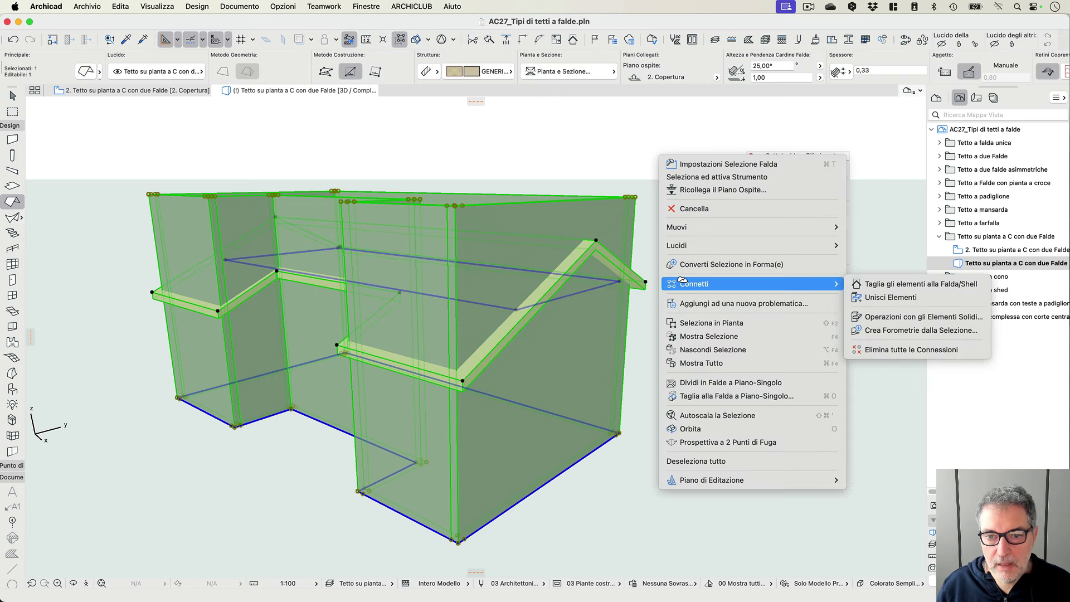
{"action": "left_click", "coordinate": [878, 285]}
{"action": "left_click", "coordinate": [594, 257]}
{"action": "key", "text": "Escape"}
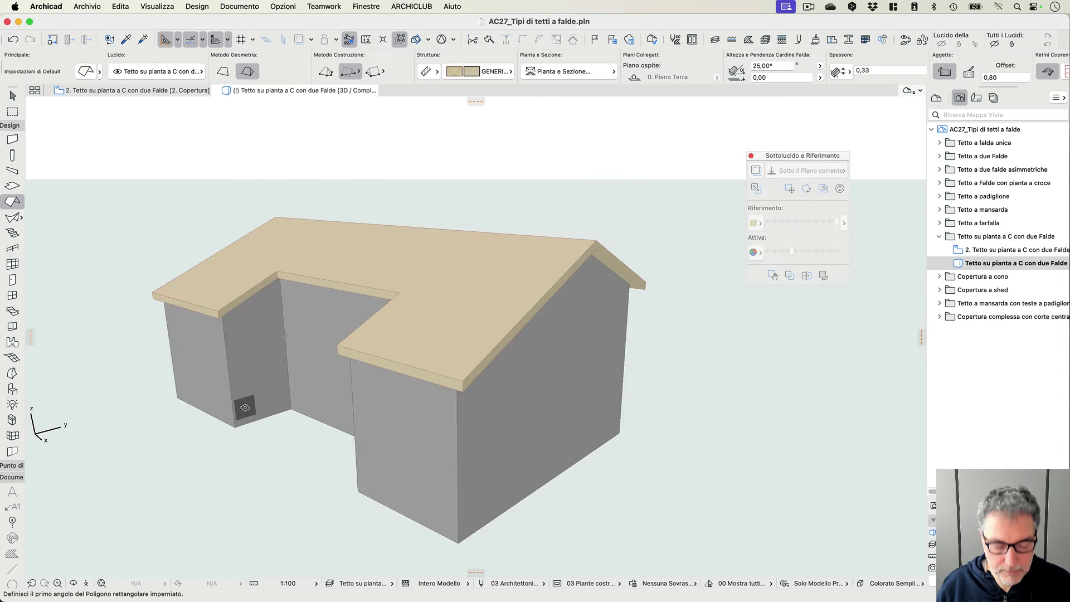
{"action": "scroll", "coordinate": [245, 407], "scroll_direction": "up", "scroll_amount": 5}
{"action": "middle_click_drag", "start_coordinate": [528, 384], "coordinate": [544, 334], "text": "shift"}
{"action": "scroll", "coordinate": [559, 392], "scroll_direction": "down", "scroll_amount": 4}
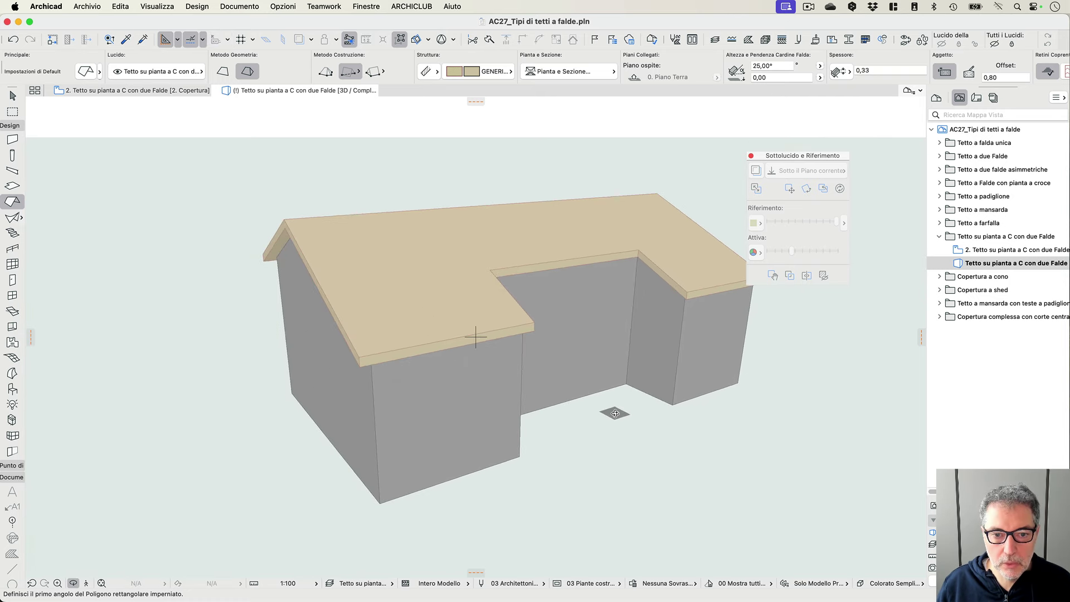
{"action": "middle_click_drag", "start_coordinate": [490, 437], "coordinate": [767, 413], "text": "shift"}
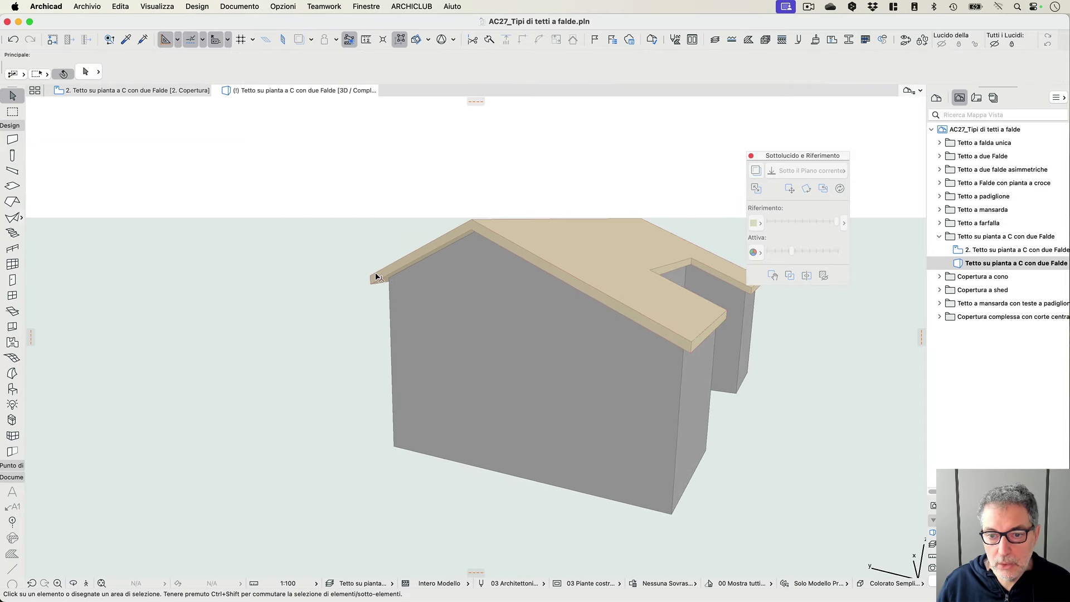
{"action": "key", "text": "Escape"}
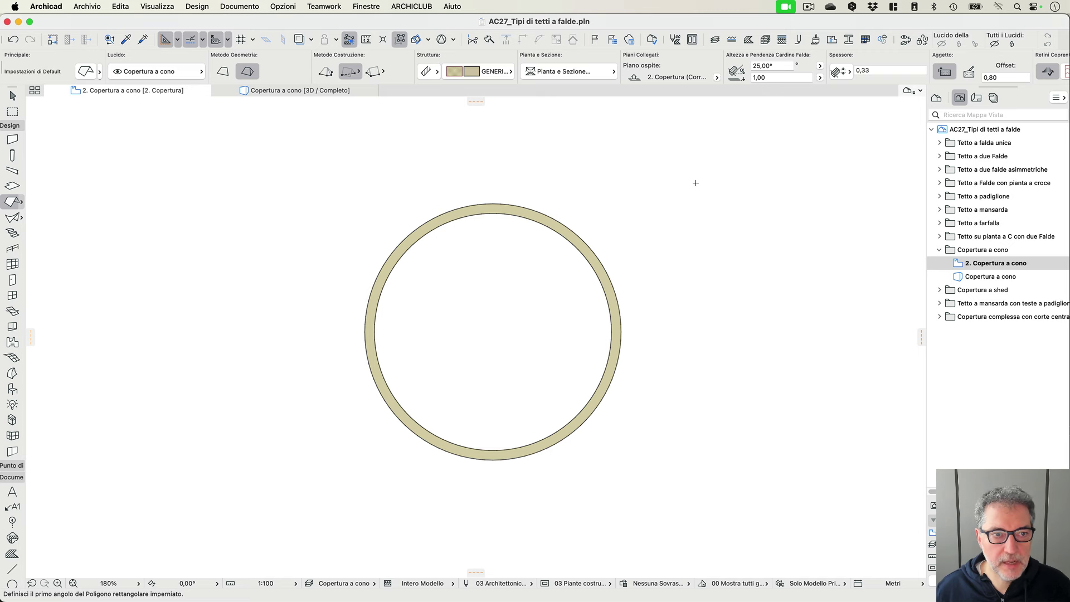
- Set the default roof's curve resolution to 12 segments per circle
{"action": "left_click", "coordinate": [85, 71]}
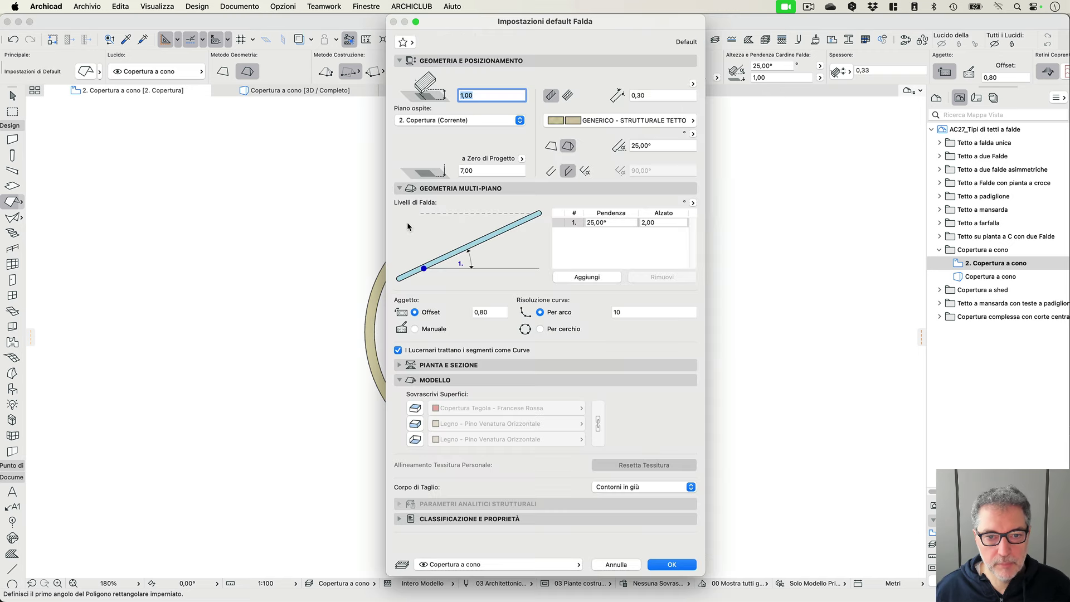
{"action": "left_click", "coordinate": [423, 268]}
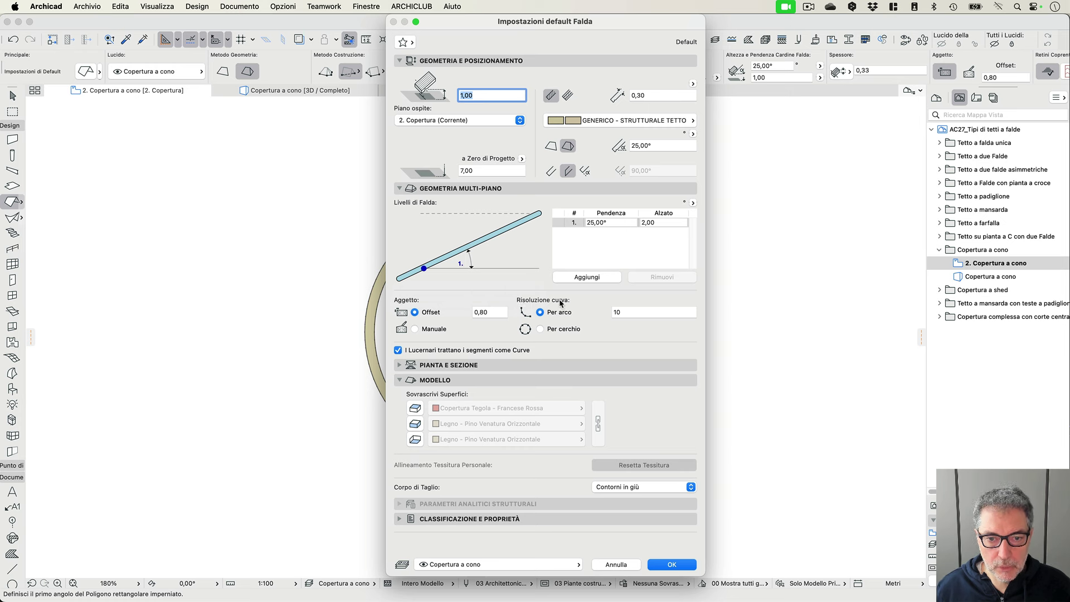
{"action": "left_click", "coordinate": [540, 330]}
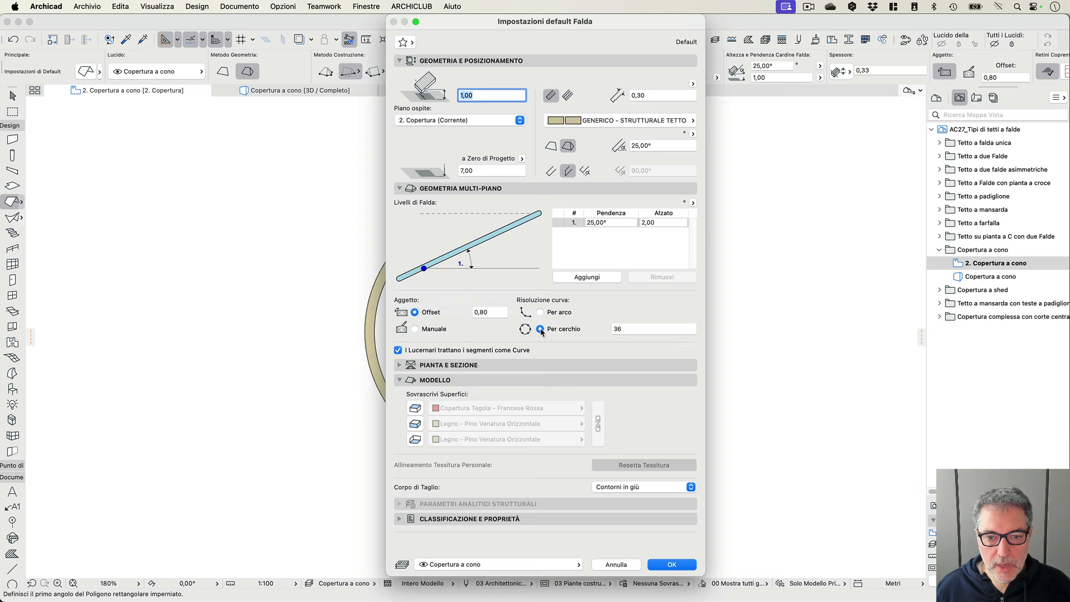
{"action": "double_click", "coordinate": [621, 329]}
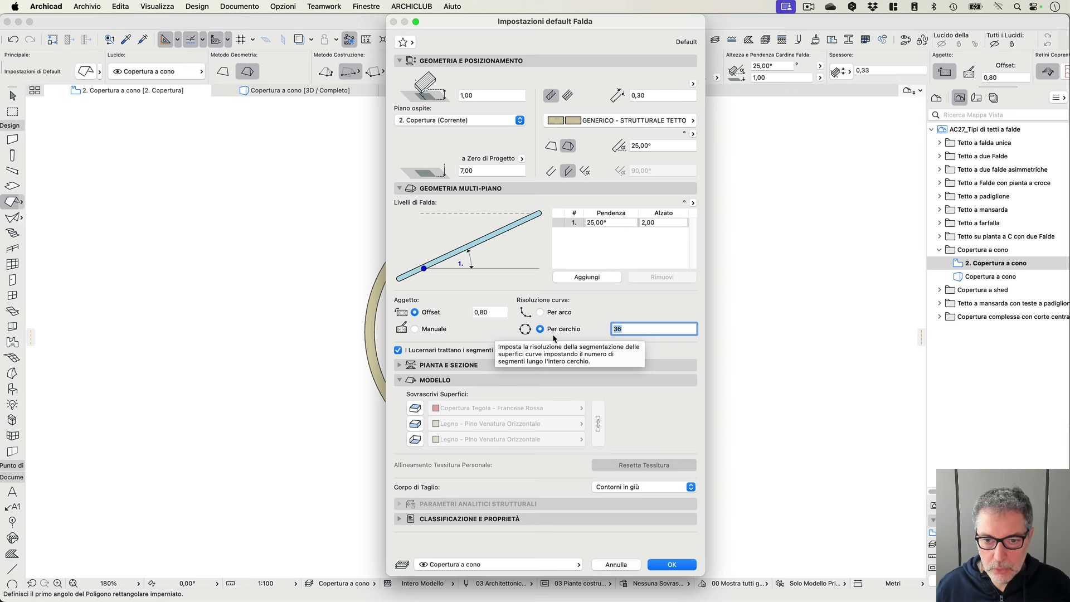
{"action": "type", "text": "12"}
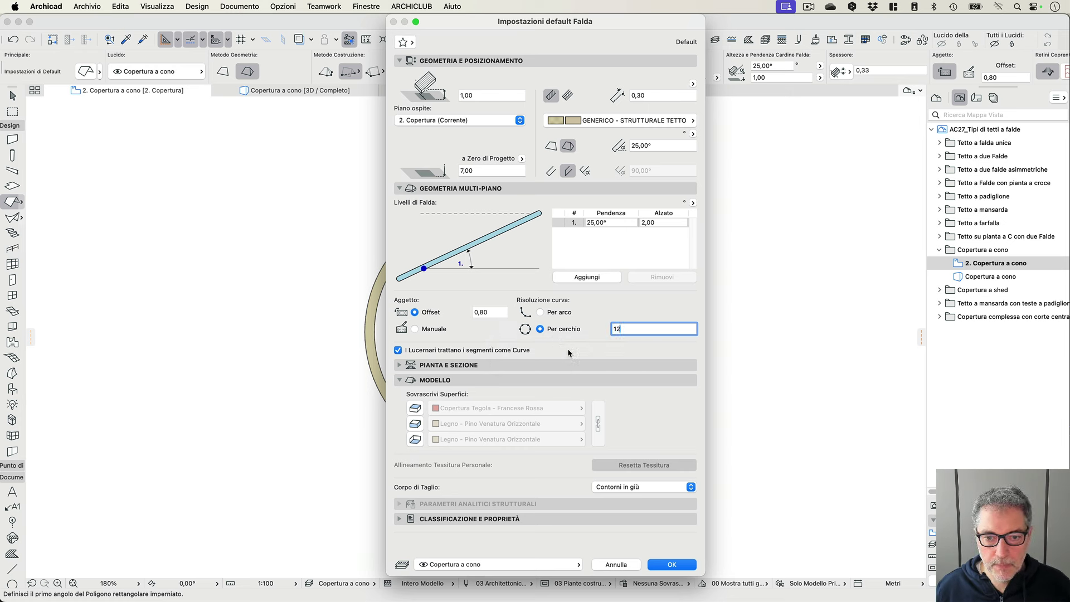
{"action": "left_click", "coordinate": [669, 564]}
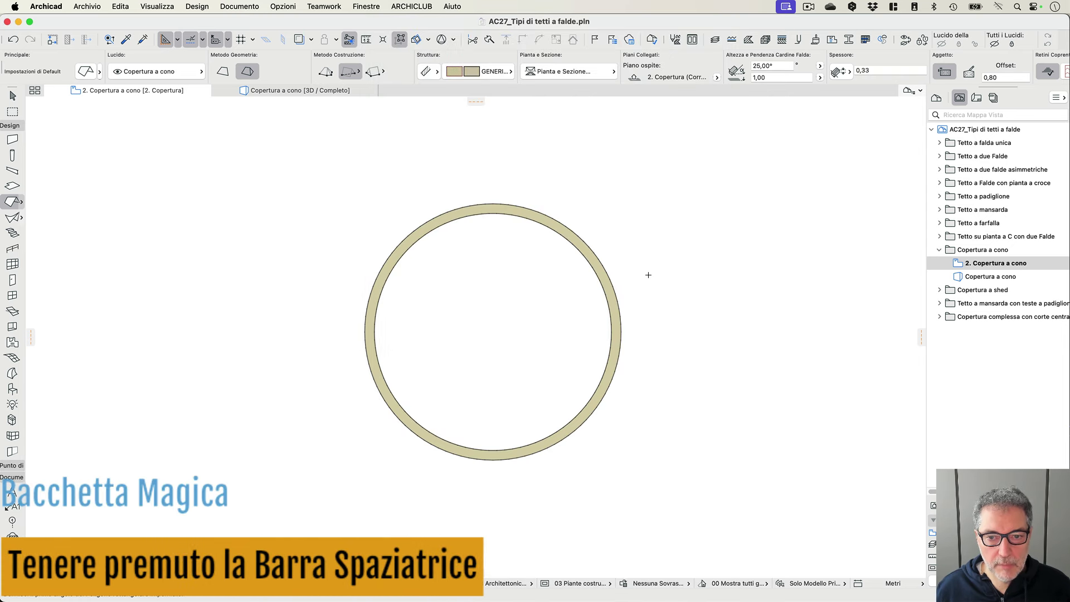
- Create a multi-plane conical roof from the circular wall with the Magic Wand, and view it in 3D
{"action": "key", "text": "space"}
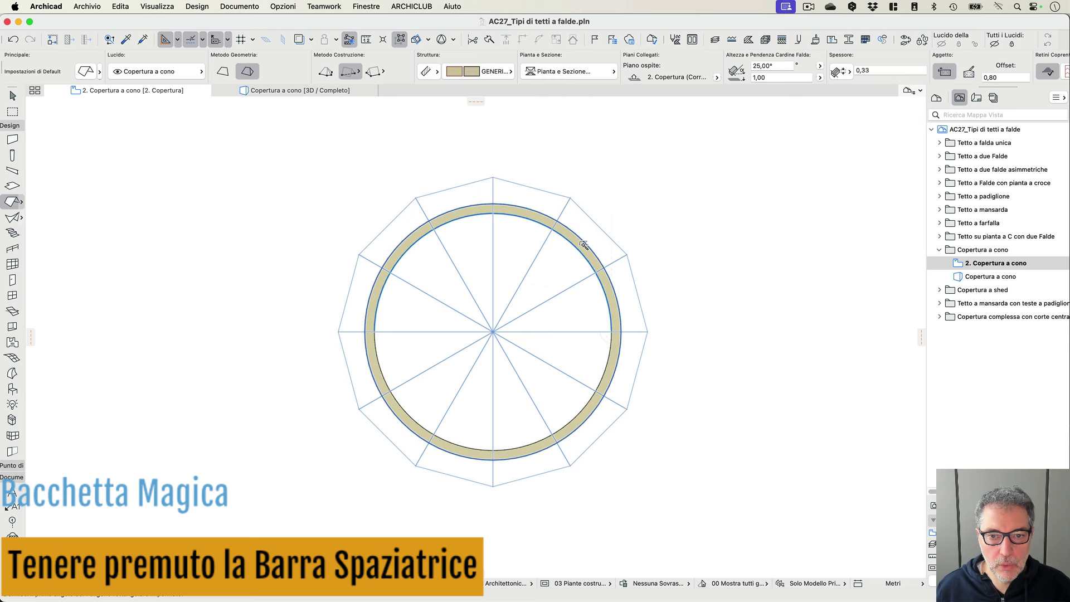
{"action": "left_click", "coordinate": [542, 274]}
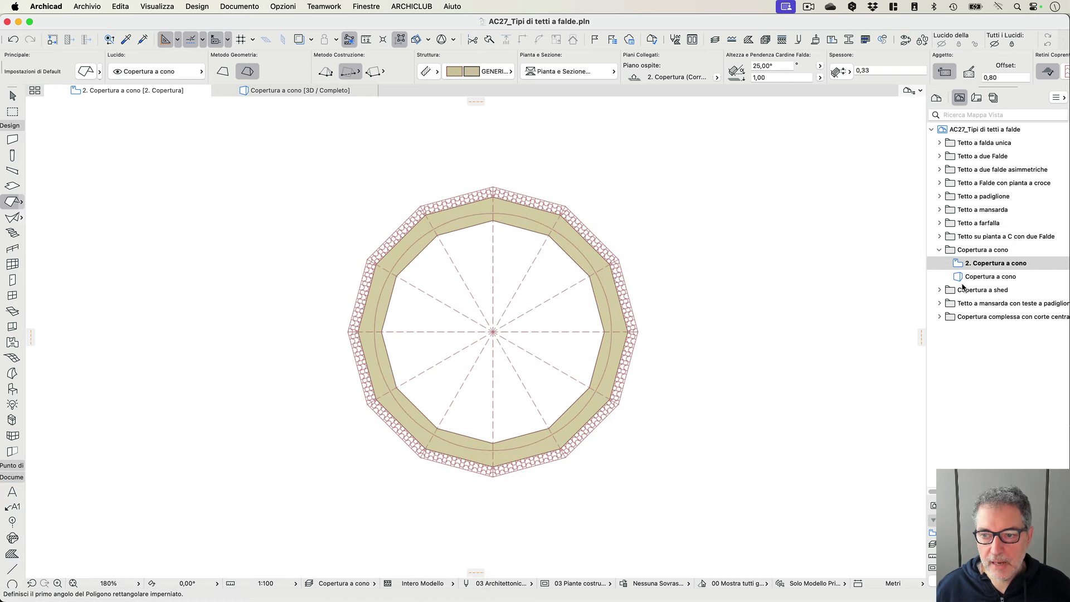
{"action": "left_click", "coordinate": [964, 279]}
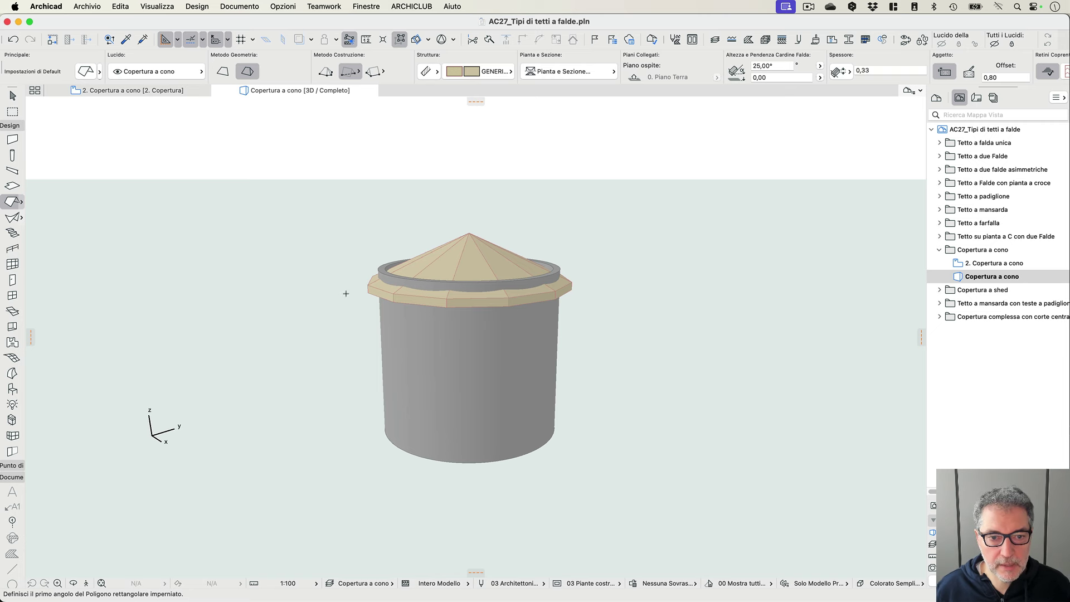
- Crop the circular wall to the conical roof using the currently selected roof, deleting the part above it
{"action": "left_click", "coordinate": [391, 290], "text": "shift"}
{"action": "right_click", "coordinate": [606, 222]}
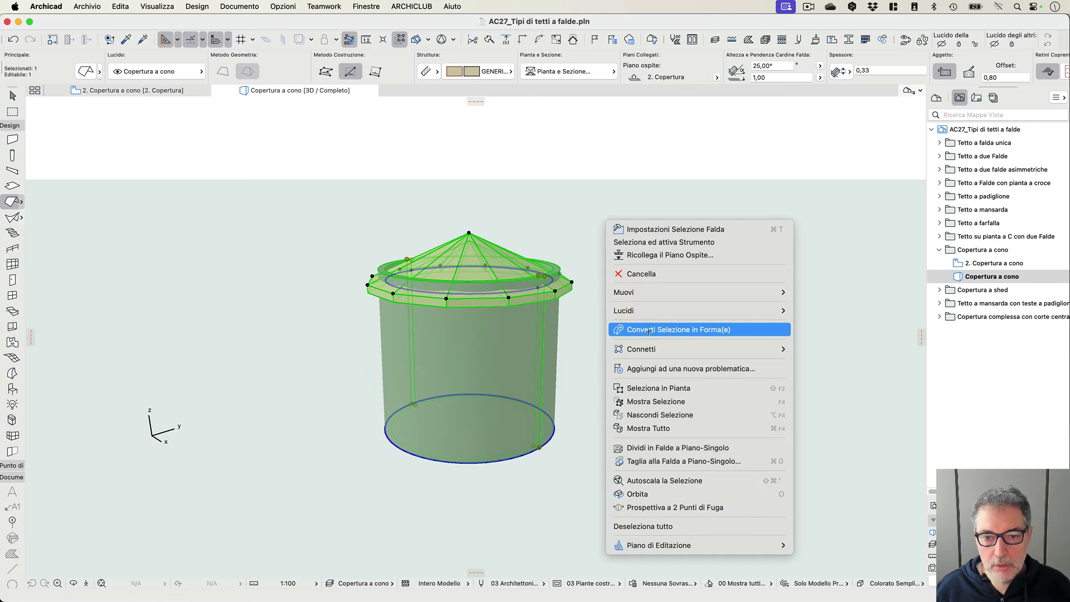
{"action": "mouse_move", "coordinate": [641, 349]}
{"action": "left_click", "coordinate": [806, 350]}
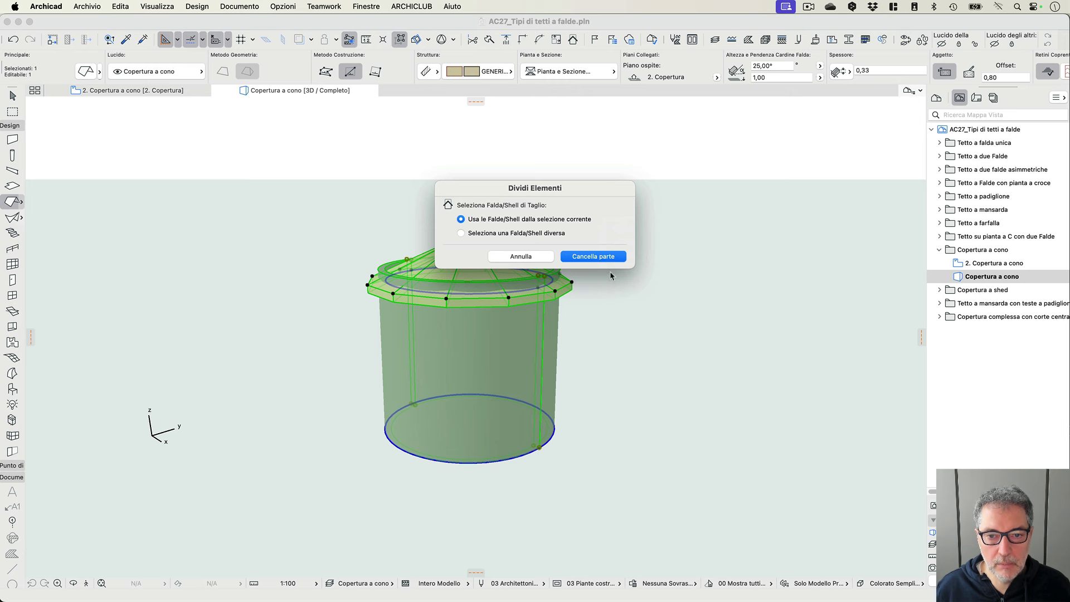
{"action": "left_click", "coordinate": [597, 257]}
{"action": "key", "text": "Escape"}
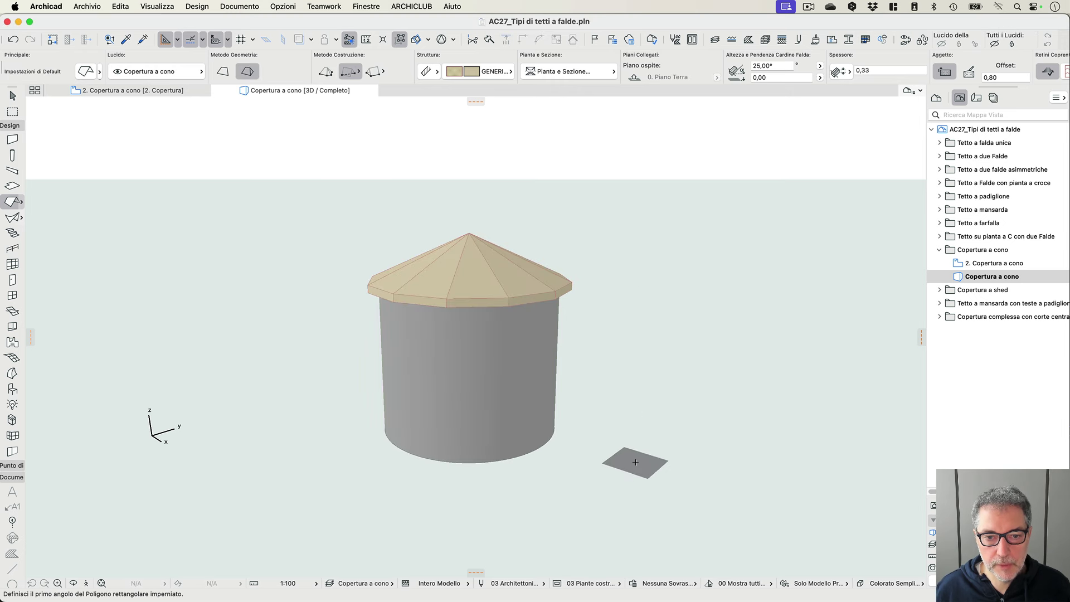
- Set the conical roof's curve resolution to 8 segments per circle
{"action": "key", "text": "shift"}
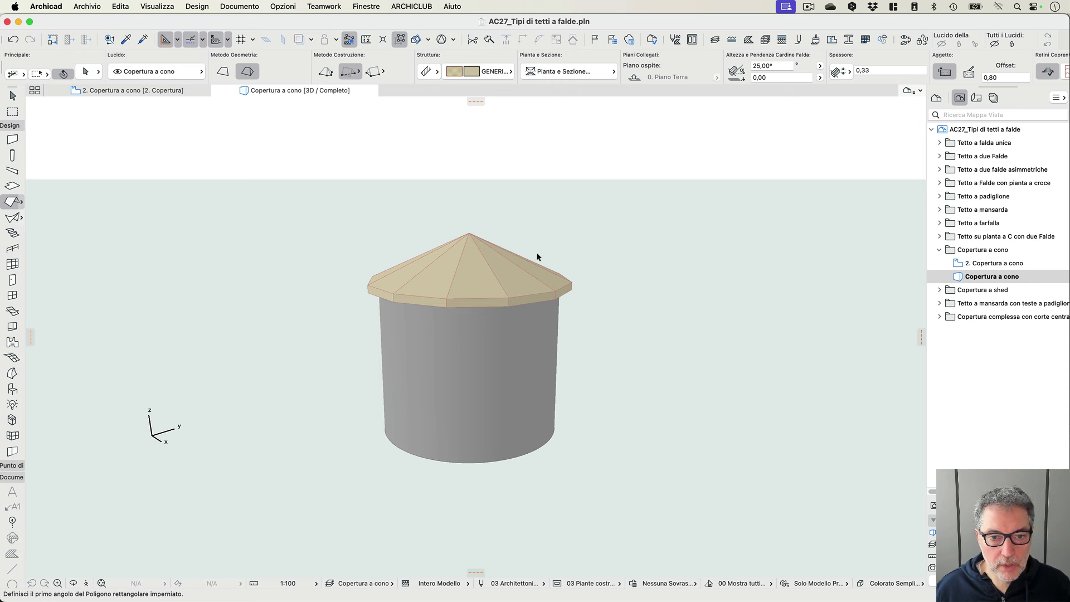
{"action": "left_click", "coordinate": [495, 284], "text": "shift"}
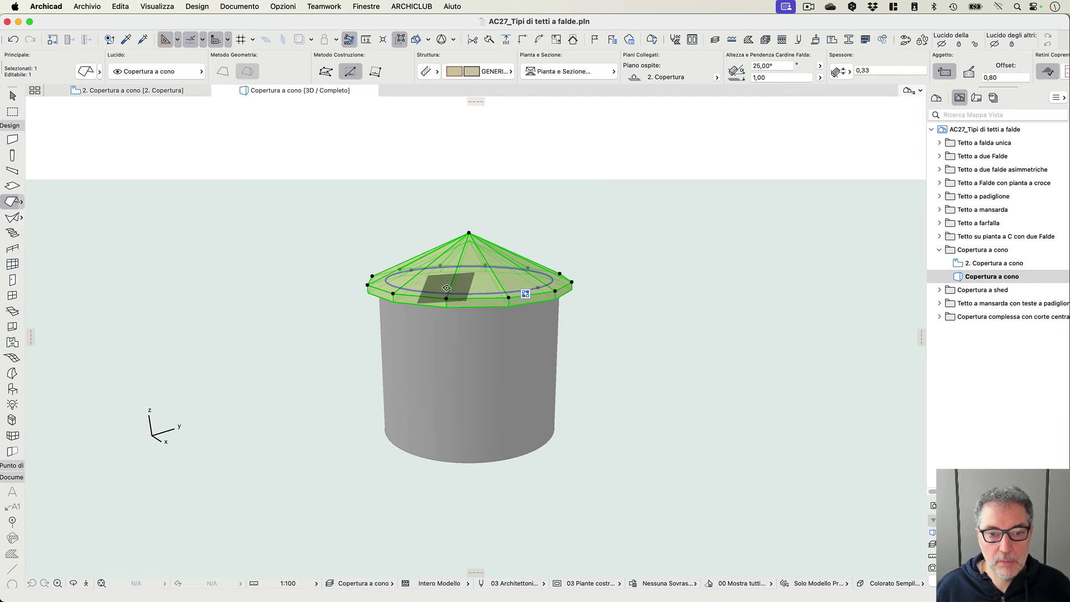
{"action": "key", "text": "super+t"}
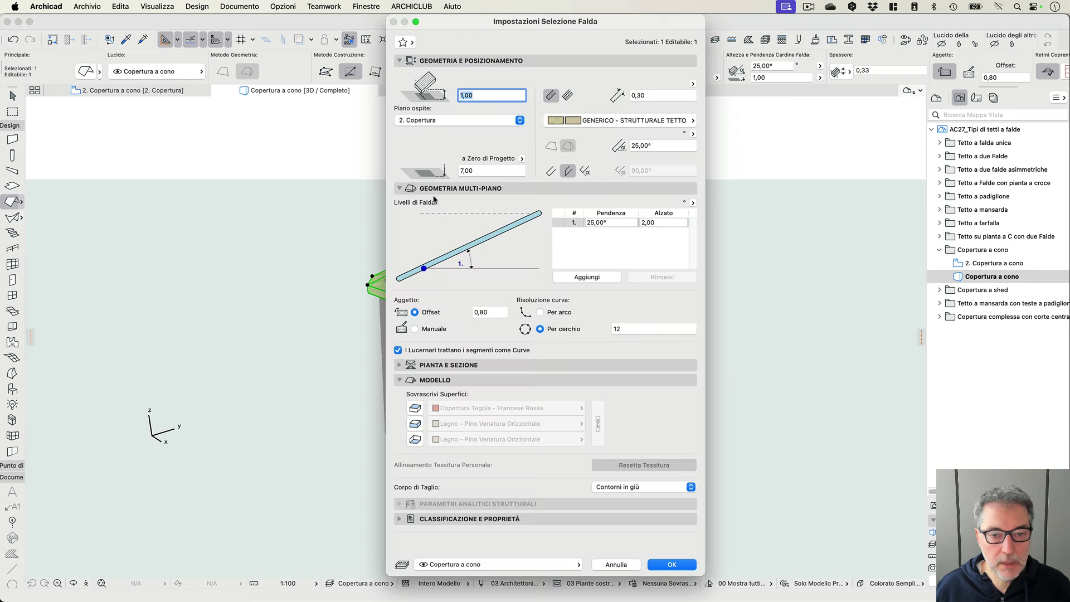
{"action": "double_click", "coordinate": [626, 328]}
{"action": "type", "text": "8"}
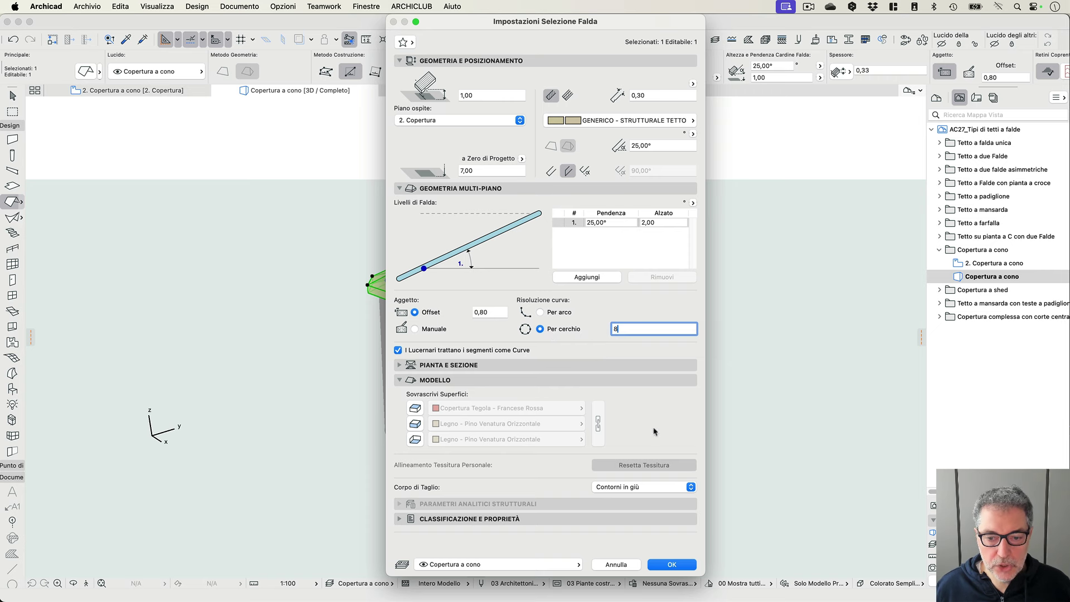
{"action": "left_click", "coordinate": [667, 564]}
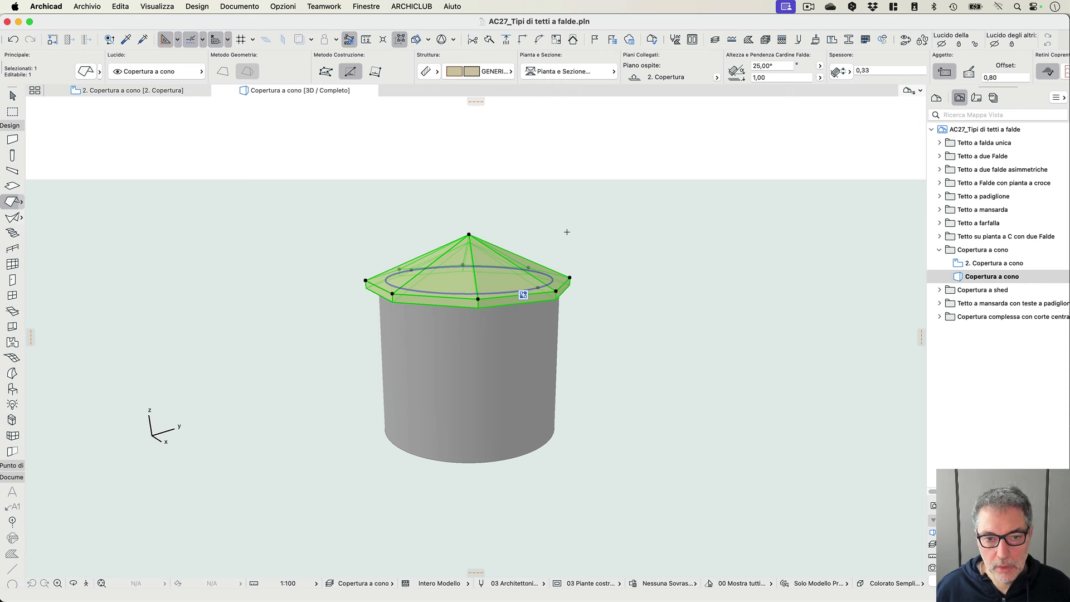
{"action": "key", "text": "Escape"}
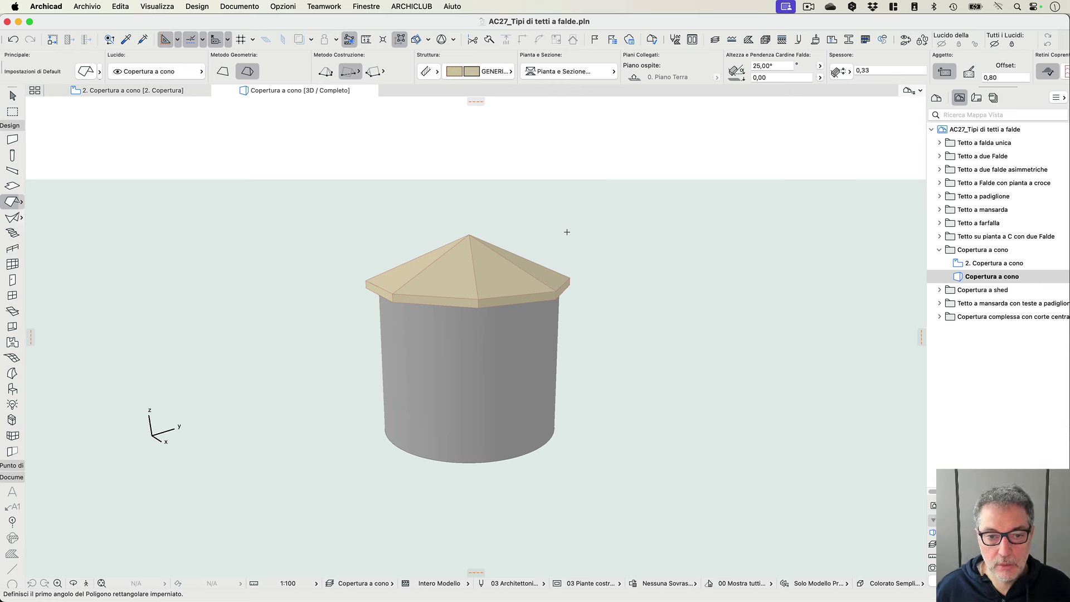
- Delete the conical roof from the circular building and return to the Copertura floor plan
{"action": "left_click", "coordinate": [491, 245], "text": "shift"}
{"action": "key", "text": "Delete"}
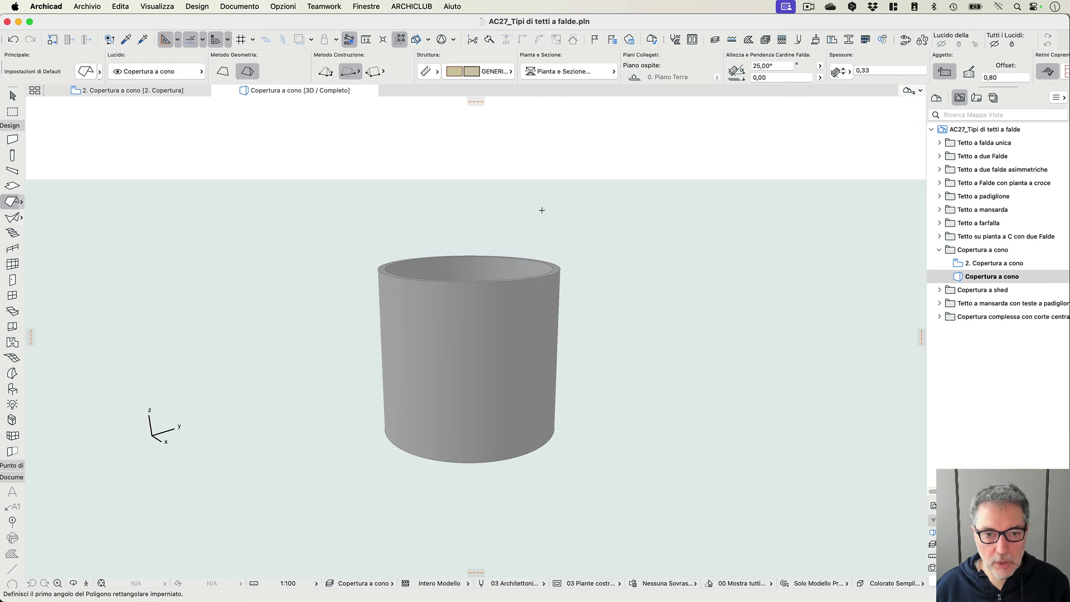
{"action": "left_click", "coordinate": [172, 91]}
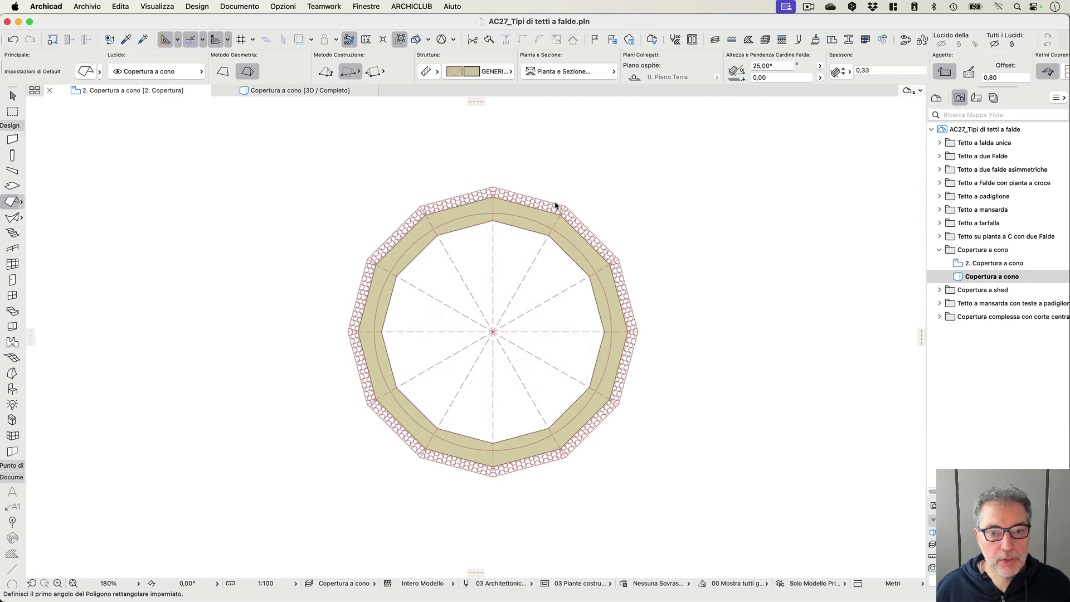
- Create a revolved shell centred on the circular wall with a 4.6 m radius and a full 360° revolution
{"action": "left_click", "coordinate": [12, 217]}
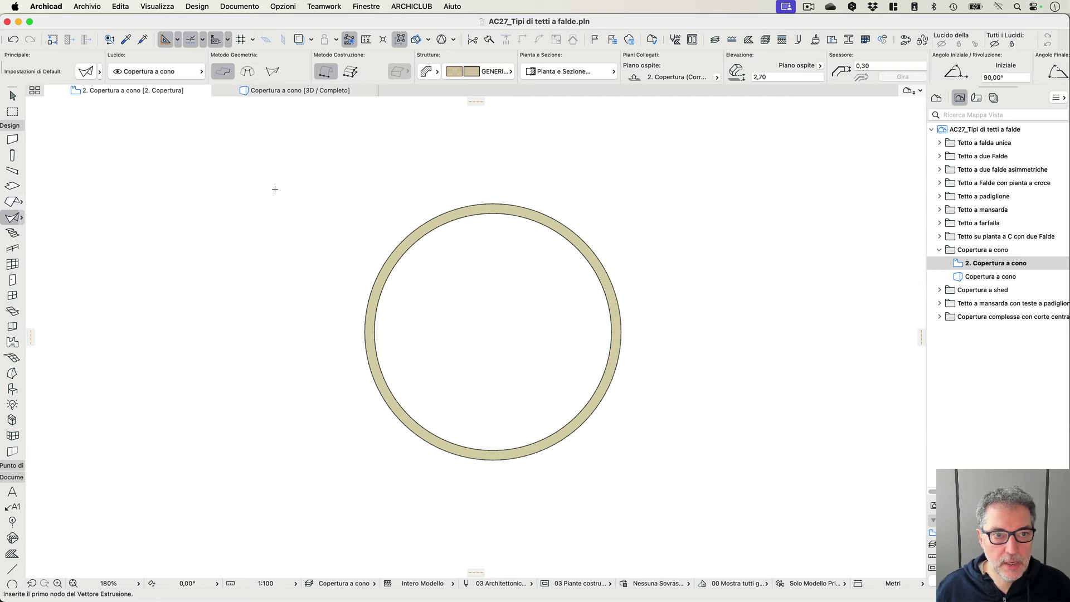
{"action": "left_click", "coordinate": [245, 72]}
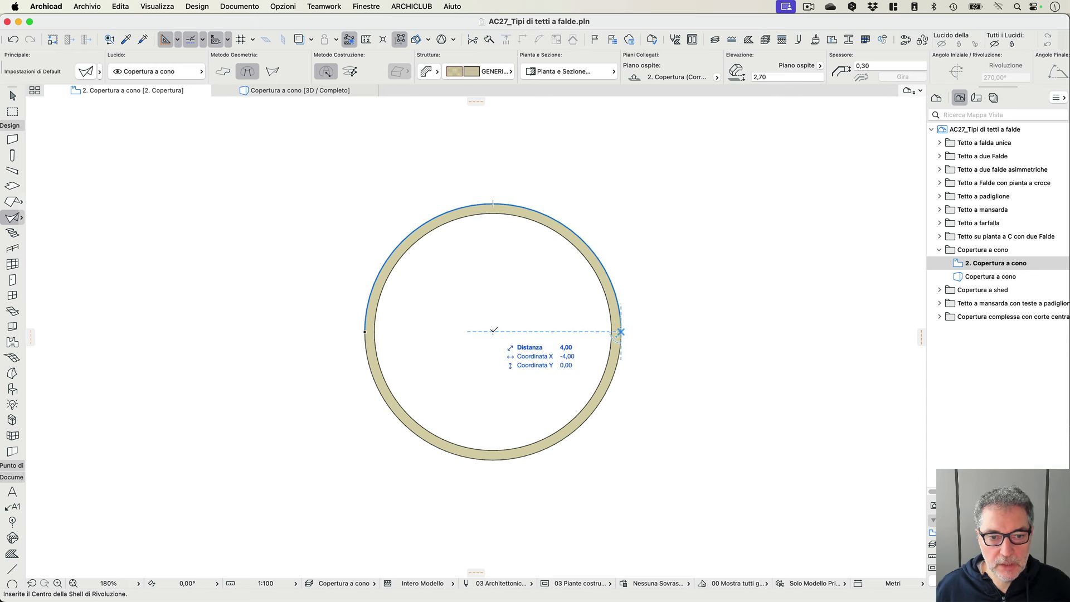
{"action": "left_click", "coordinate": [492, 332]}
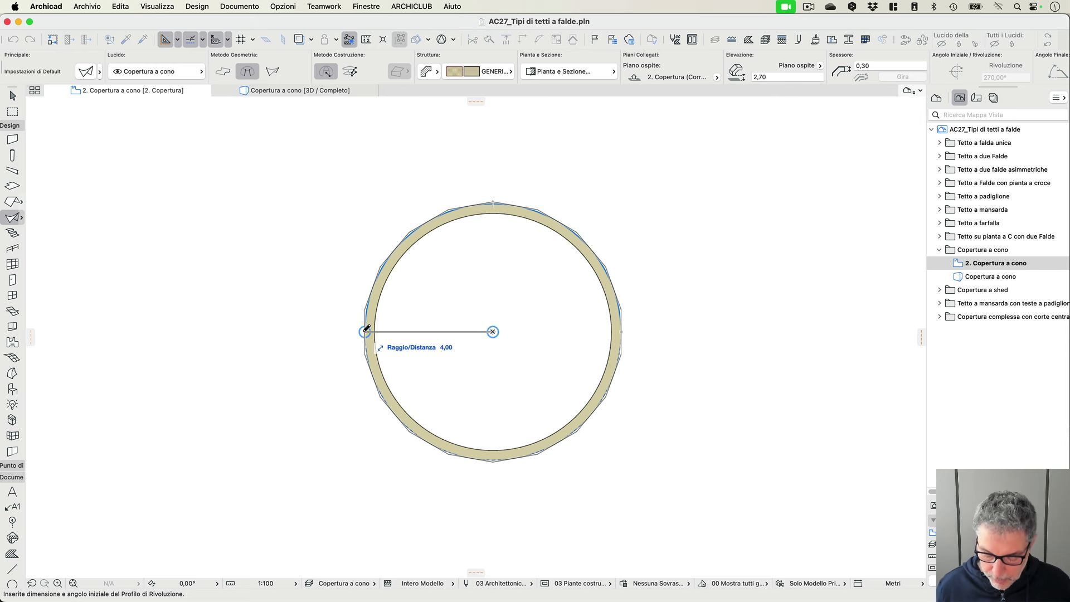
{"action": "type", "text": "4,"}
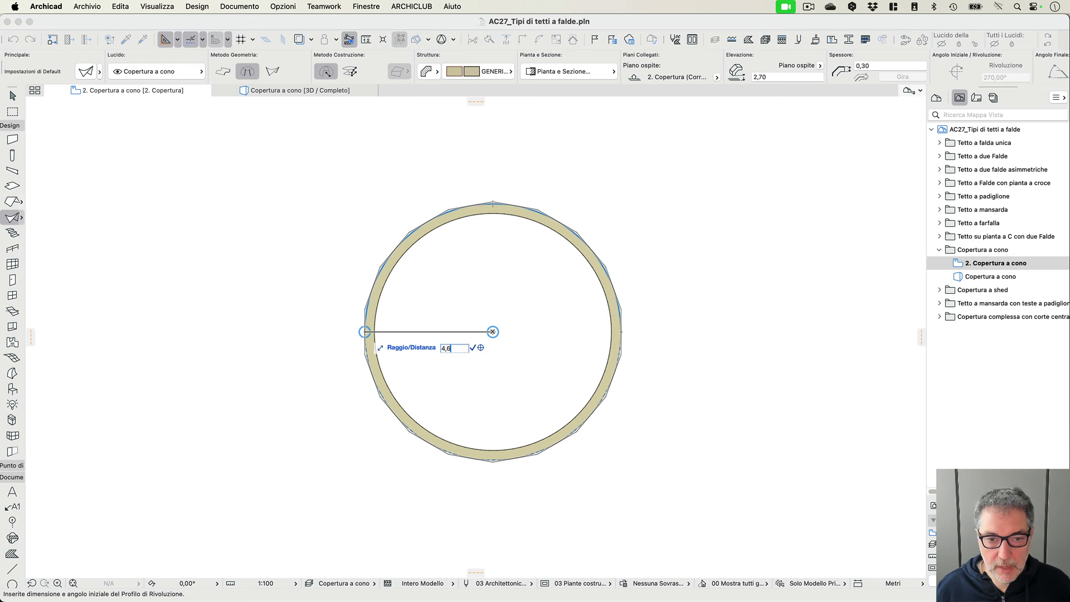
{"action": "type", "text": "6"}
{"action": "key", "text": "Return"}
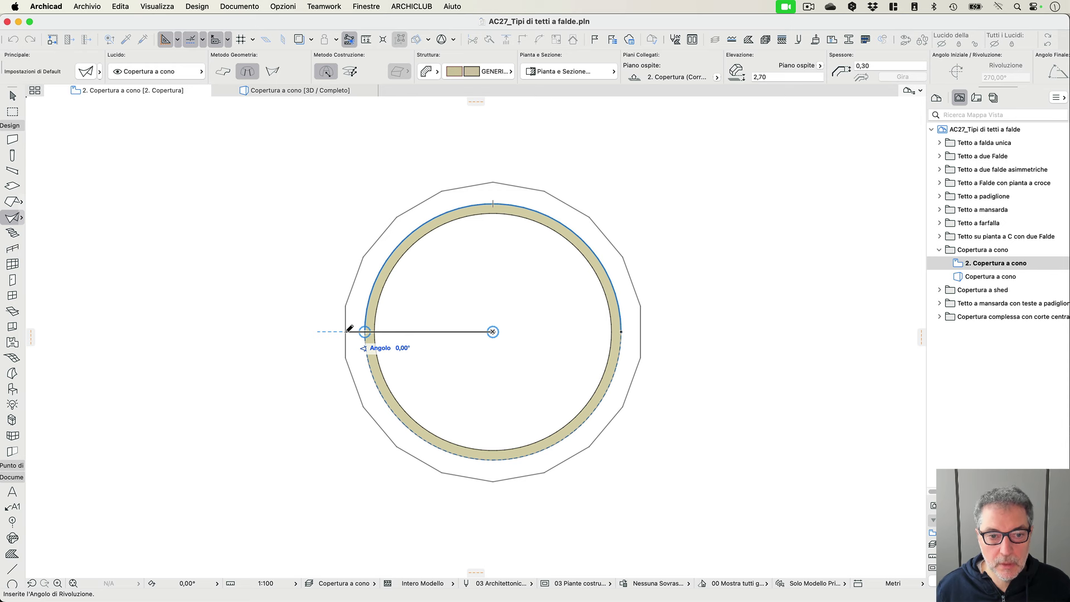
{"action": "left_click", "coordinate": [350, 329]}
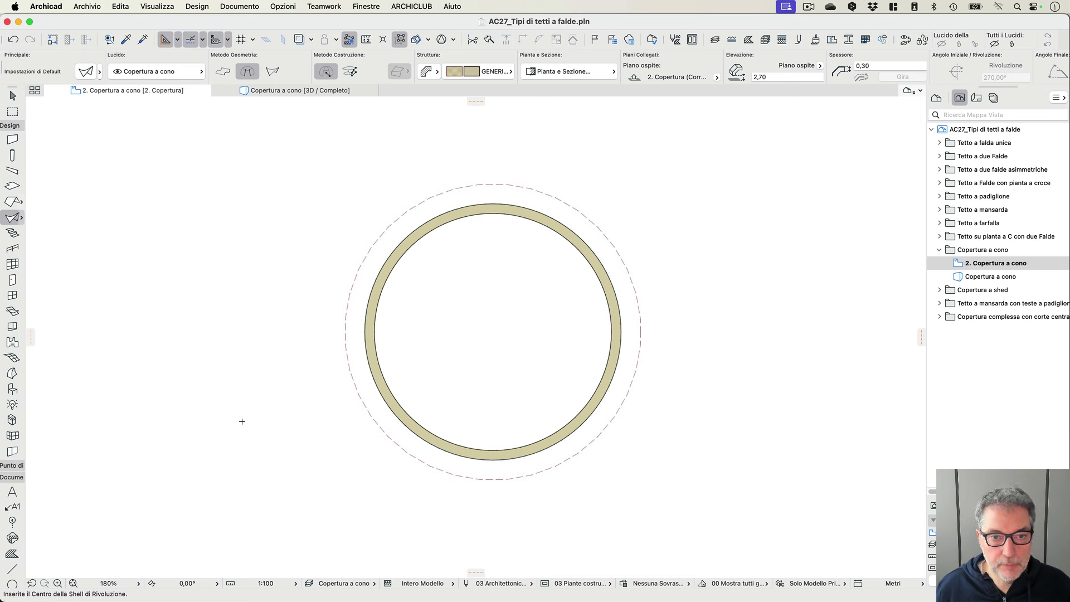
- In the Copertura a cono 3D view, lower the dome shell to an elevation of about -0.03 m and straighten its arc profile into a cone
{"action": "double_click", "coordinate": [1005, 277]}
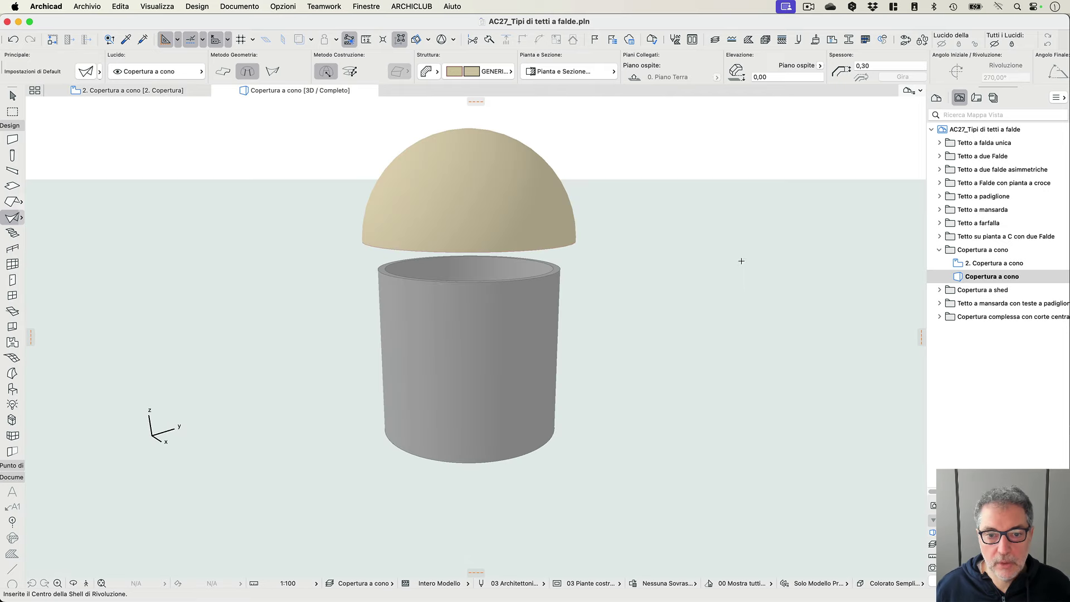
{"action": "left_click", "coordinate": [577, 237], "text": "shift"}
{"action": "left_click", "coordinate": [469, 243]}
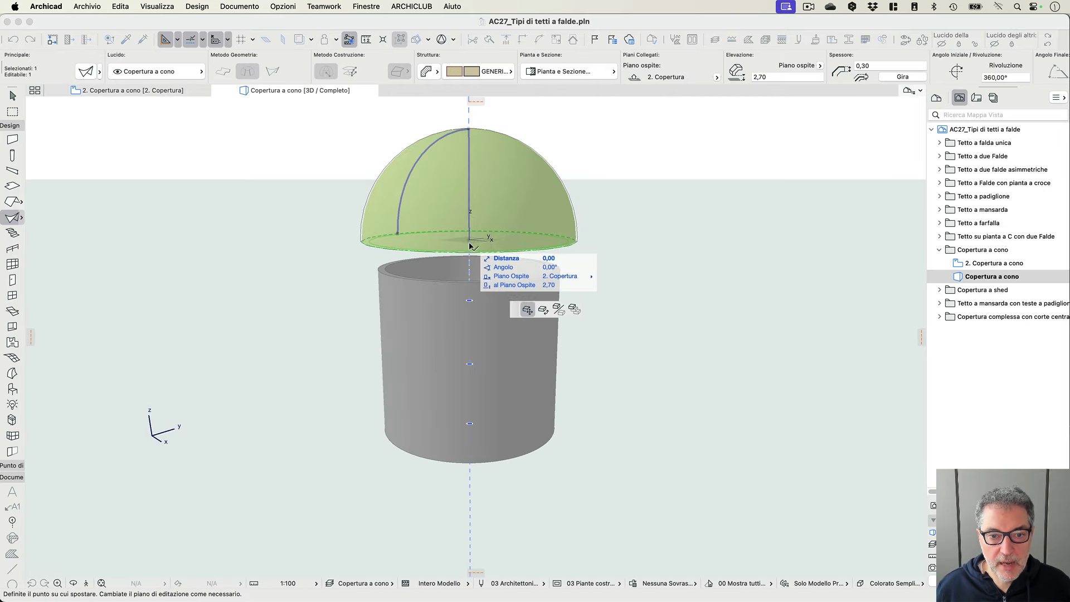
{"action": "left_click", "coordinate": [469, 302]}
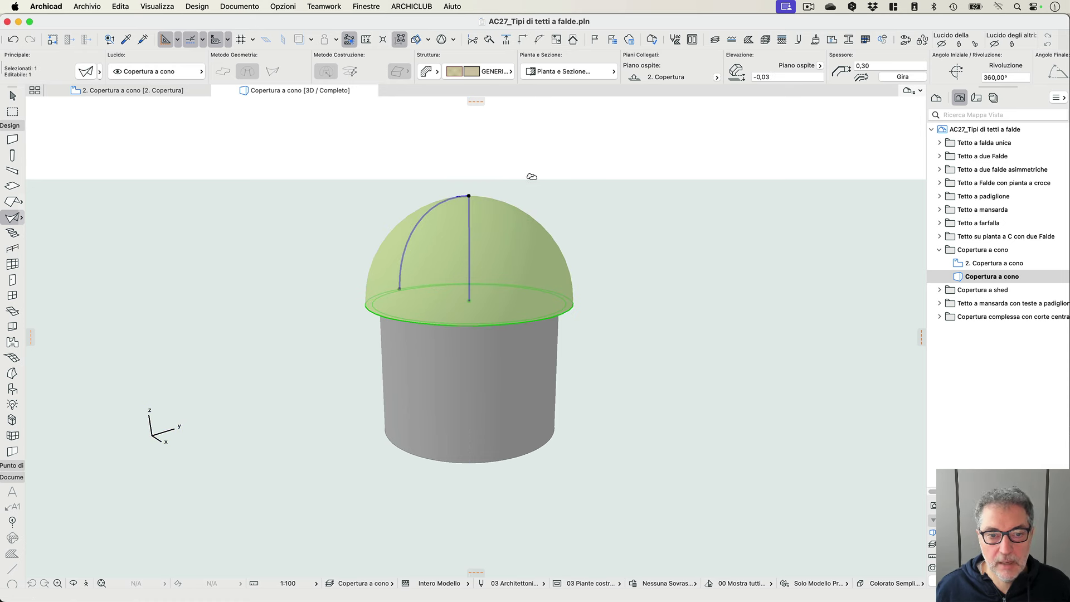
{"action": "left_click", "coordinate": [423, 218]}
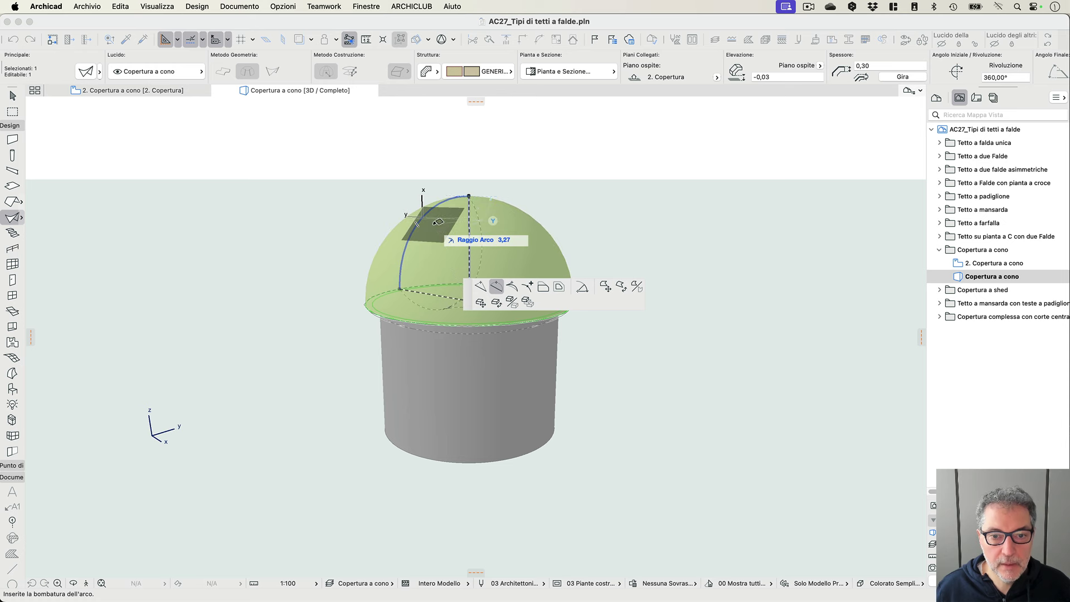
{"action": "left_click", "coordinate": [481, 290]}
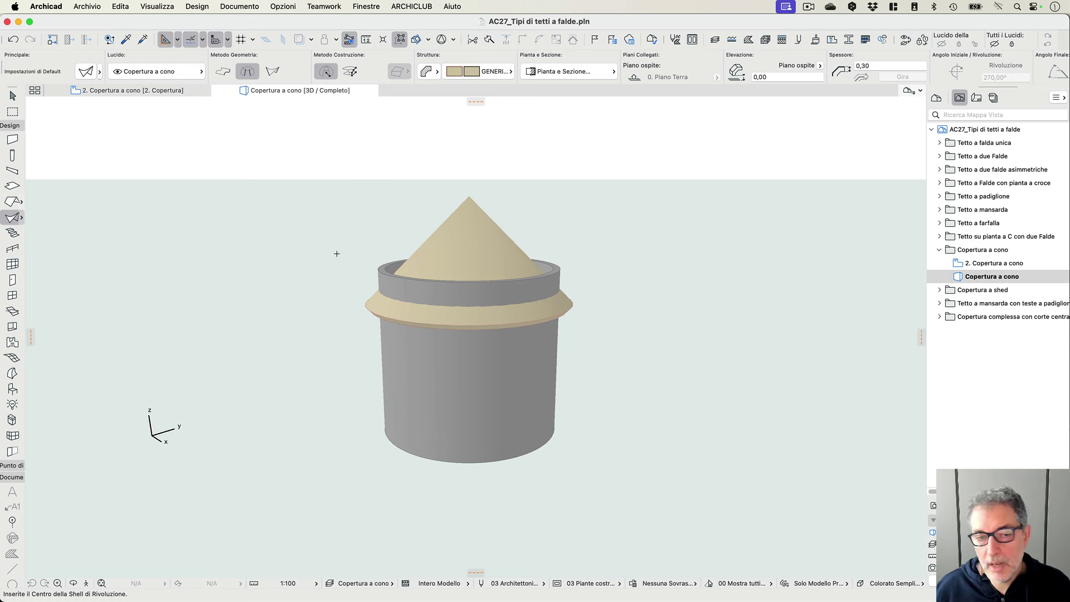
- Select the circular wall together with the conical shell and trim the wall to the shell, removing the part above it
{"action": "left_click_drag", "start_coordinate": [334, 174], "coordinate": [629, 362], "text": "shift"}
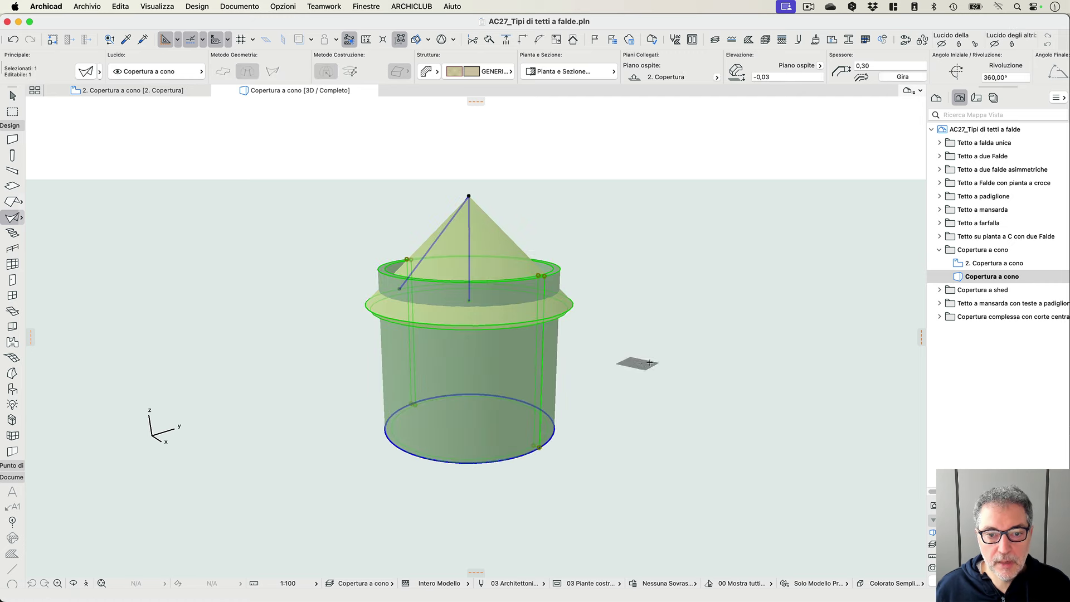
{"action": "right_click", "coordinate": [546, 175]}
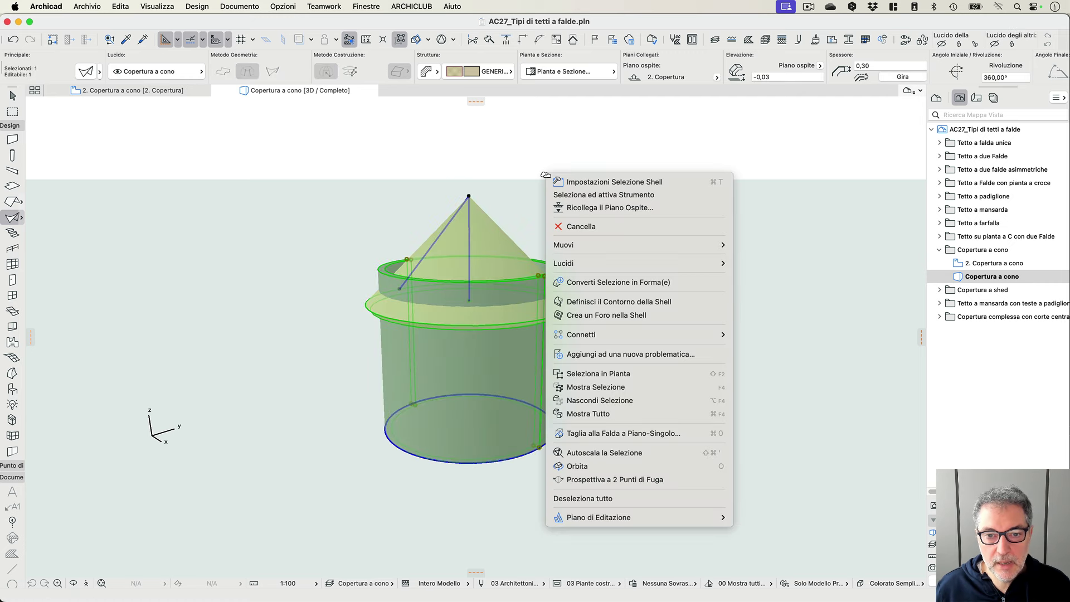
{"action": "left_click", "coordinate": [695, 248]}
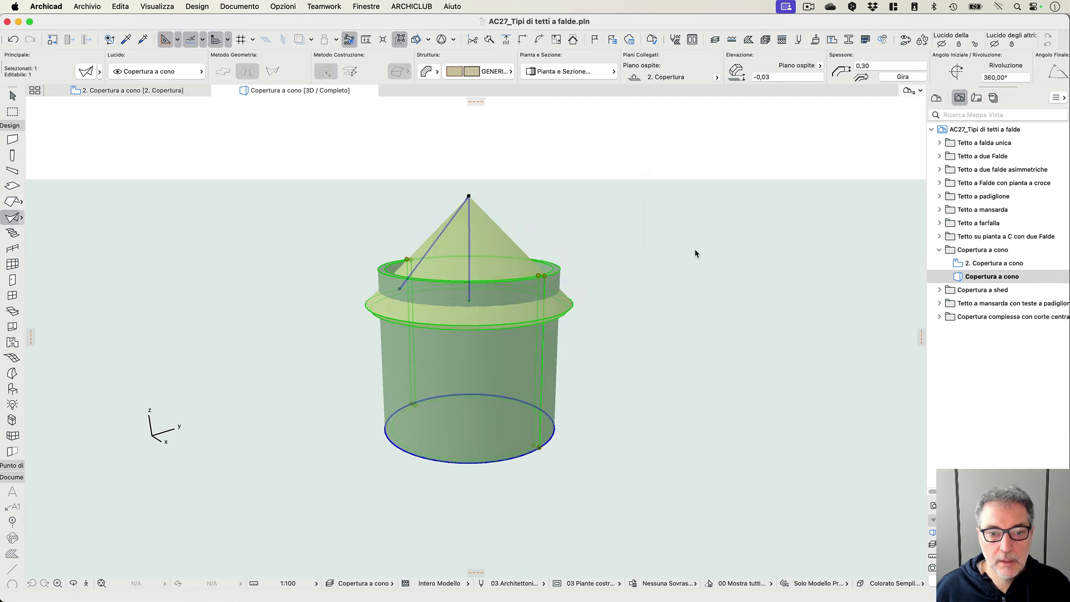
{"action": "left_click", "coordinate": [600, 261]}
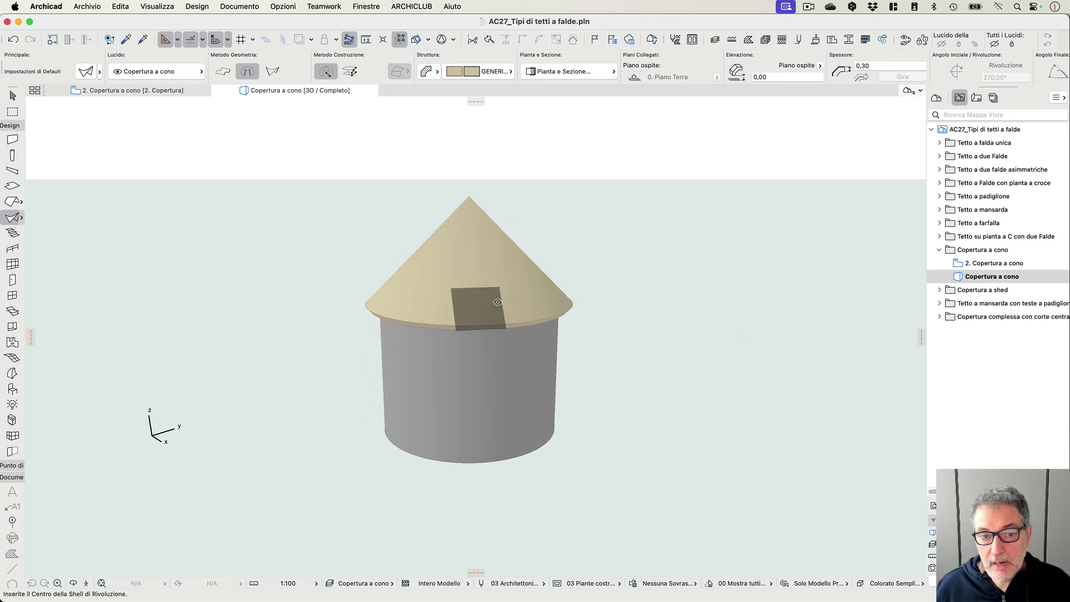
- Try segmenting the conical shell's surface along the rotation with 12 segments per circle, and undo the change
{"action": "key", "text": "shift"}
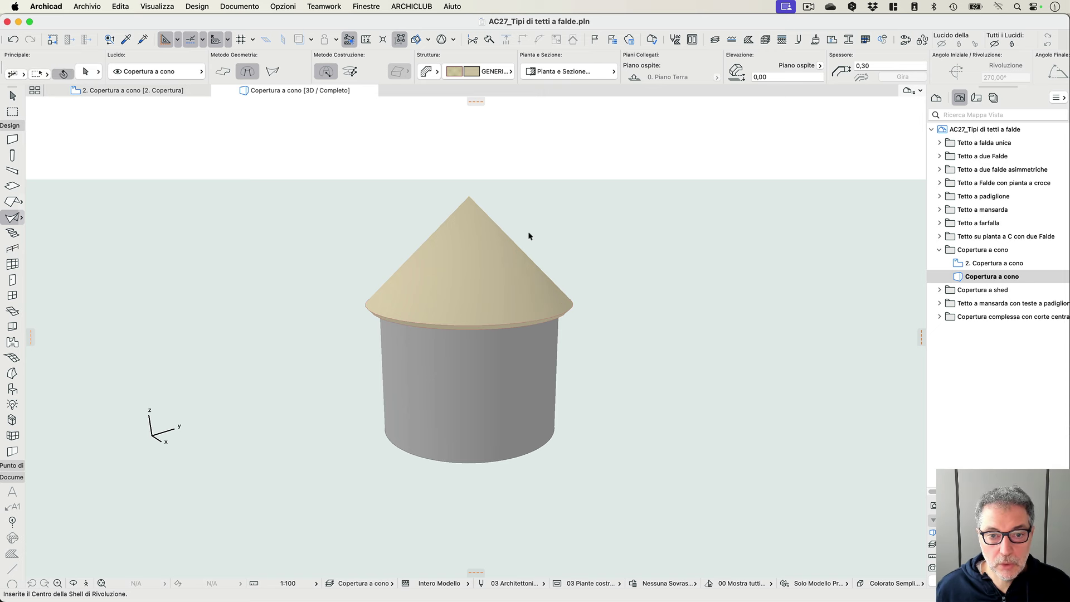
{"action": "left_click", "coordinate": [469, 233], "text": "shift"}
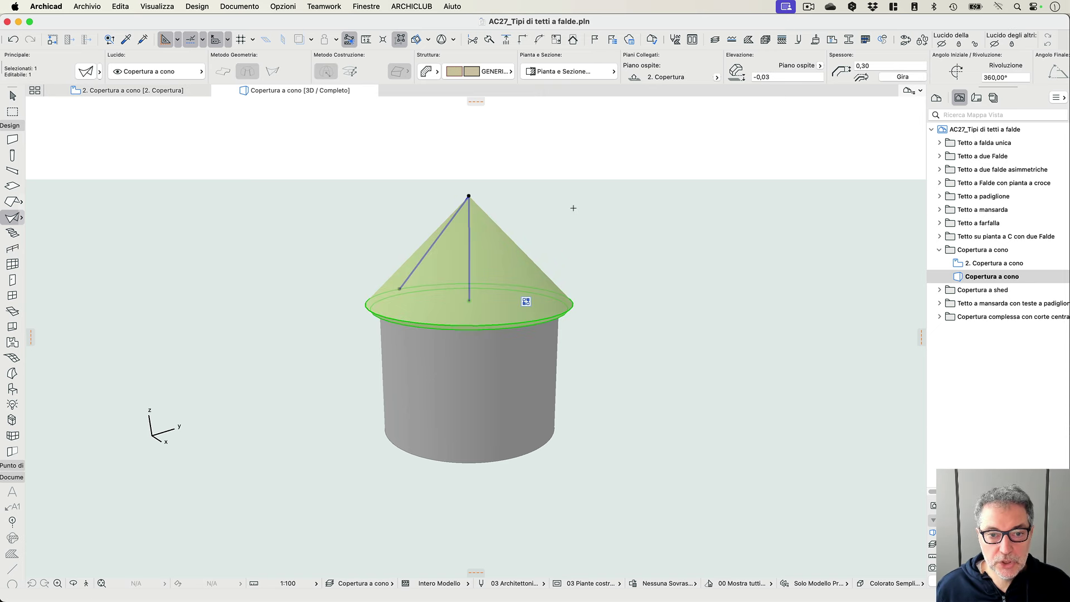
{"action": "left_click", "coordinate": [86, 71]}
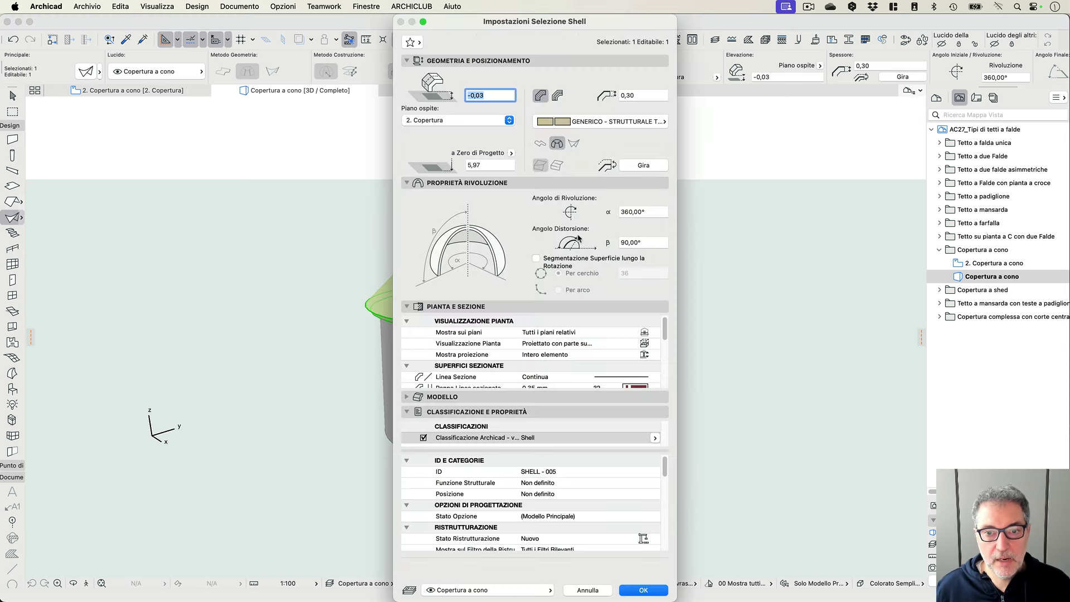
{"action": "left_click", "coordinate": [536, 259]}
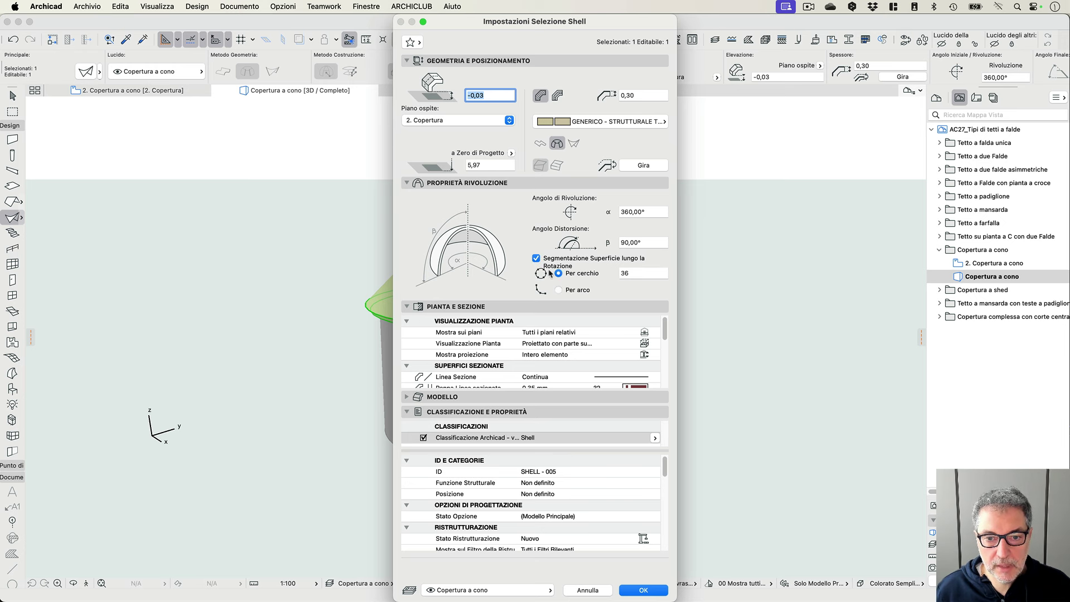
{"action": "left_click", "coordinate": [558, 273]}
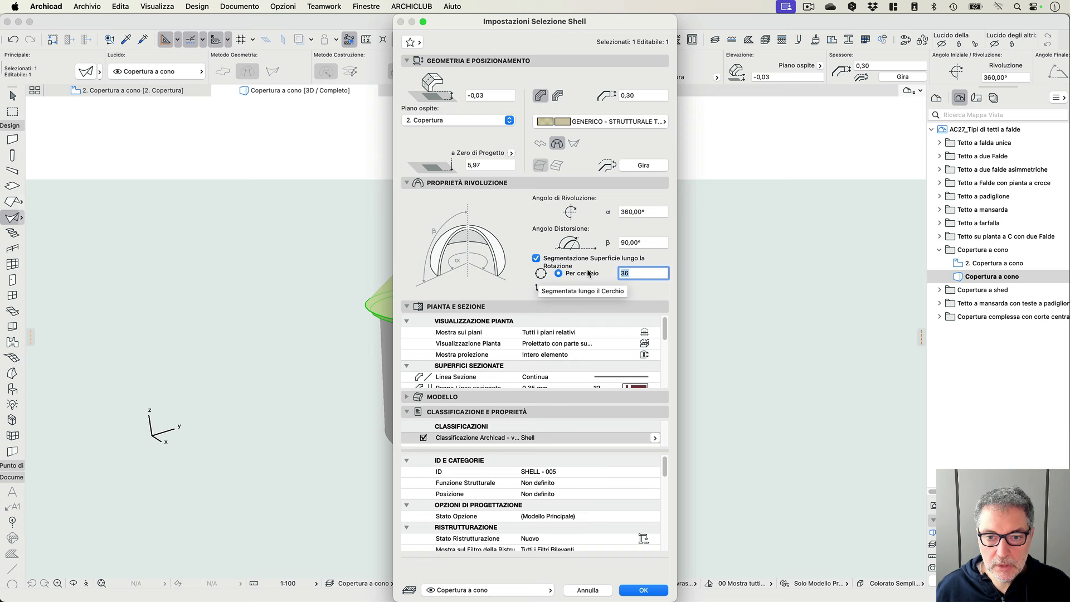
{"action": "type", "text": "12"}
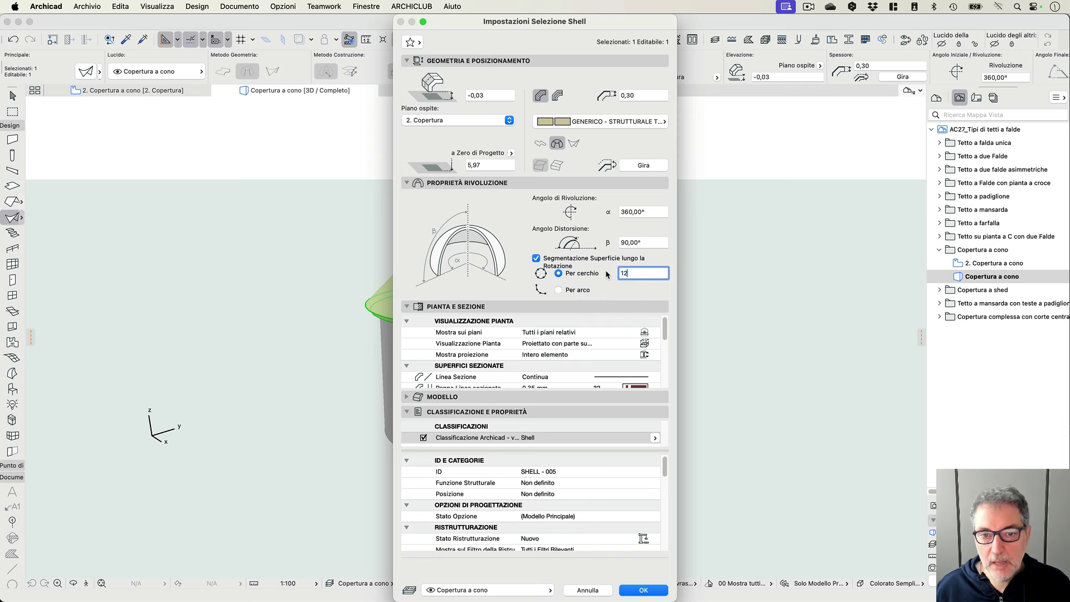
{"action": "left_click", "coordinate": [643, 590]}
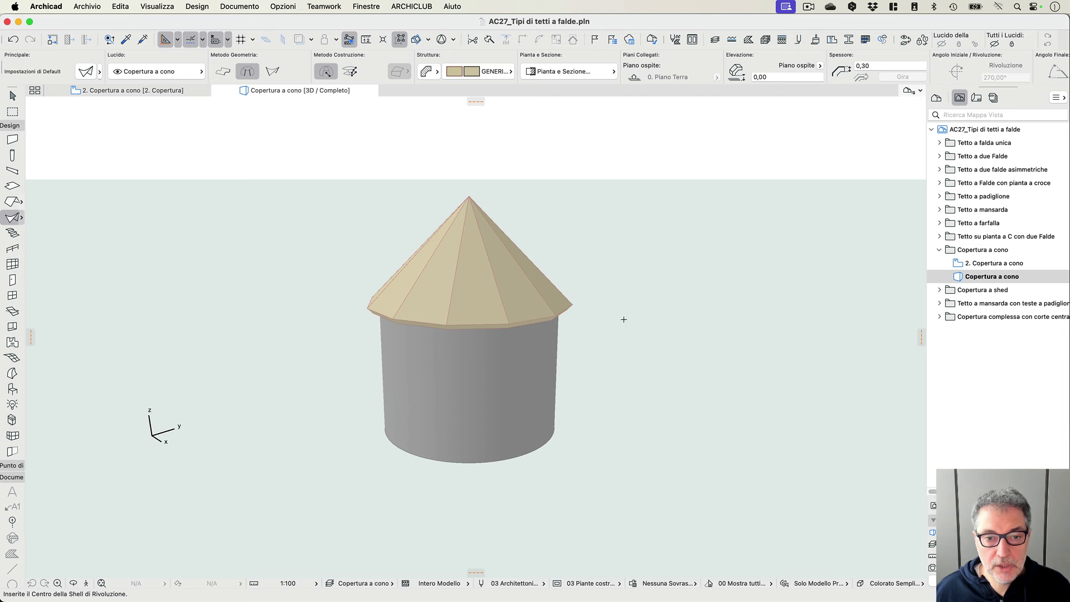
{"action": "left_click", "coordinate": [13, 39]}
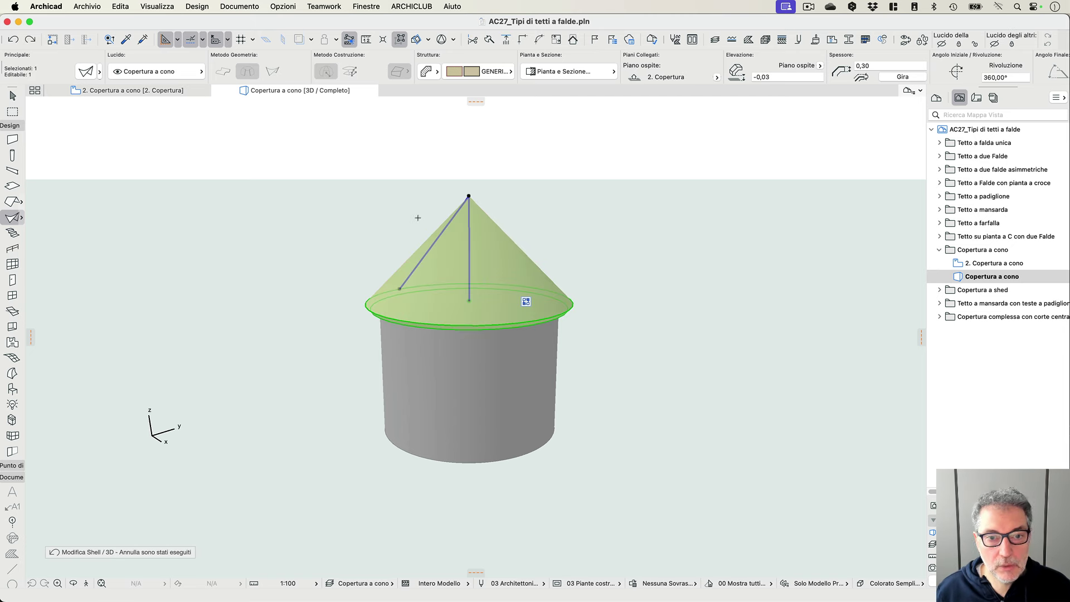
{"action": "key", "text": "Escape"}
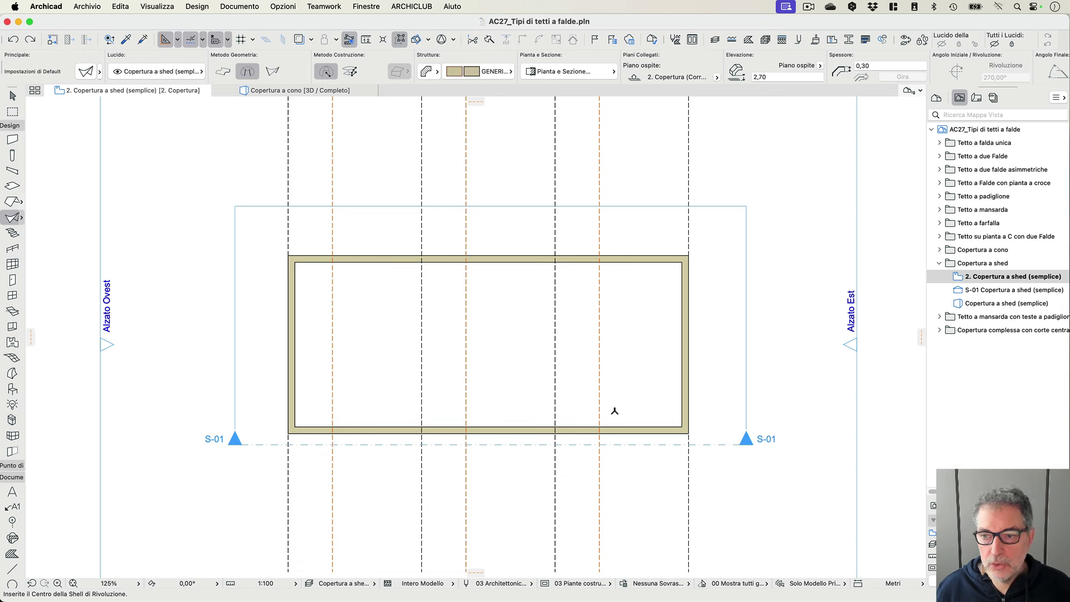
- Open the S-01 Copertura a shed (semplice) section of the rectangular building
{"action": "left_click", "coordinate": [973, 278]}
{"action": "left_click", "coordinate": [968, 291]}
{"action": "double_click", "coordinate": [969, 291]}
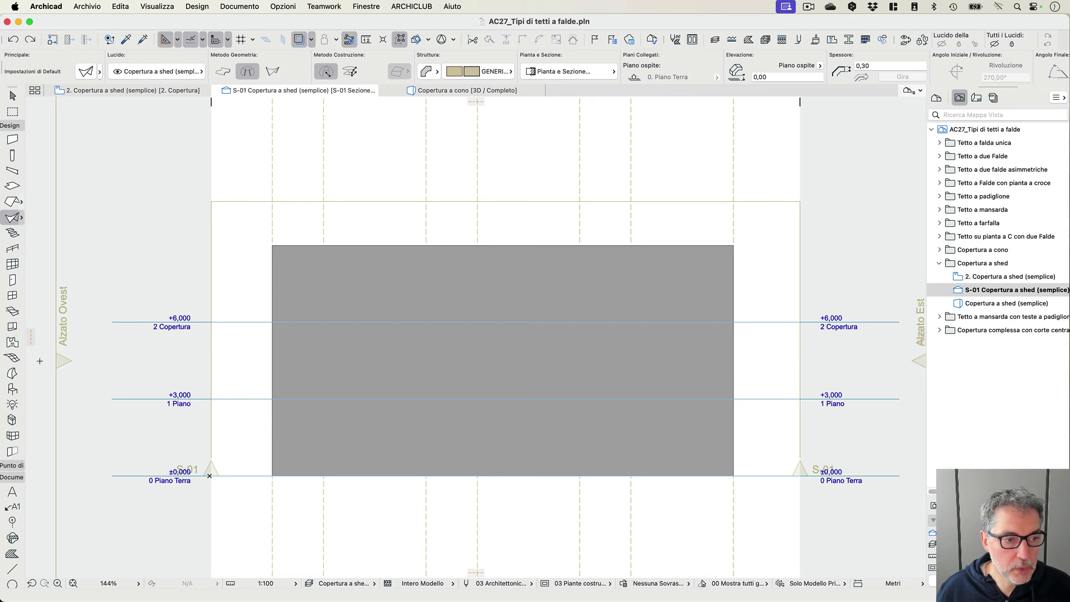
- Draw a three-tooth sawtooth Morph polyline from the 2 Copertura level, sides 2.83 m at 45° and 4.47 m at 26.57°, and view it in 3D
{"action": "left_click", "coordinate": [12, 374]}
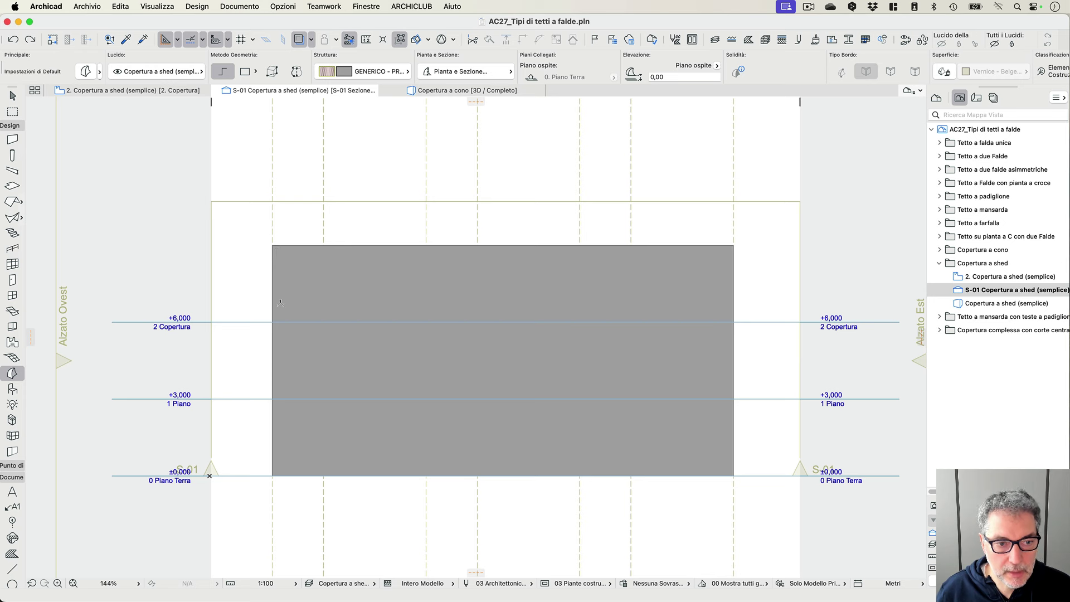
{"action": "left_click", "coordinate": [271, 322]}
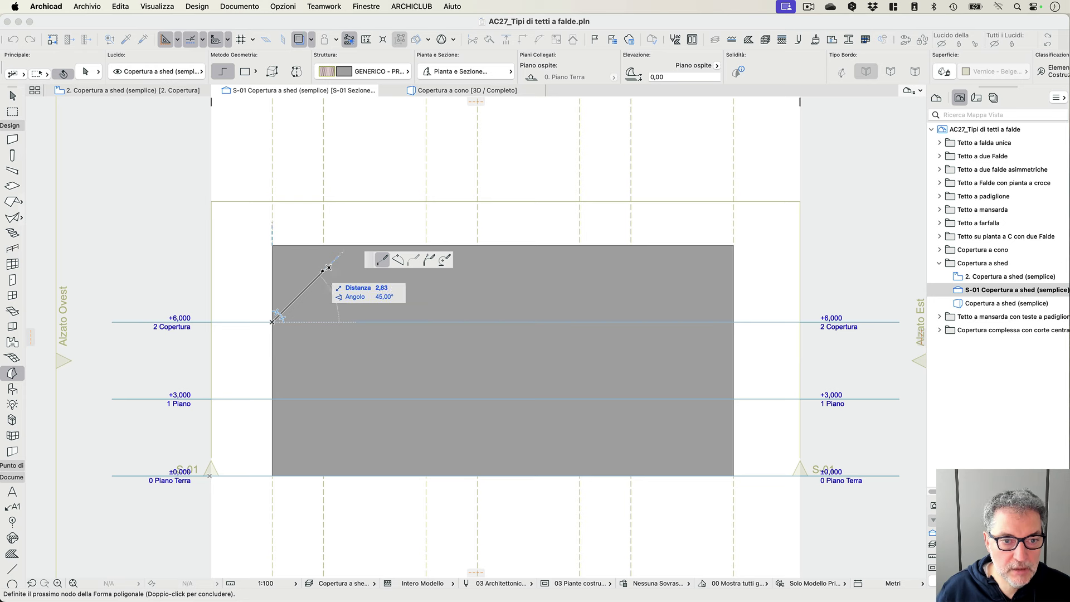
{"action": "left_click", "coordinate": [323, 271]}
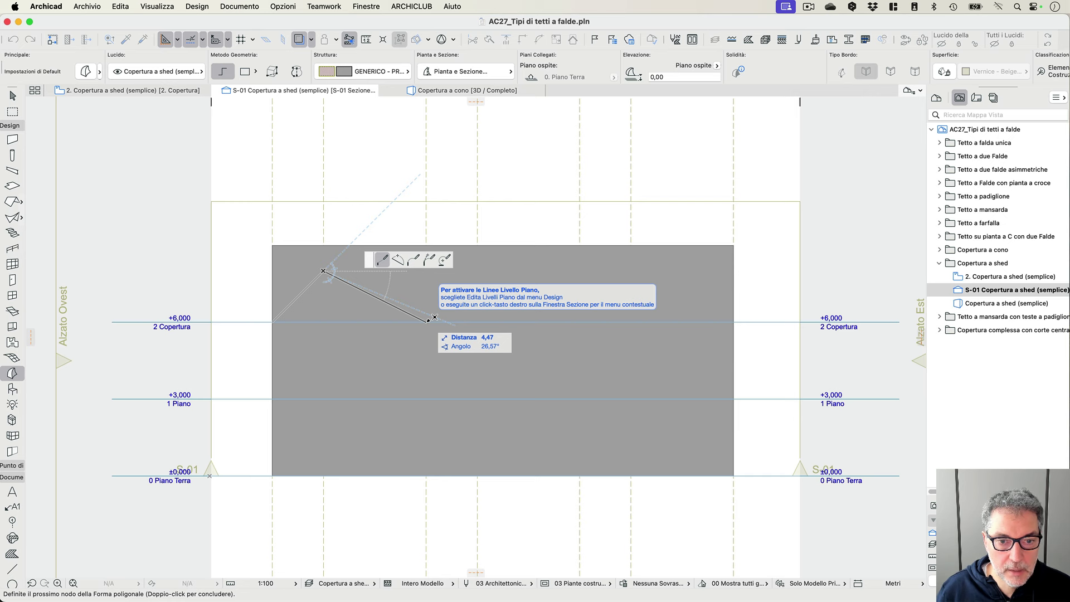
{"action": "left_click", "coordinate": [427, 322]}
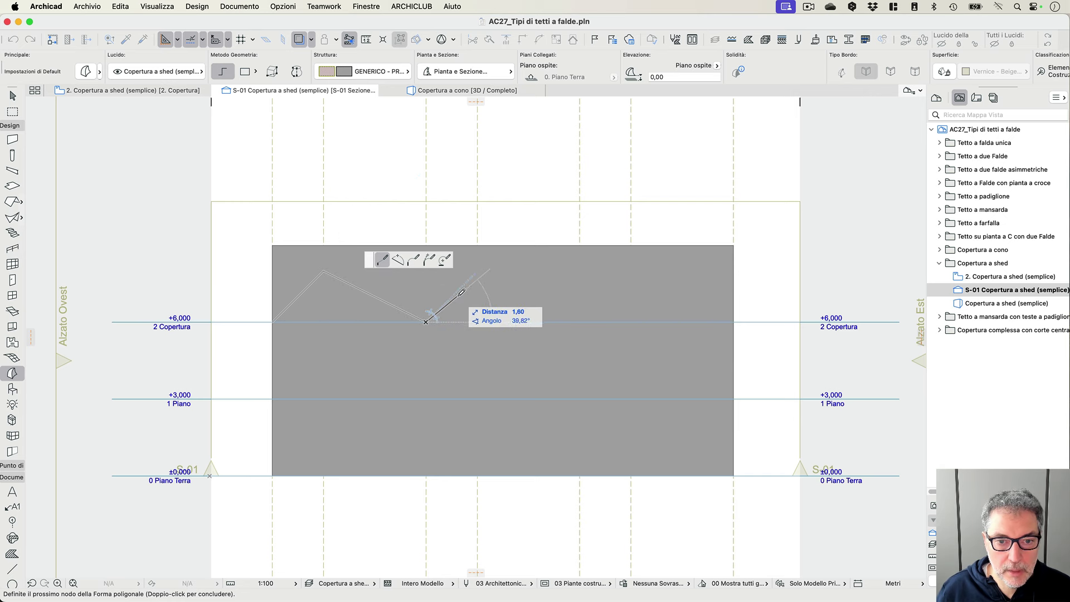
{"action": "left_click", "coordinate": [477, 270]}
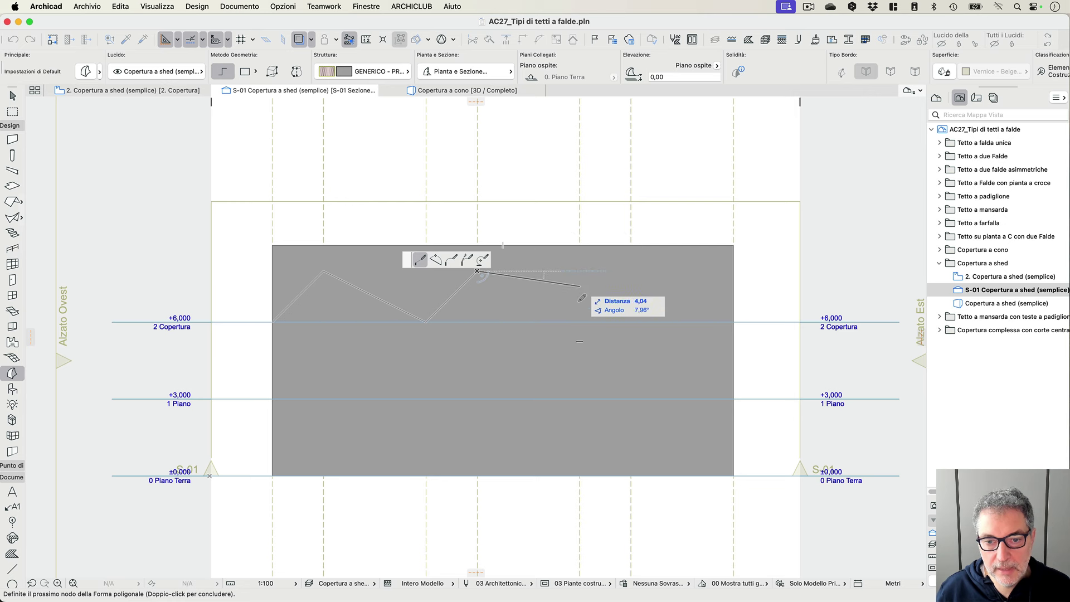
{"action": "left_click", "coordinate": [580, 322]}
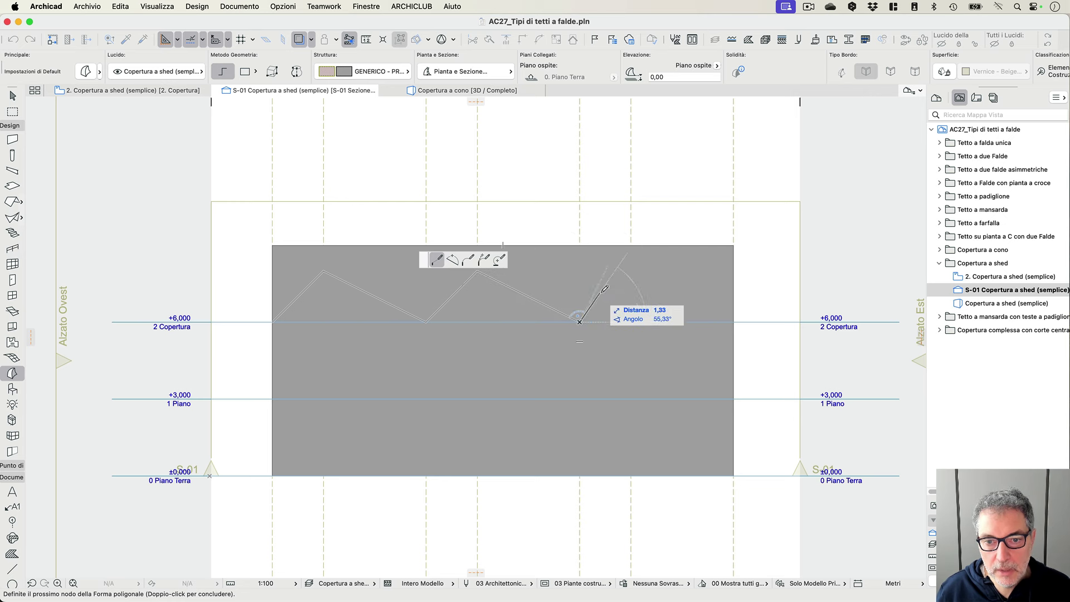
{"action": "left_click", "coordinate": [632, 271]}
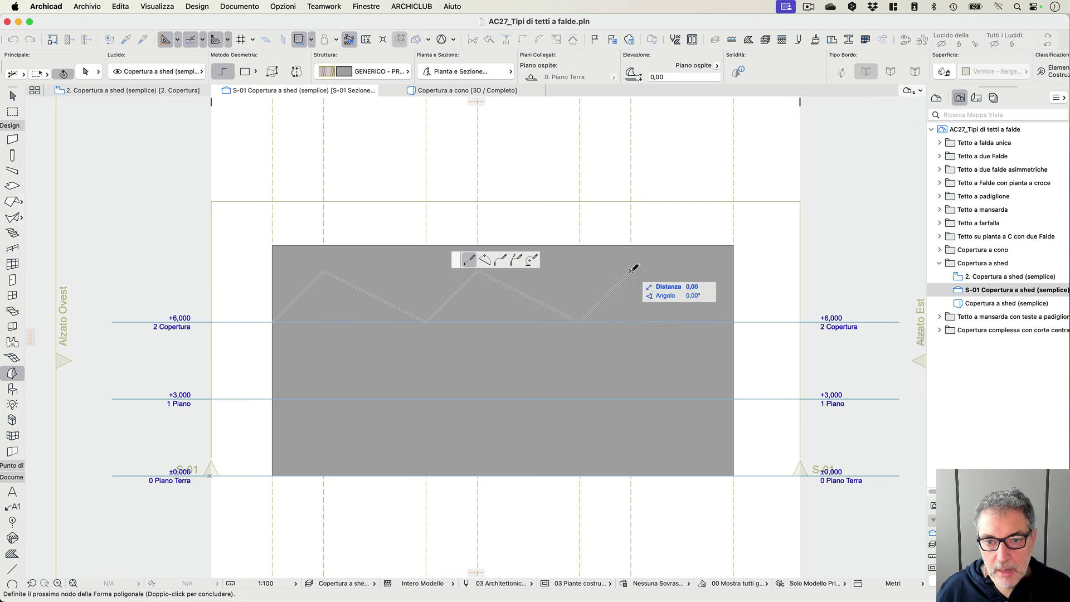
{"action": "left_click", "coordinate": [735, 321]}
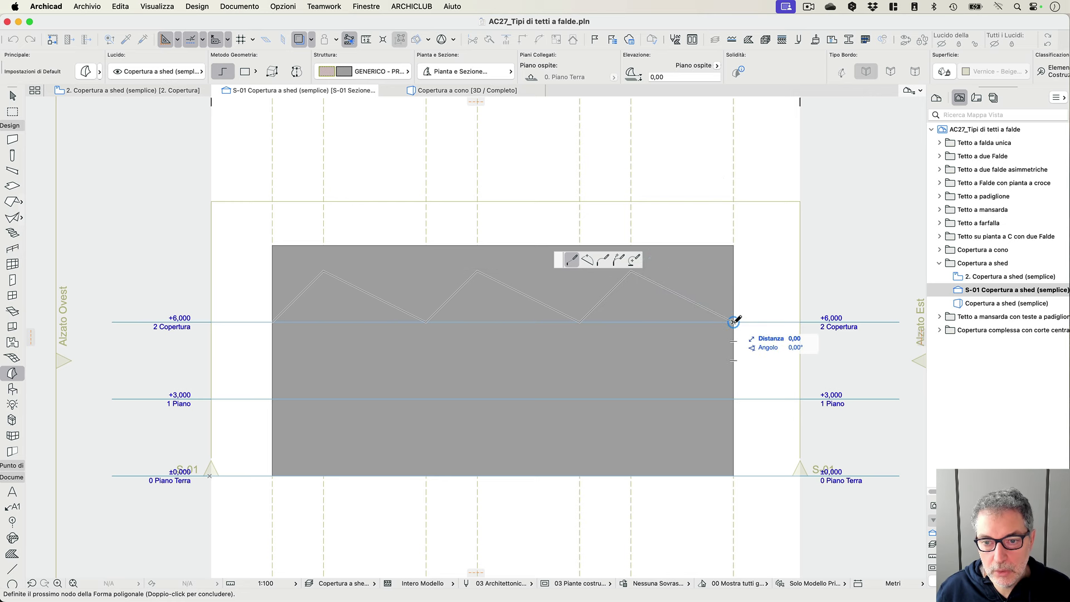
{"action": "left_click", "coordinate": [735, 321]}
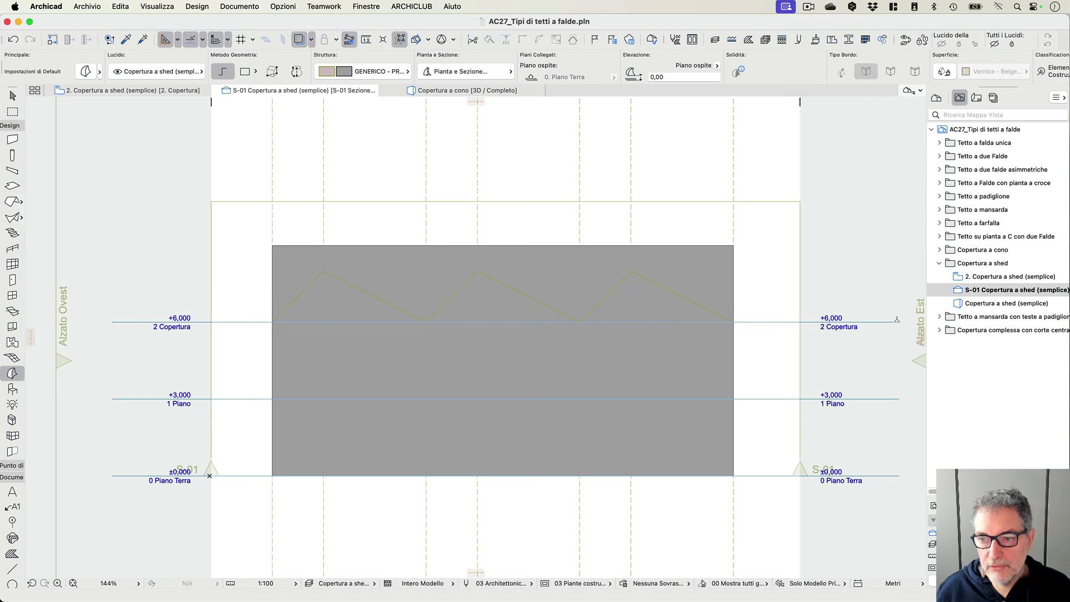
{"action": "double_click", "coordinate": [963, 306]}
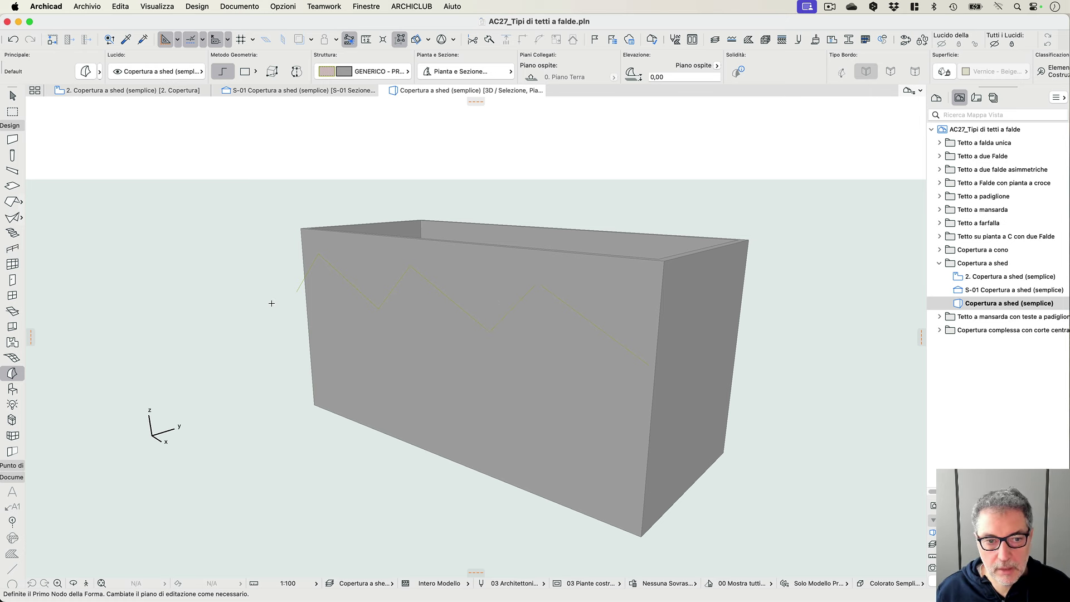
- Change the sawtooth Morph polyline's uncut line pen to black and deselect the polyline
{"action": "left_click", "coordinate": [296, 290], "text": "shift"}
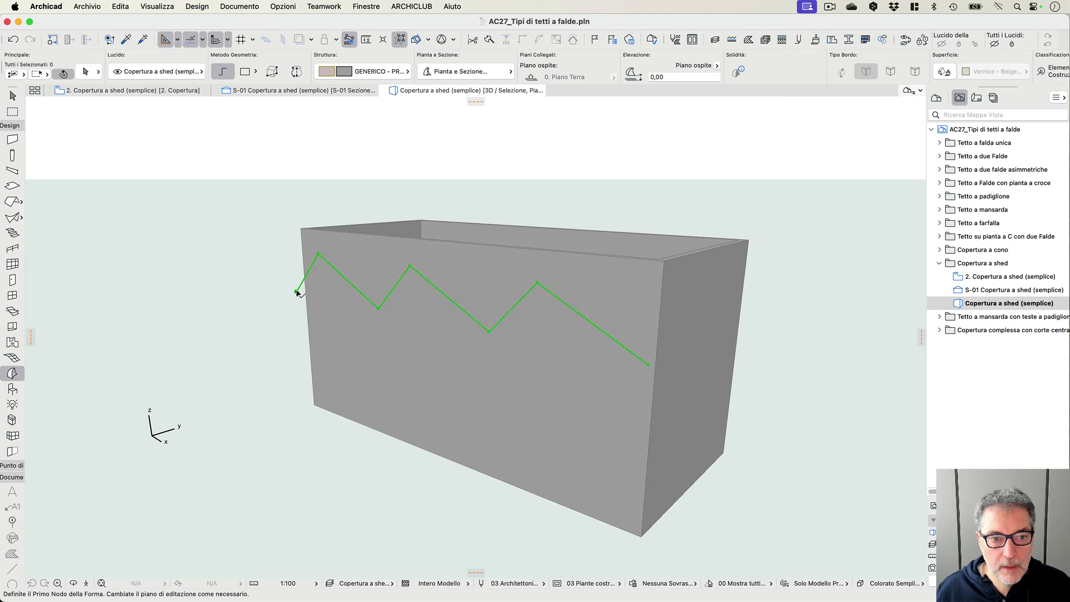
{"action": "left_click", "coordinate": [473, 71]}
{"action": "left_click", "coordinate": [779, 192]}
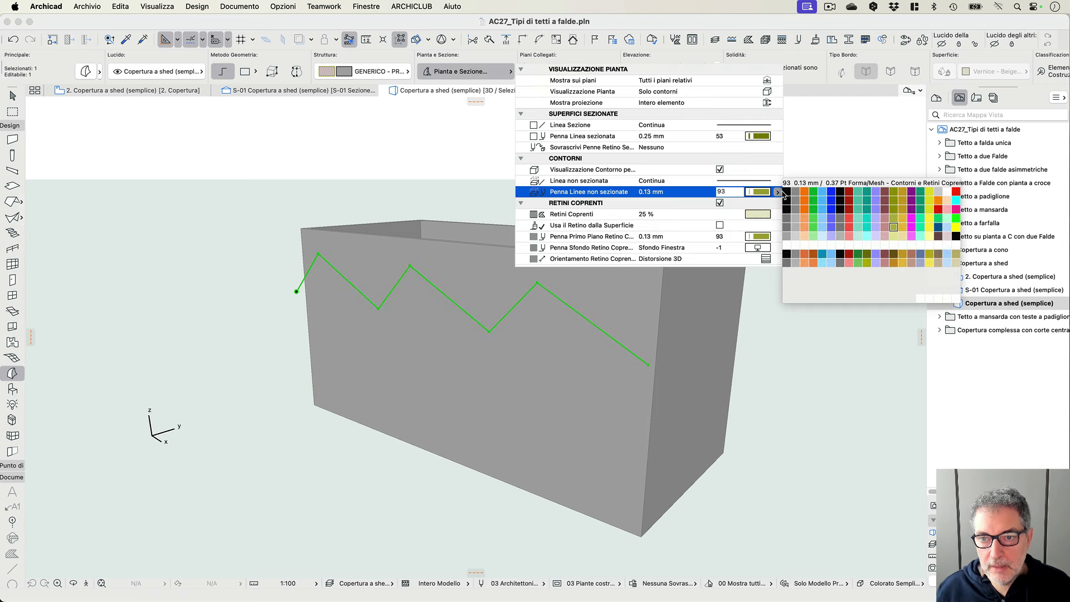
{"action": "left_click", "coordinate": [785, 192]}
{"action": "key", "text": "Escape"}
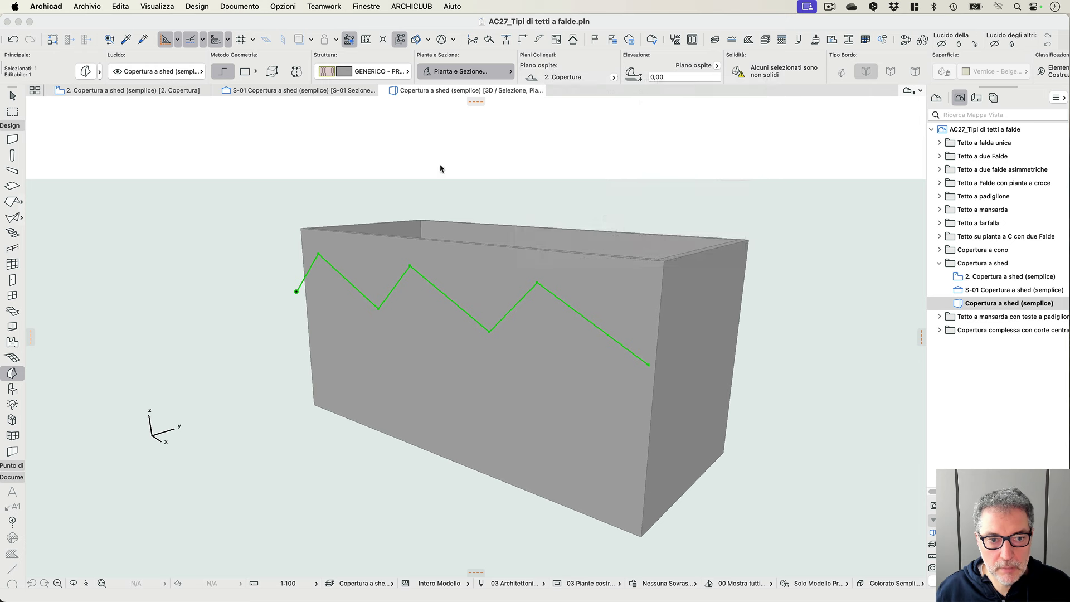
{"action": "key", "text": "Escape"}
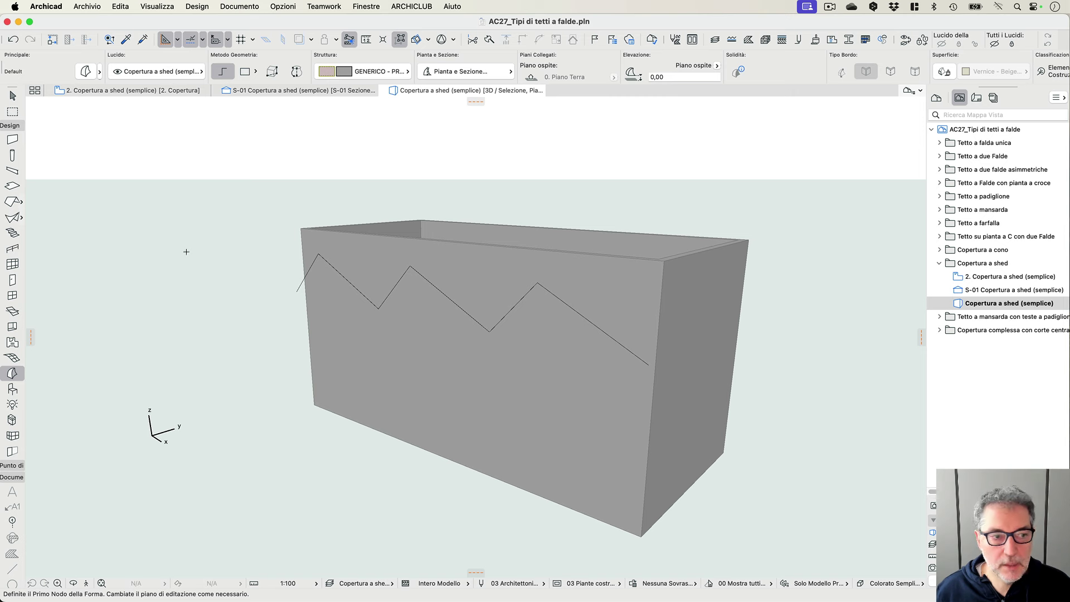
- Start an extruded Shell with the detailed construction method and define its profile plane through the first three nodes of the sawtooth polyline
{"action": "left_click", "coordinate": [13, 217]}
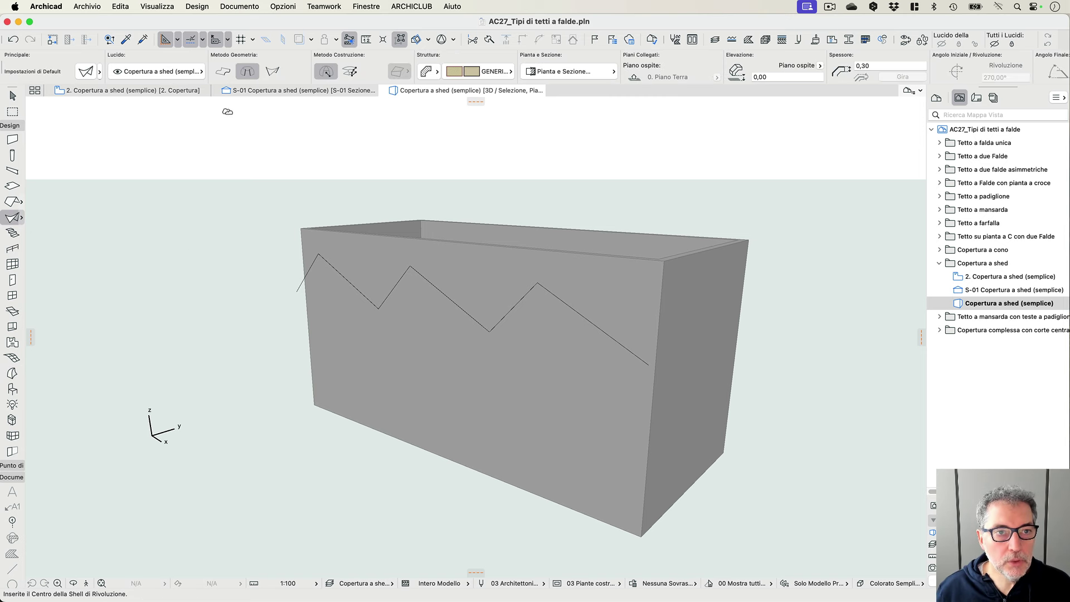
{"action": "left_click", "coordinate": [222, 72]}
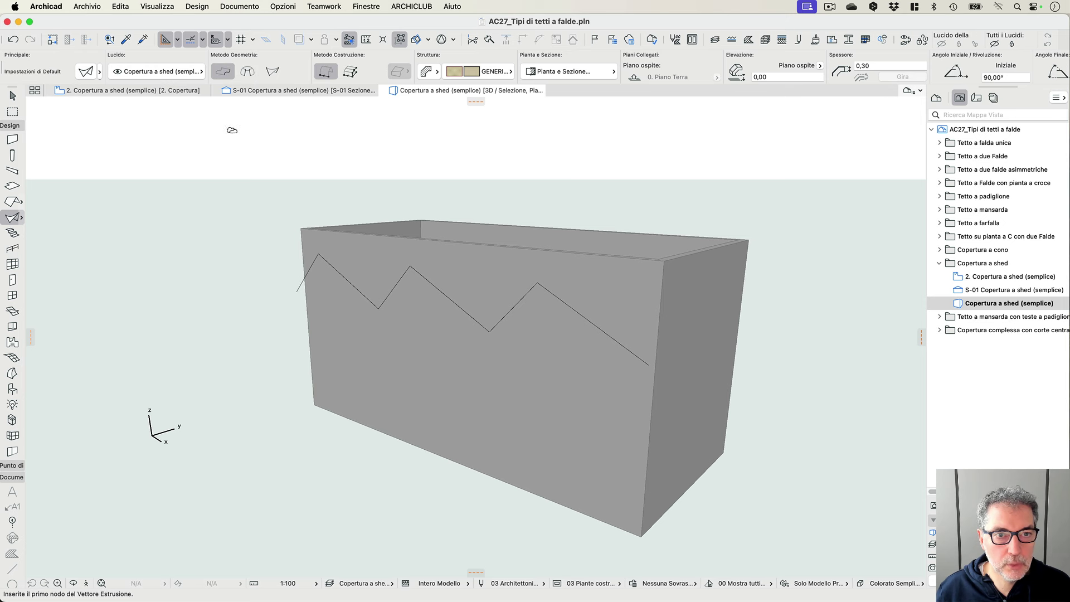
{"action": "left_click", "coordinate": [351, 73]}
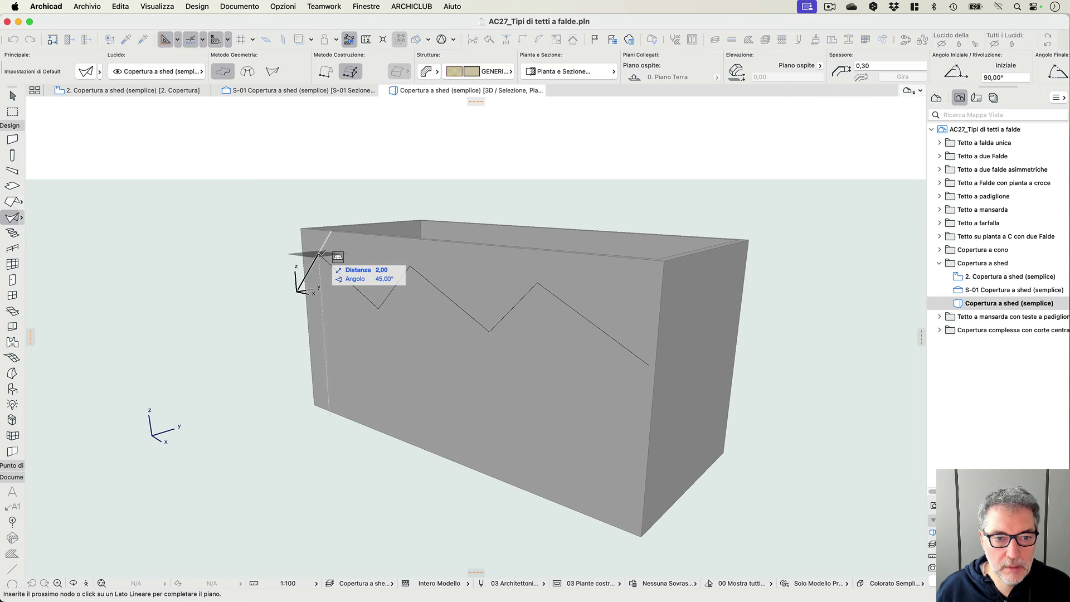
{"action": "left_click", "coordinate": [318, 255]}
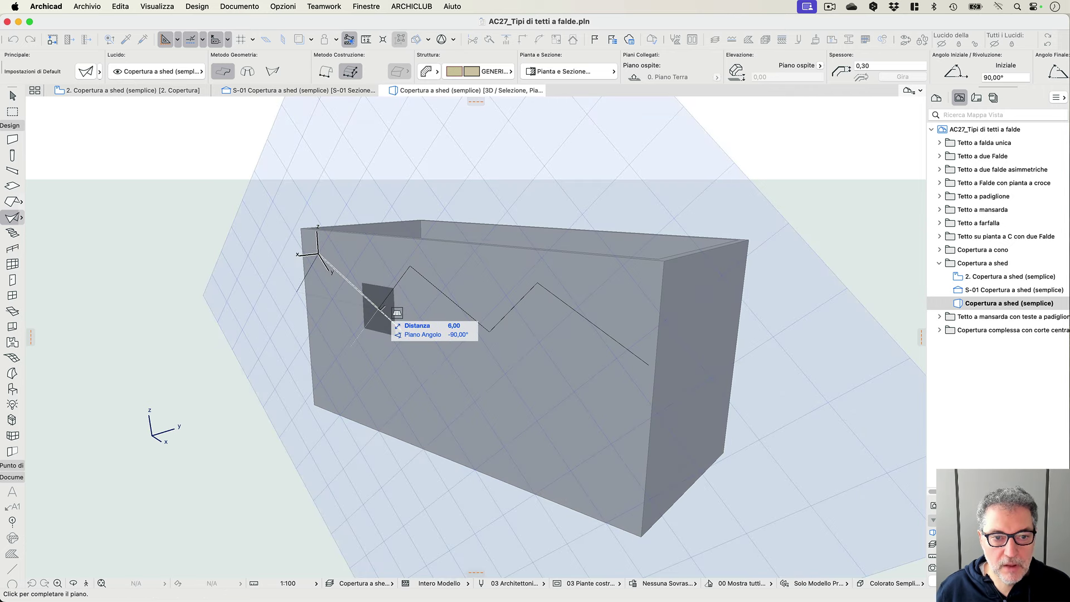
{"action": "left_click", "coordinate": [379, 308]}
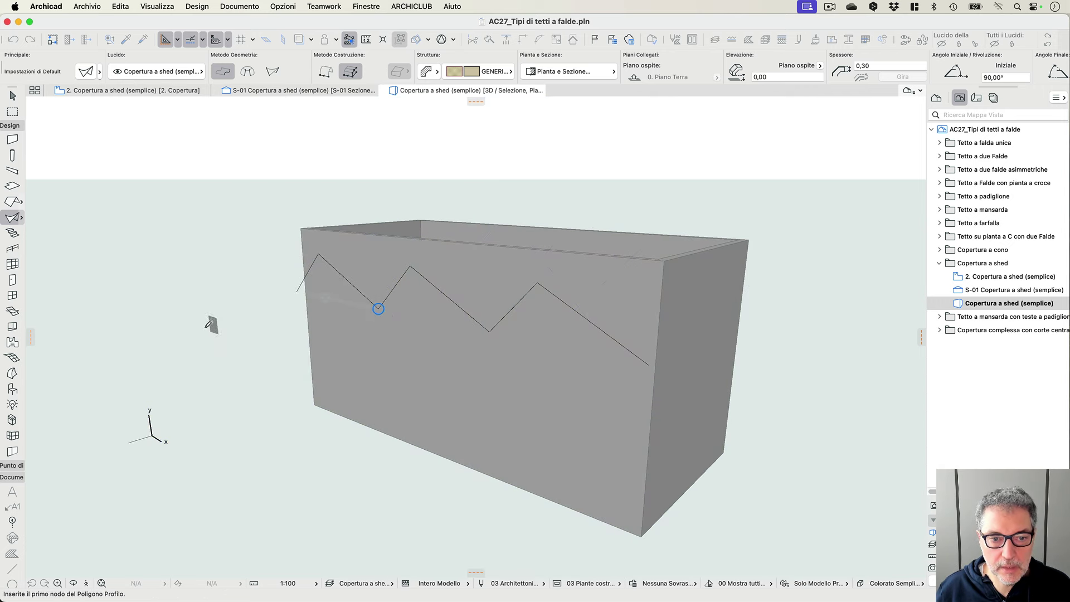
{"action": "left_click", "coordinate": [297, 292]}
{"action": "left_click", "coordinate": [320, 251]}
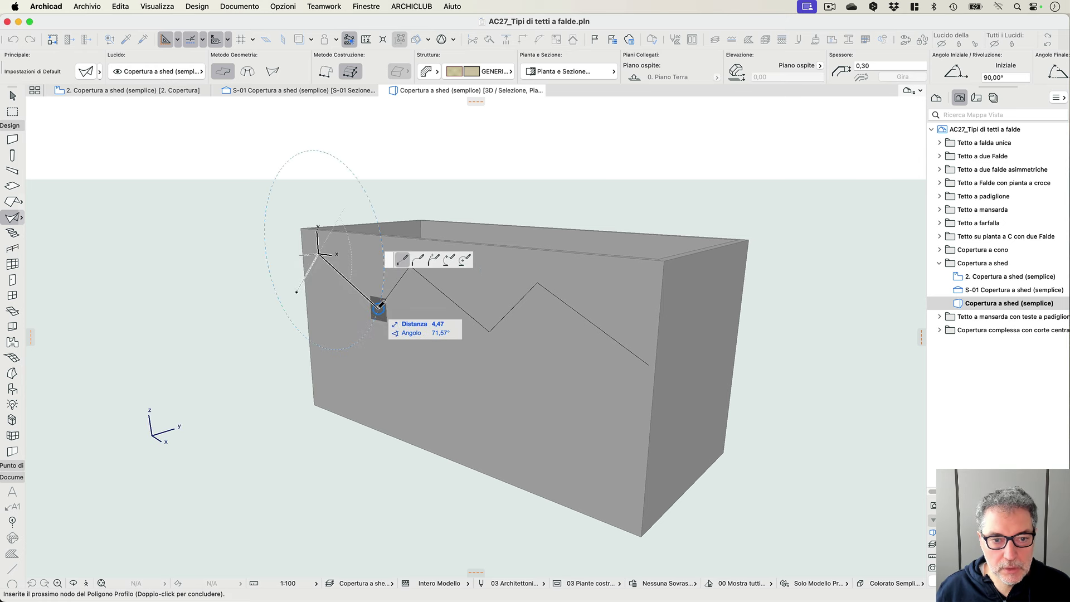
{"action": "left_click", "coordinate": [379, 308]}
{"action": "left_click", "coordinate": [410, 267]}
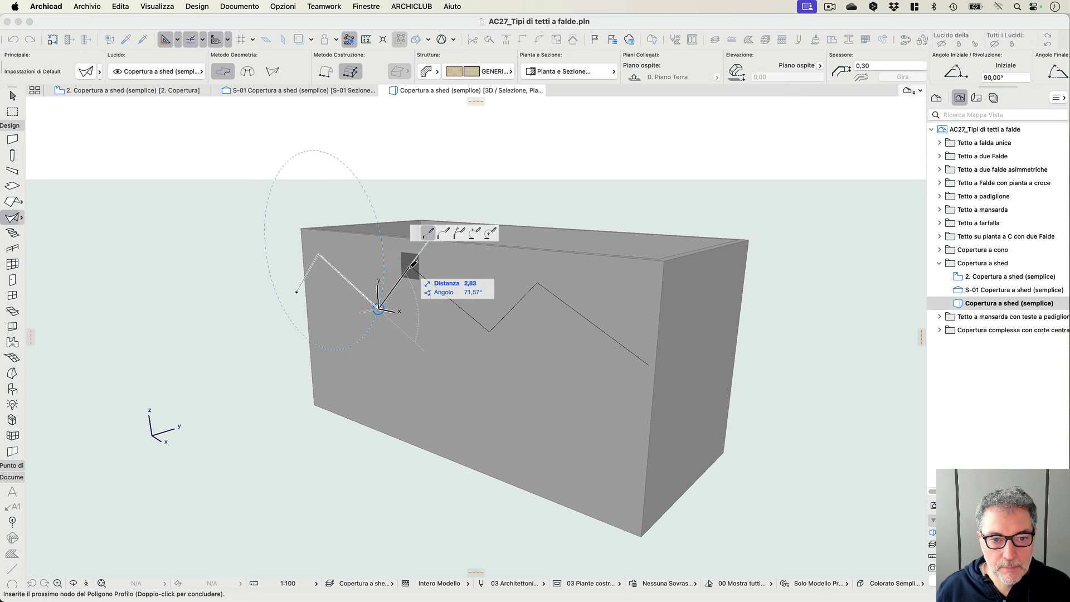
{"action": "left_click", "coordinate": [490, 332]}
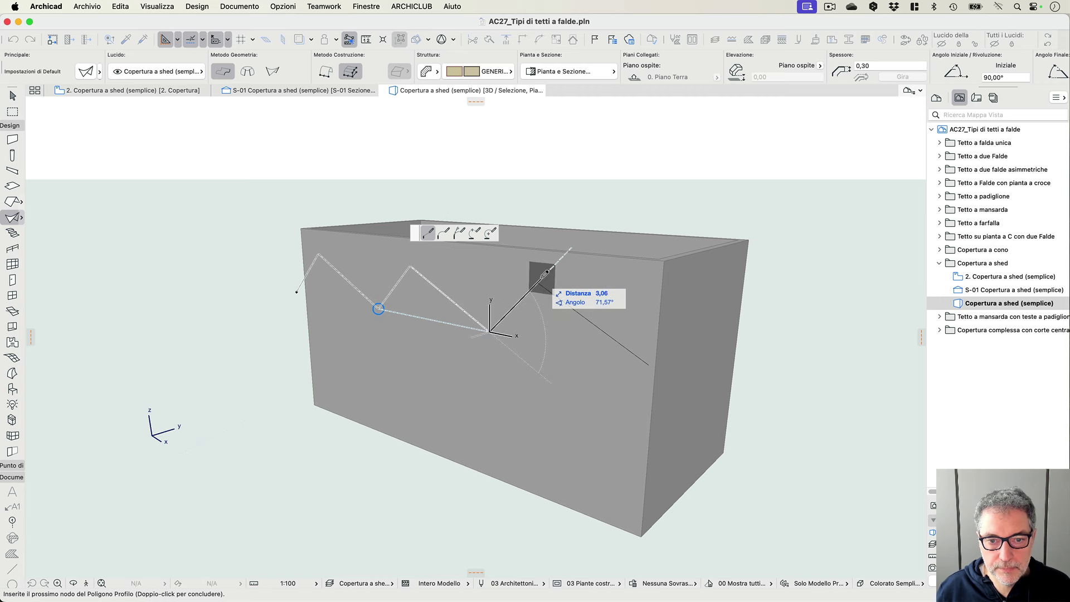
{"action": "left_click", "coordinate": [538, 283]}
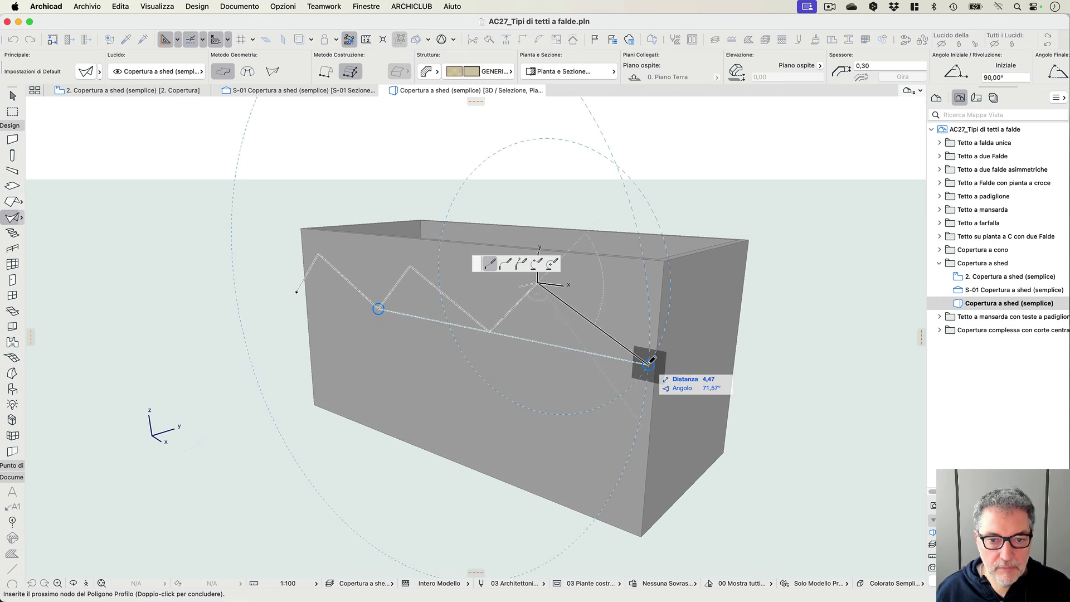
{"action": "left_click", "coordinate": [649, 363]}
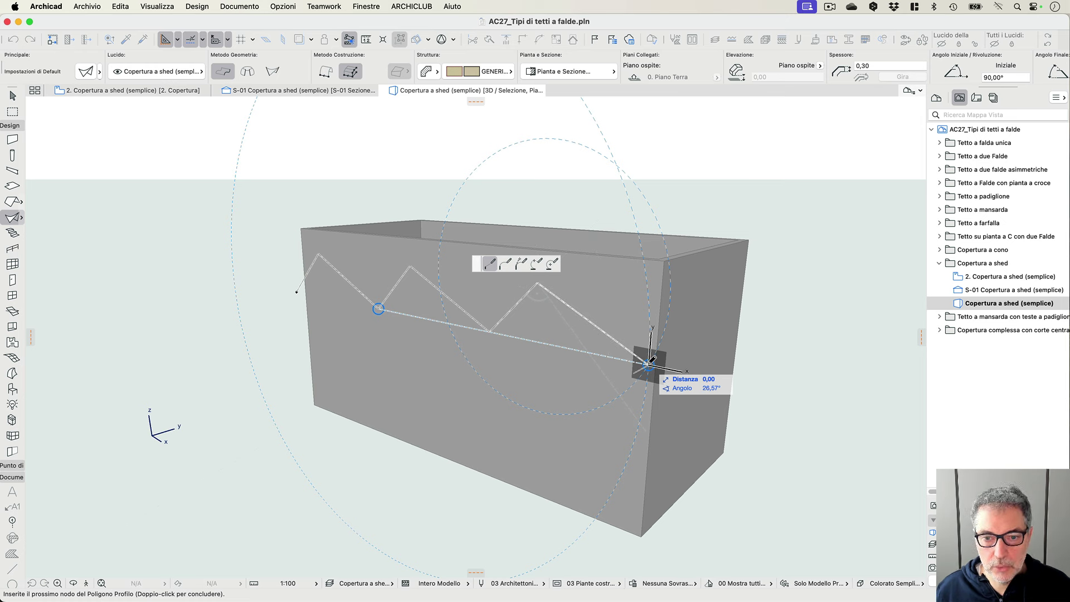
{"action": "double_click", "coordinate": [649, 364]}
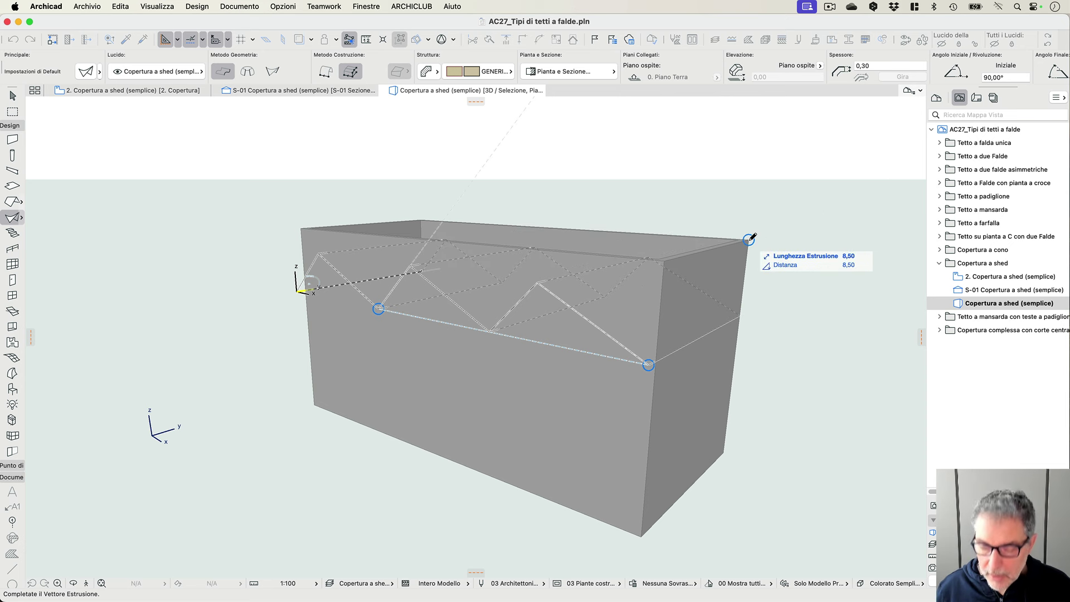
- Extrude the sawtooth profile 9 m across the building and flip the Shell so its thickness lies above the reference line
{"action": "type", "text": "9"}
{"action": "key", "text": "Return"}
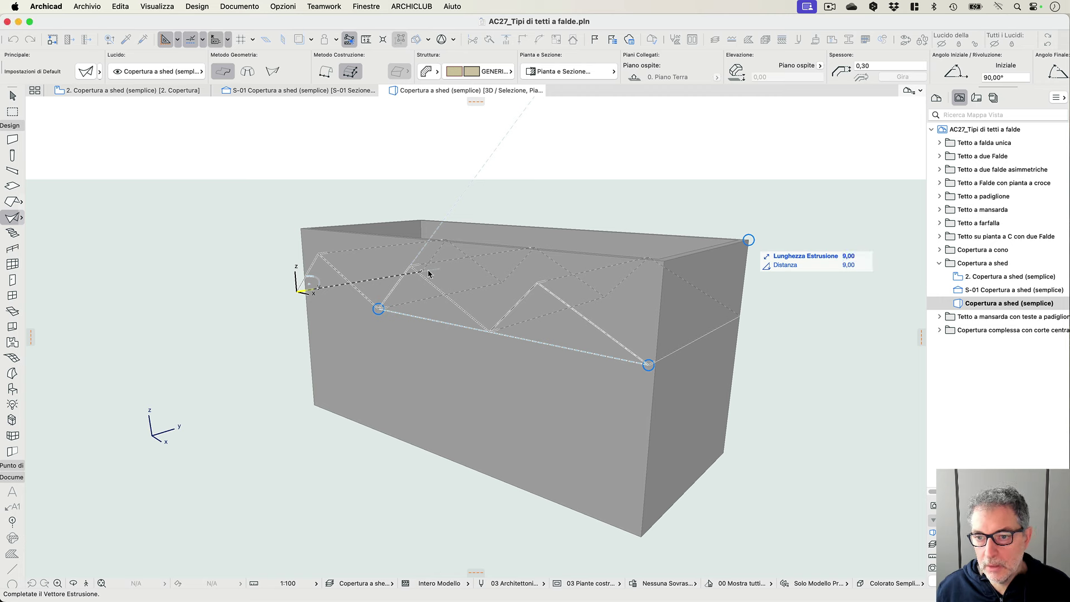
{"action": "left_click", "coordinate": [428, 273]}
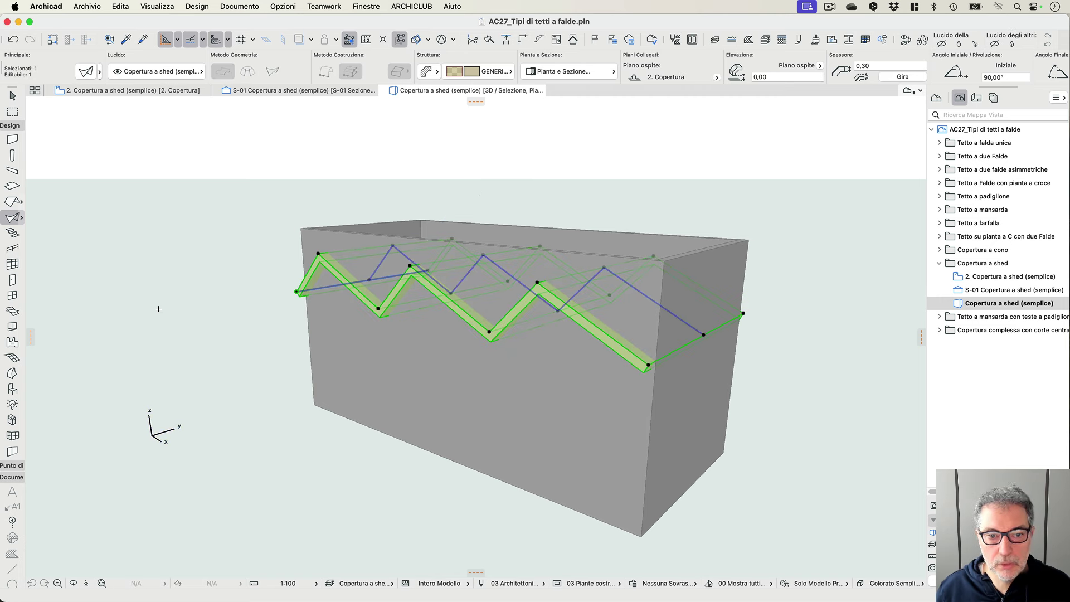
{"action": "left_click", "coordinate": [903, 77]}
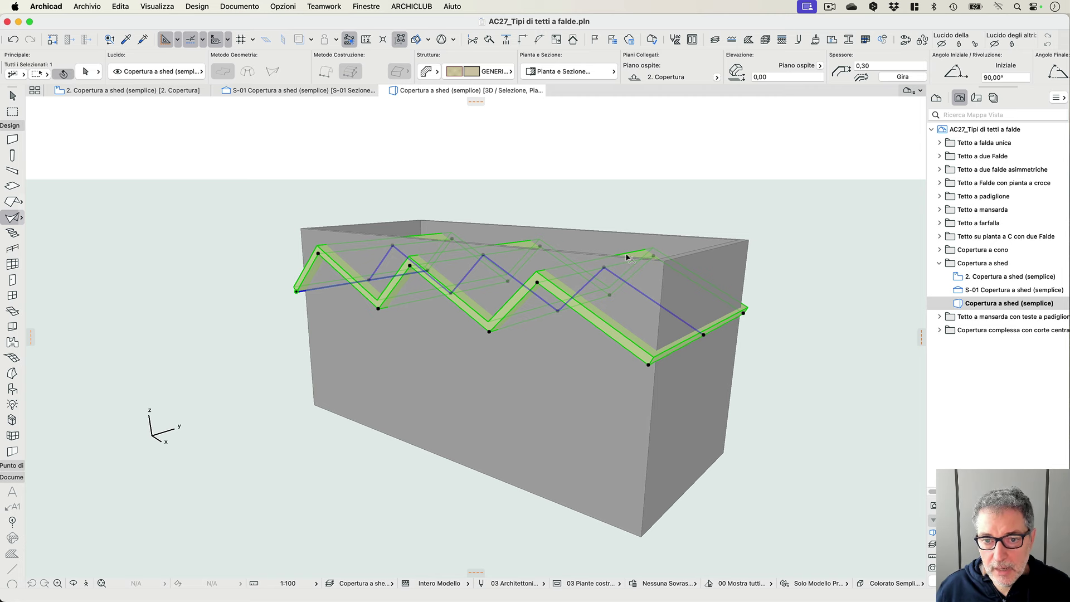
- Select the four building walls together with the sawtooth Shell and trim the walls to it, removing the parts above the roof
{"action": "key", "text": "shift"}
{"action": "left_click_drag", "start_coordinate": [283, 212], "coordinate": [777, 259]}
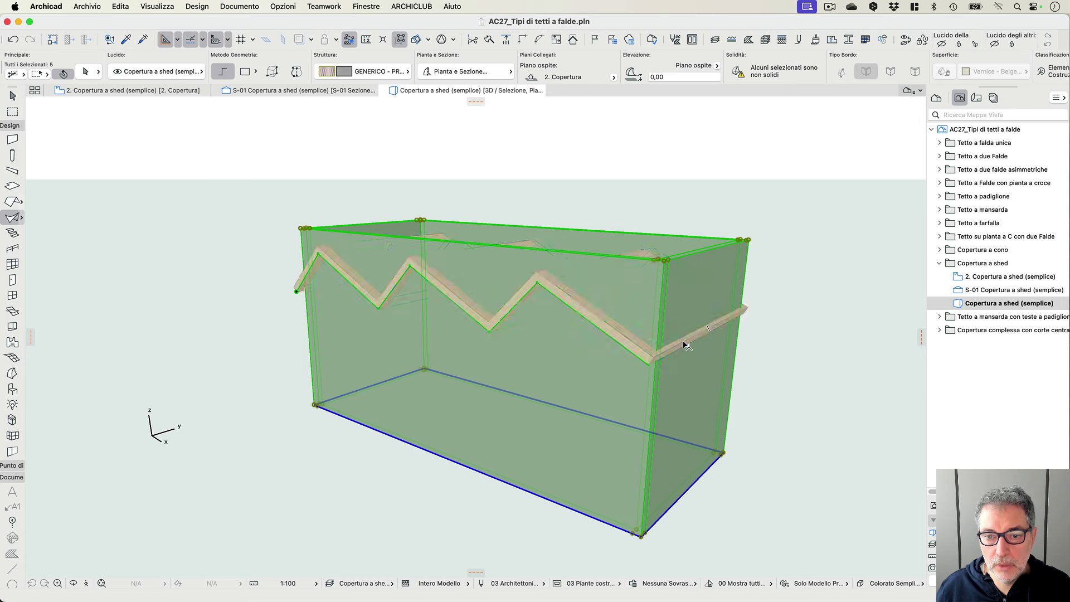
{"action": "right_click", "coordinate": [637, 171]}
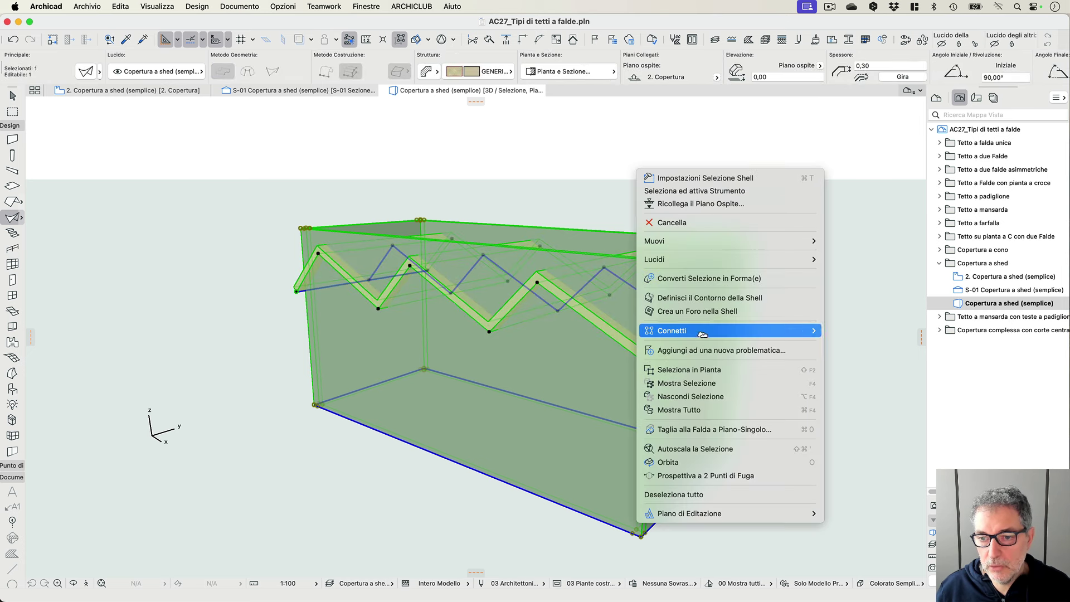
{"action": "left_click", "coordinate": [892, 331]}
{"action": "left_click", "coordinate": [593, 256]}
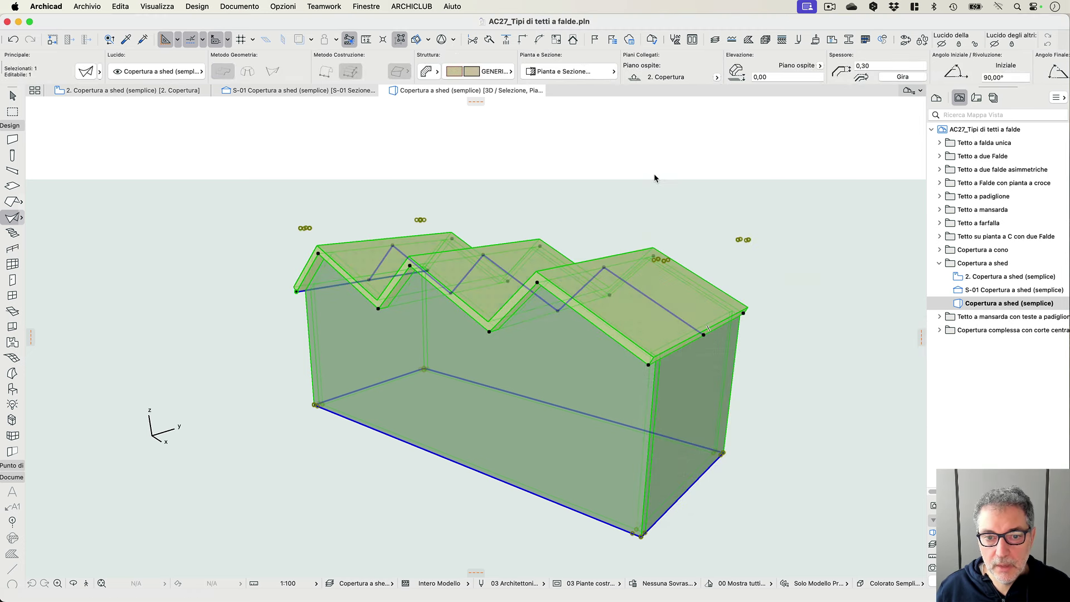
{"action": "key", "text": "o"}
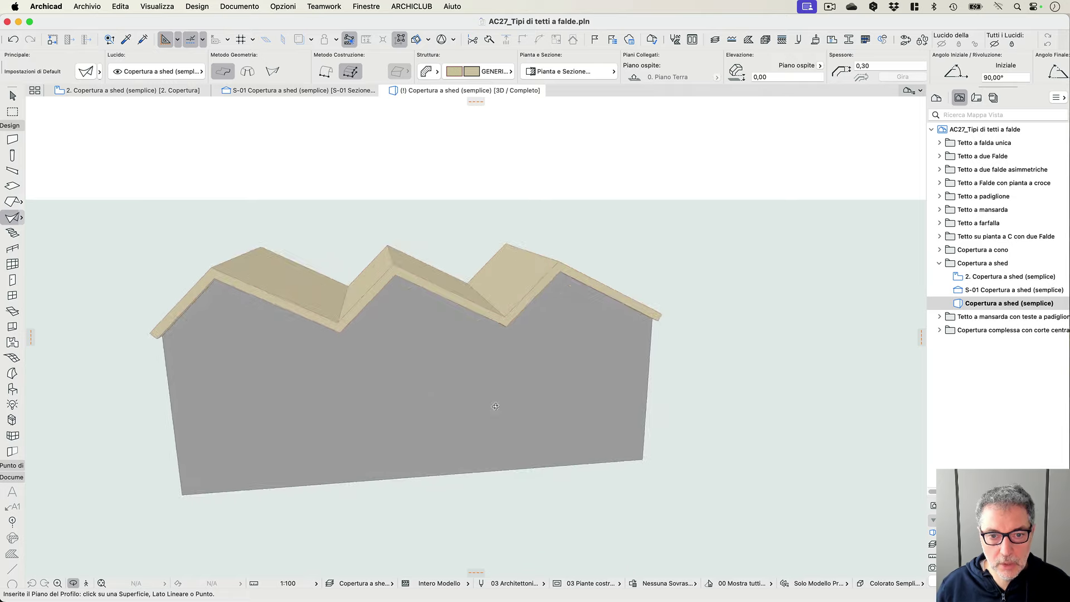